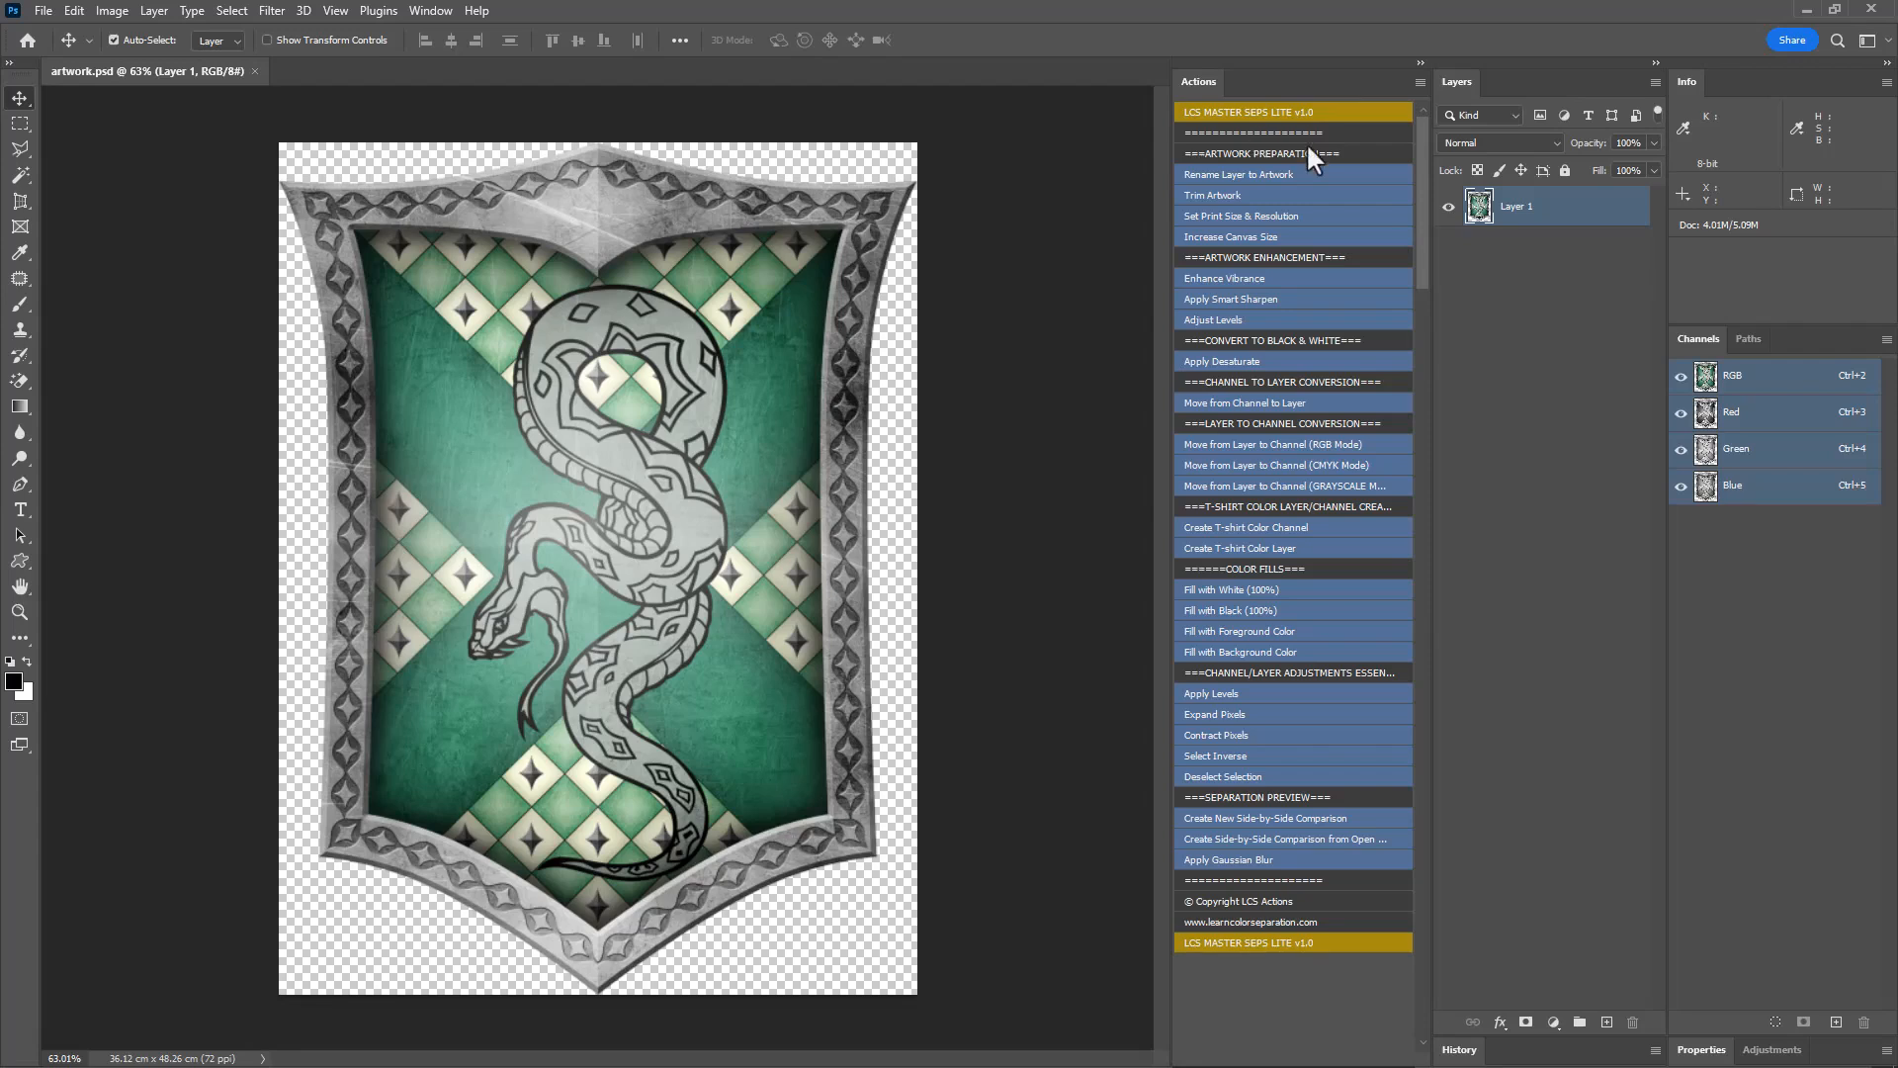
{"action": "left_click", "coordinate": [1253, 194]}
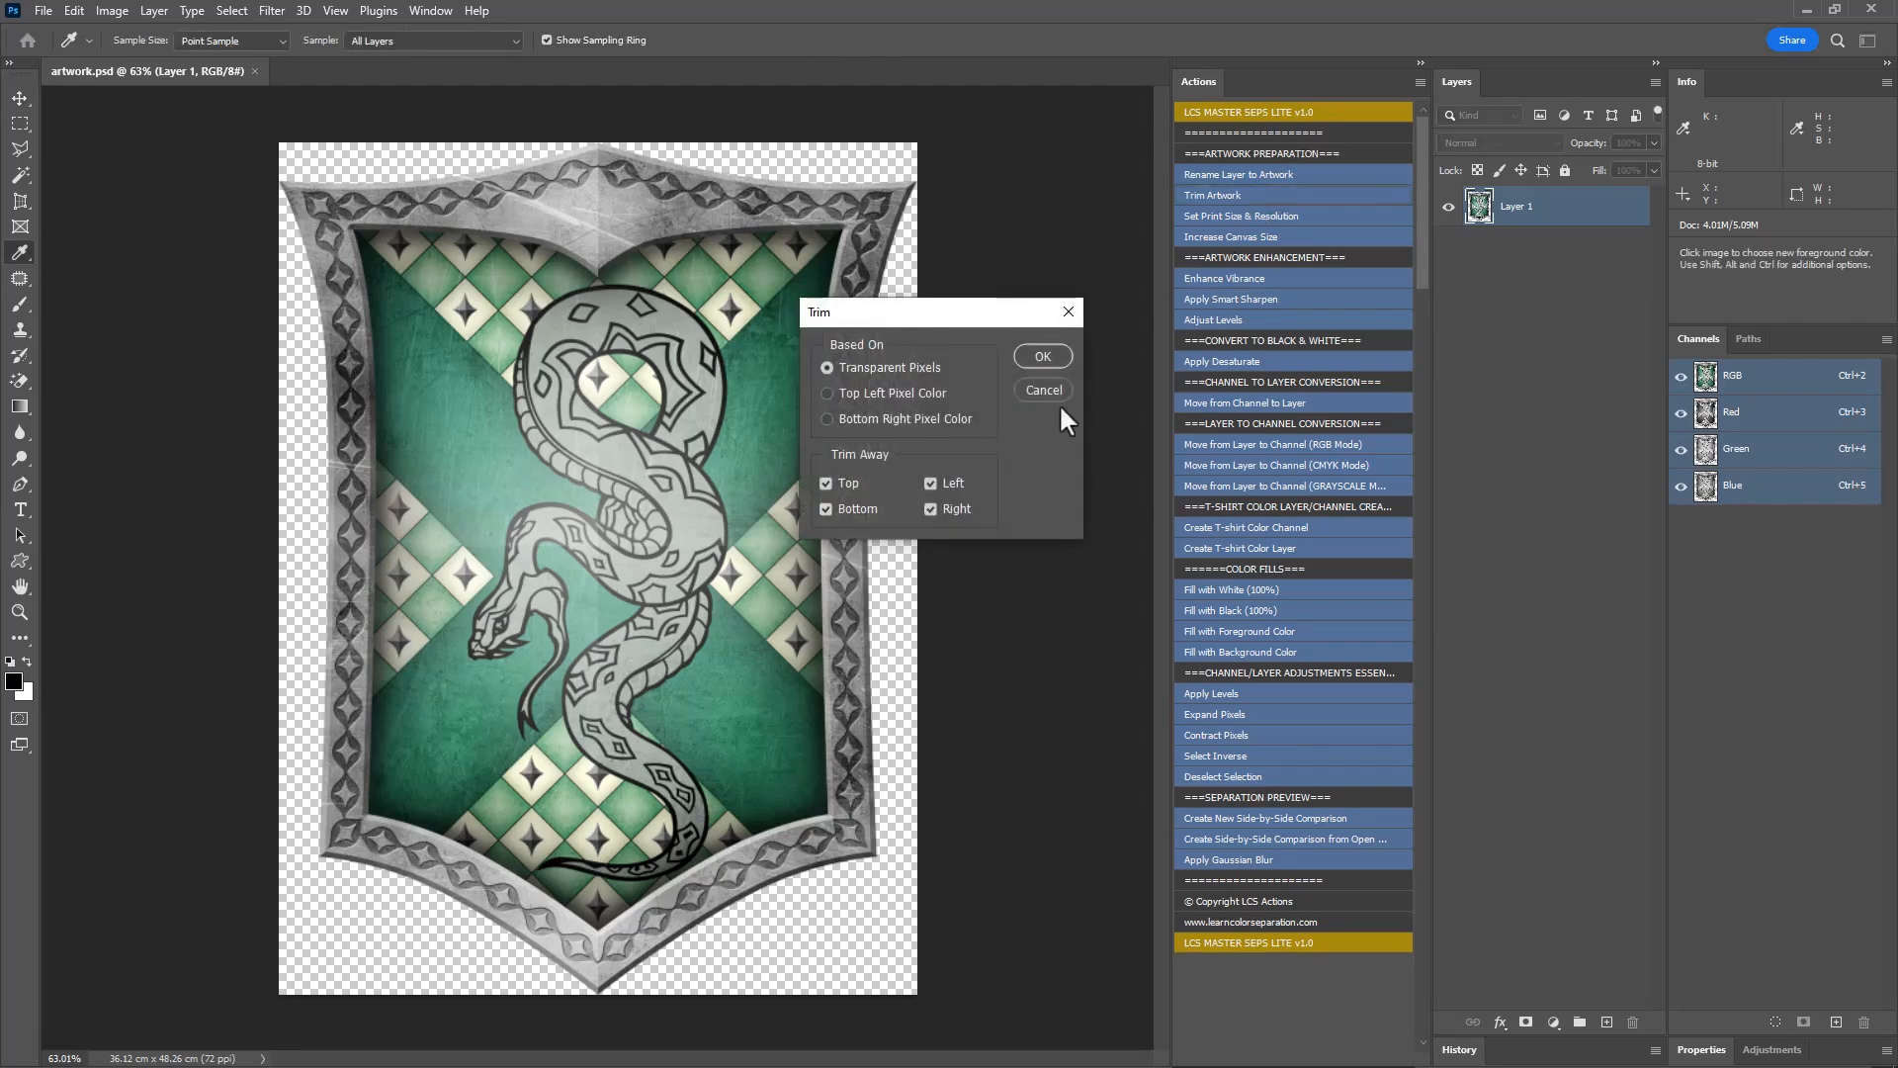
{"action": "left_click", "coordinate": [1038, 390]}
{"action": "left_click", "coordinate": [1260, 194]}
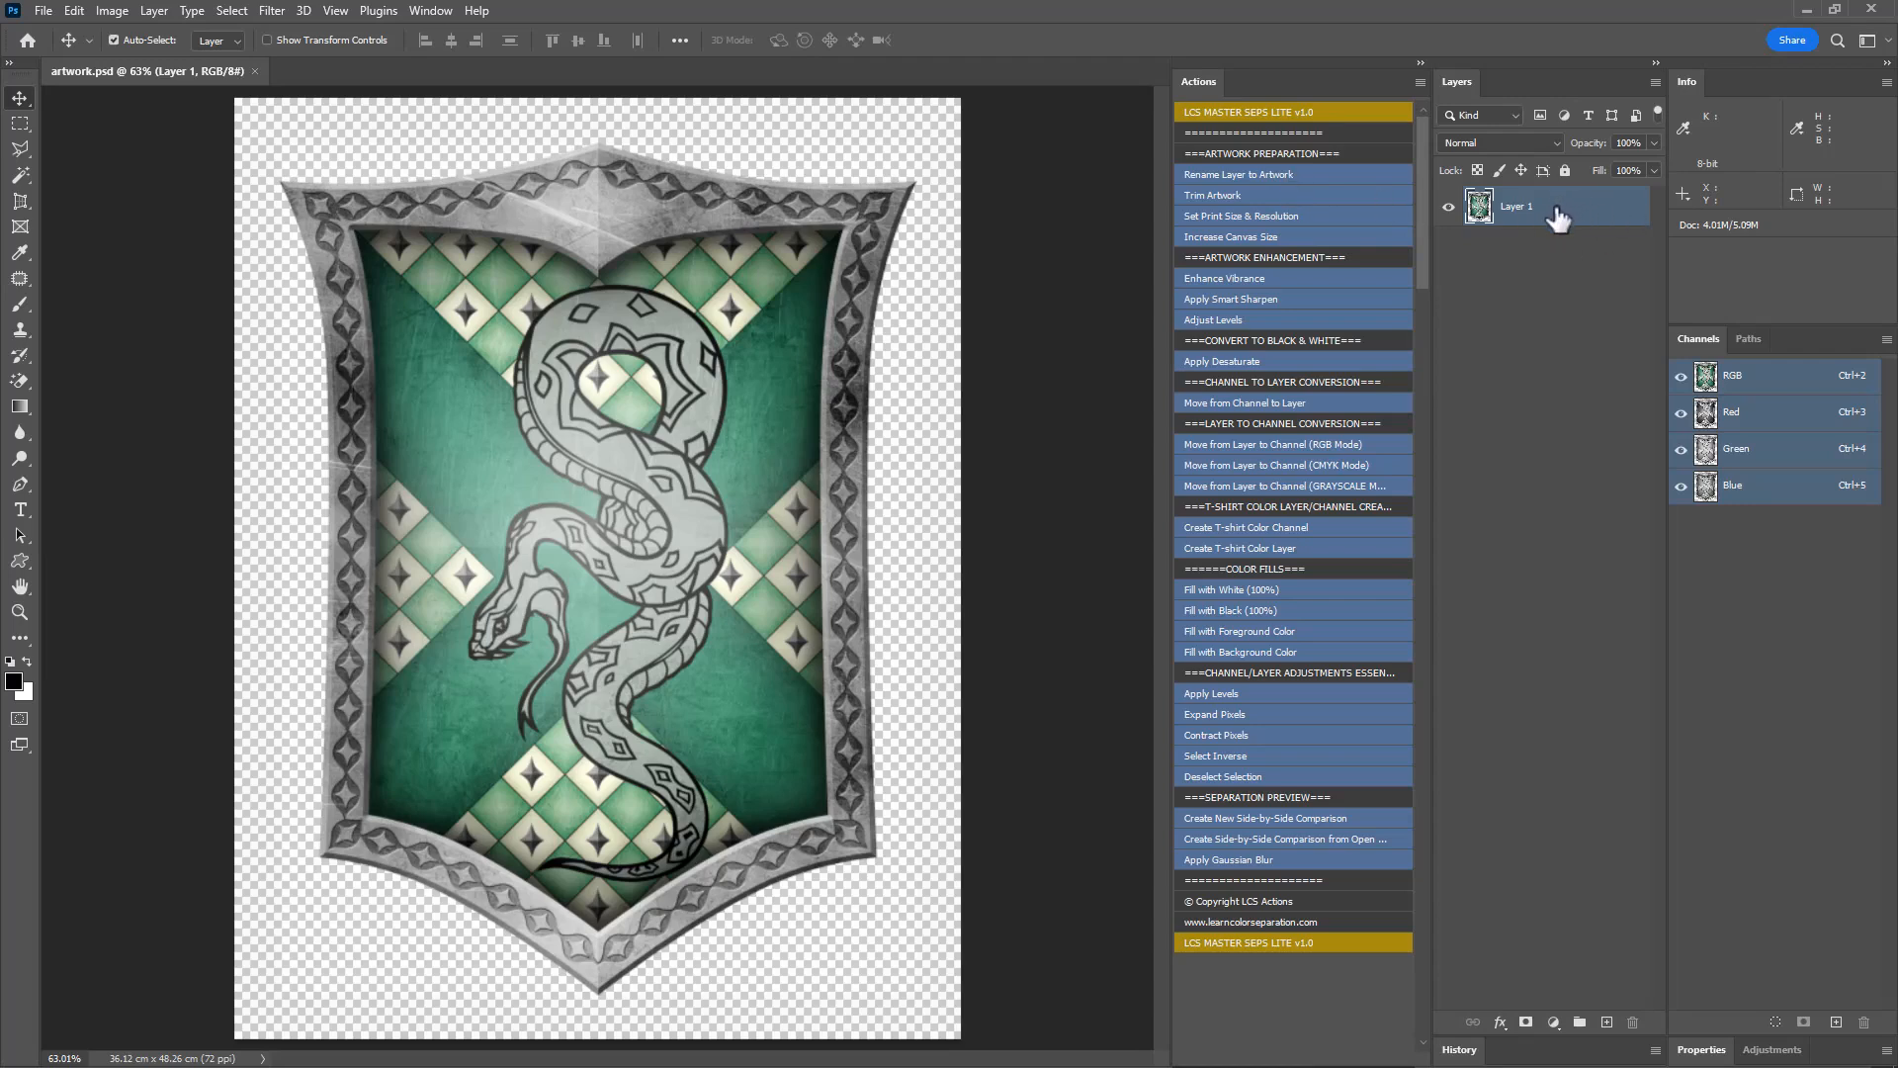
Rename Layer 1 to Your Artwork Layer and trim the transparent pixels from all four sides of the document
{"action": "left_click", "coordinate": [1285, 175]}
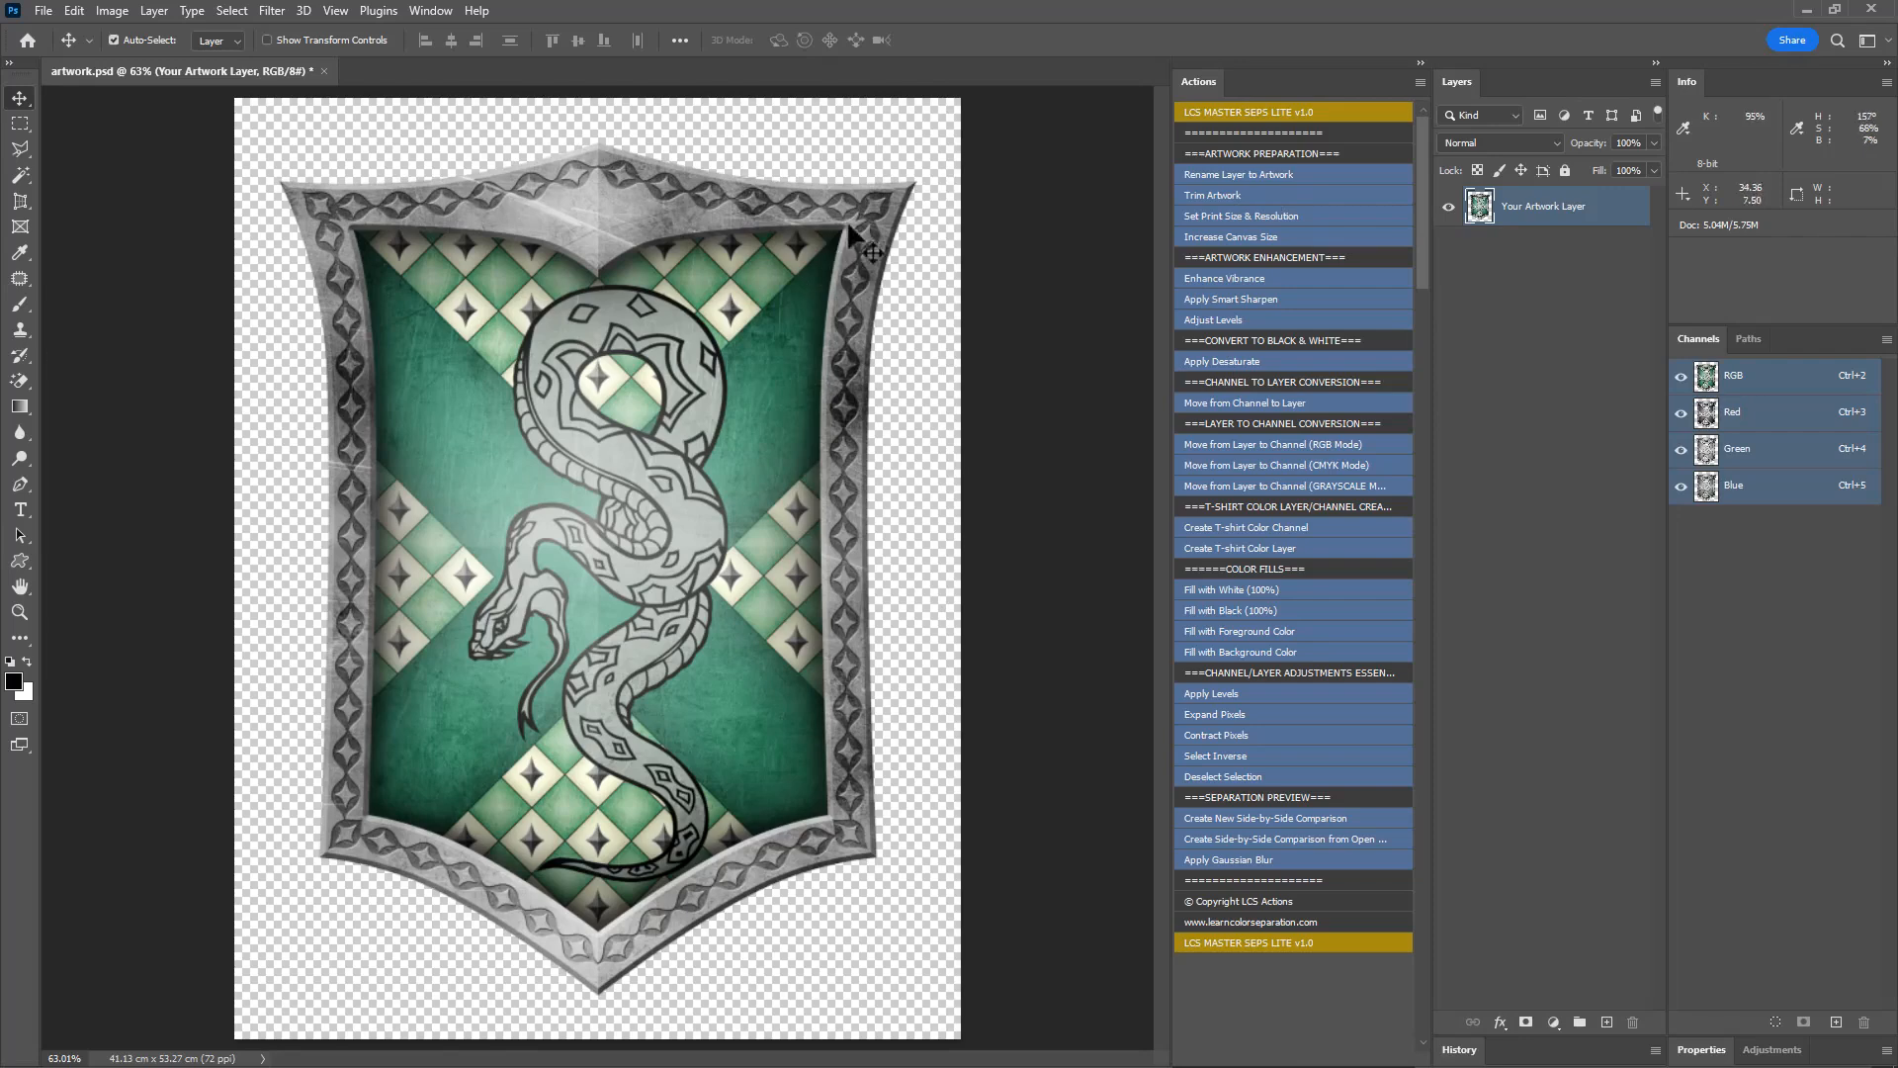
{"action": "left_click", "coordinate": [1194, 195]}
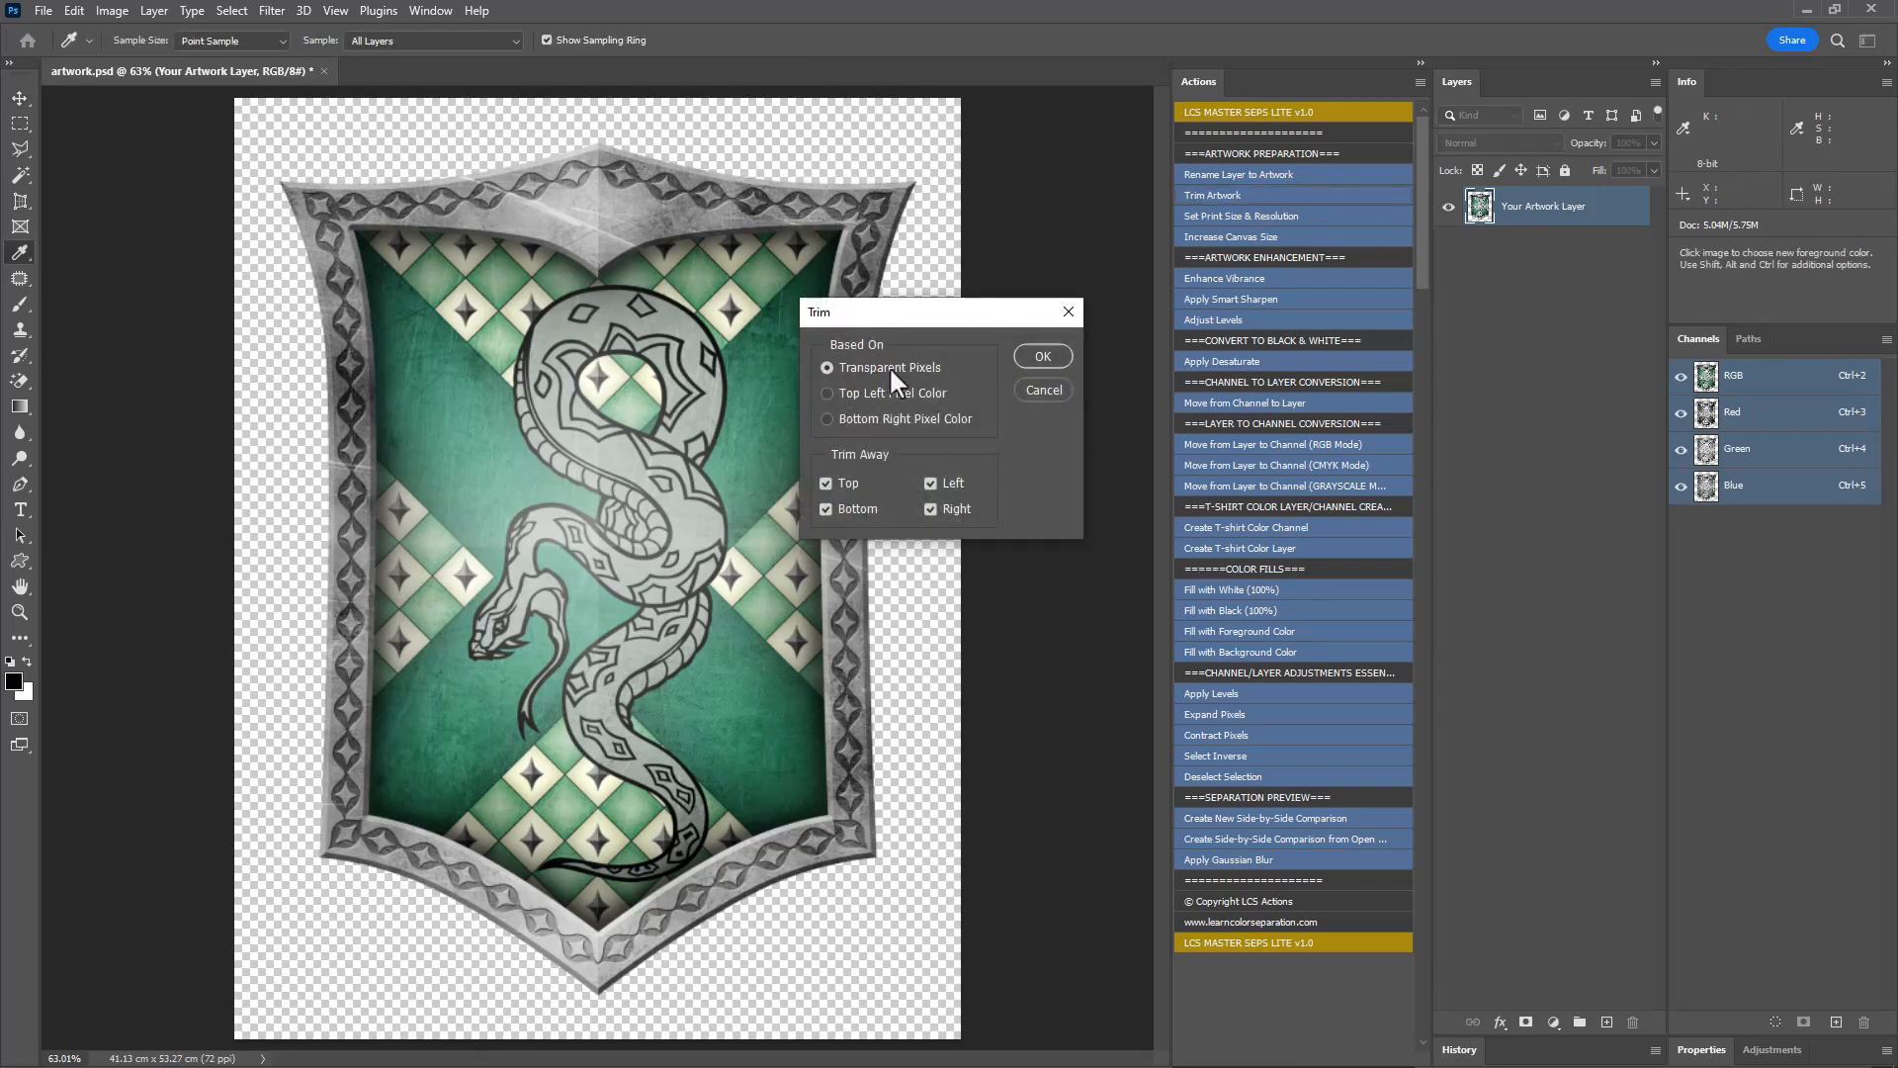
{"action": "left_click", "coordinate": [1042, 354]}
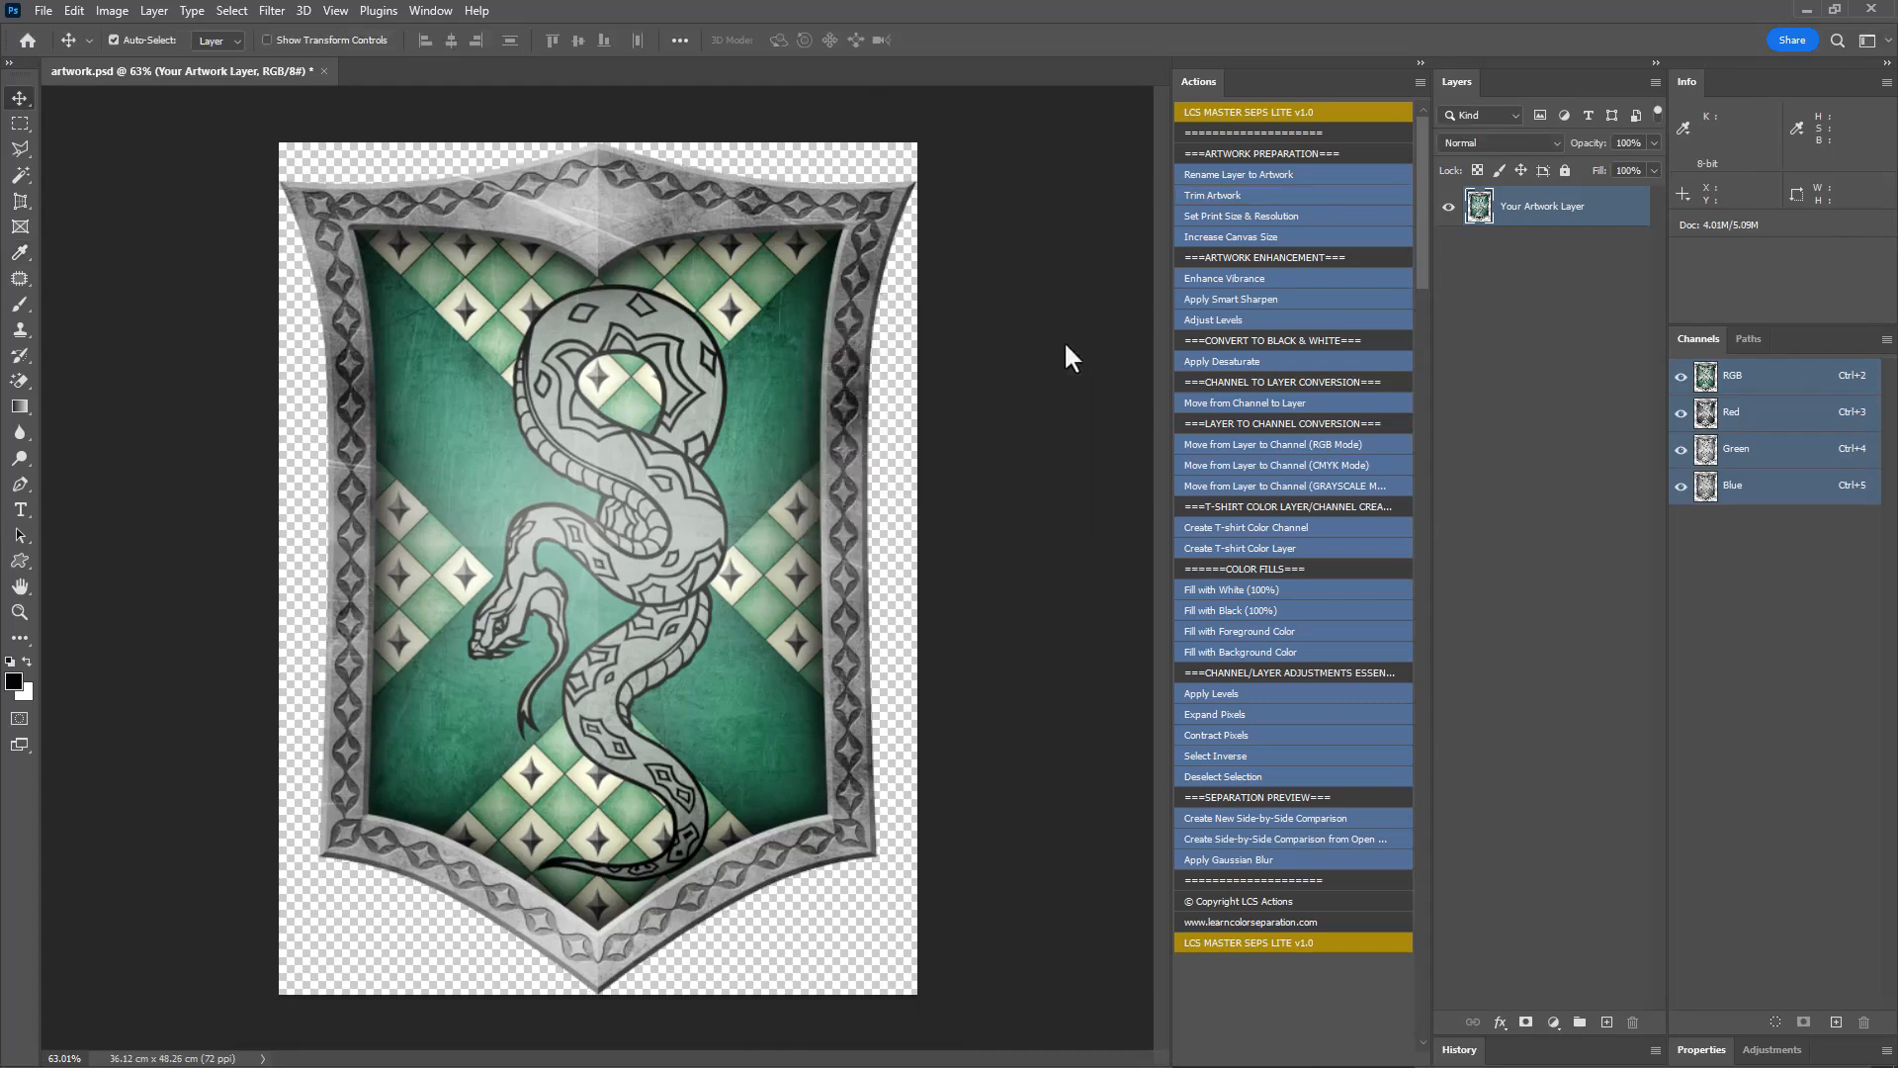
Resize the artwork to 8 inches wide with Automatic resampling, and extend the canvas by 0.5 cm in width and height
{"action": "left_click", "coordinate": [1250, 215]}
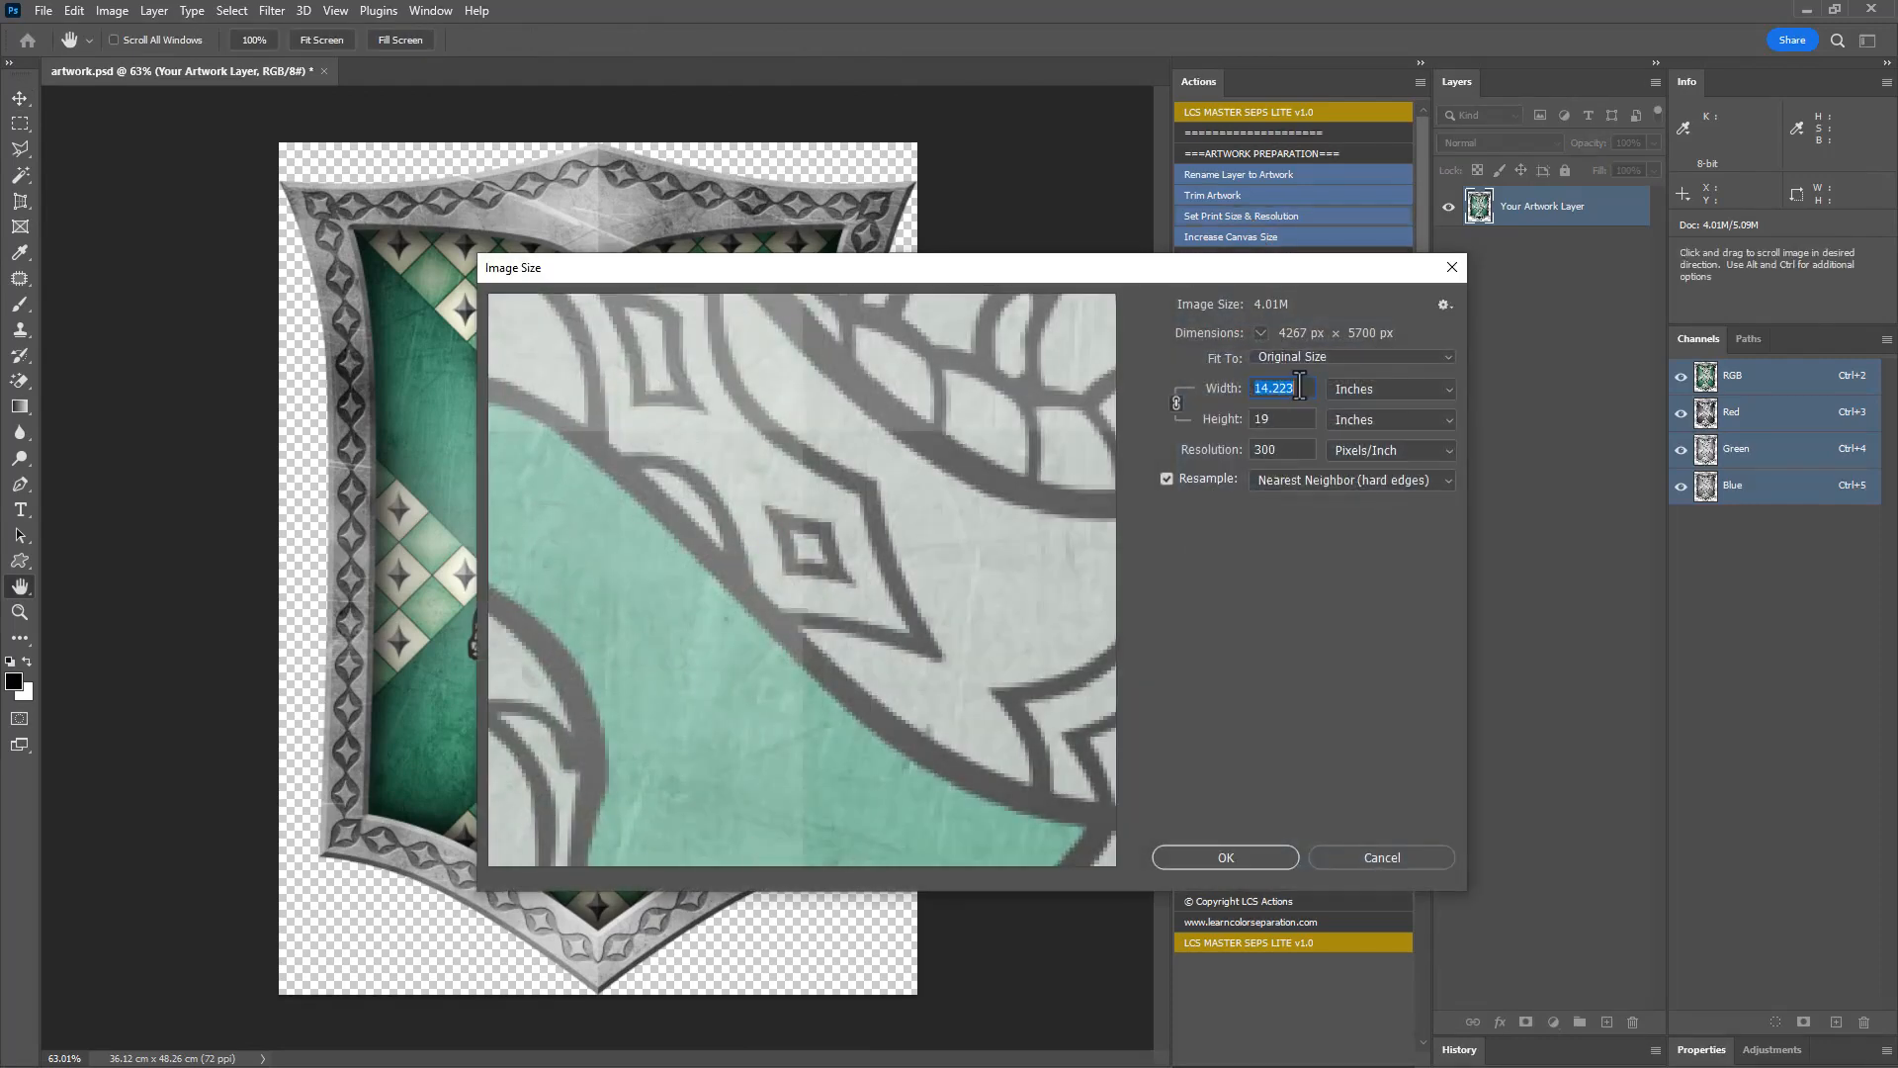
{"action": "type", "text": "8"}
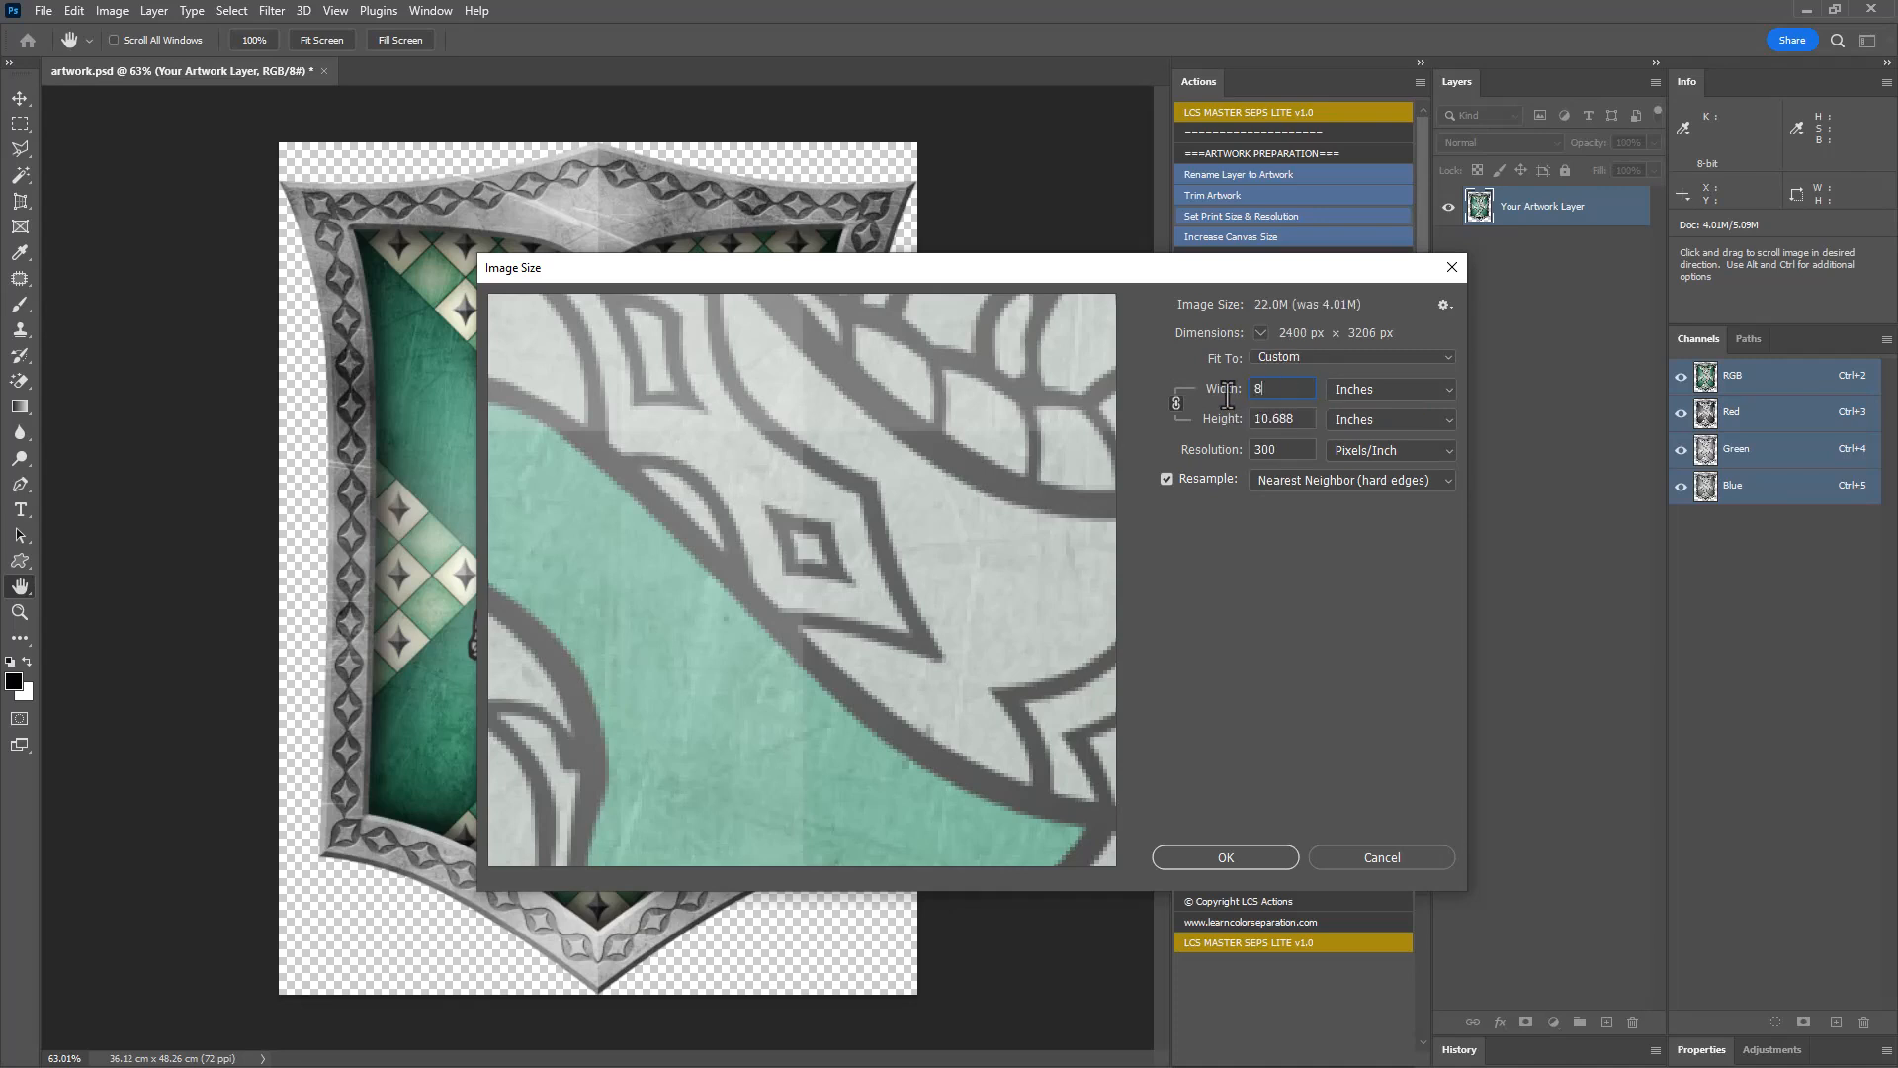
{"action": "left_click", "coordinate": [1309, 478]}
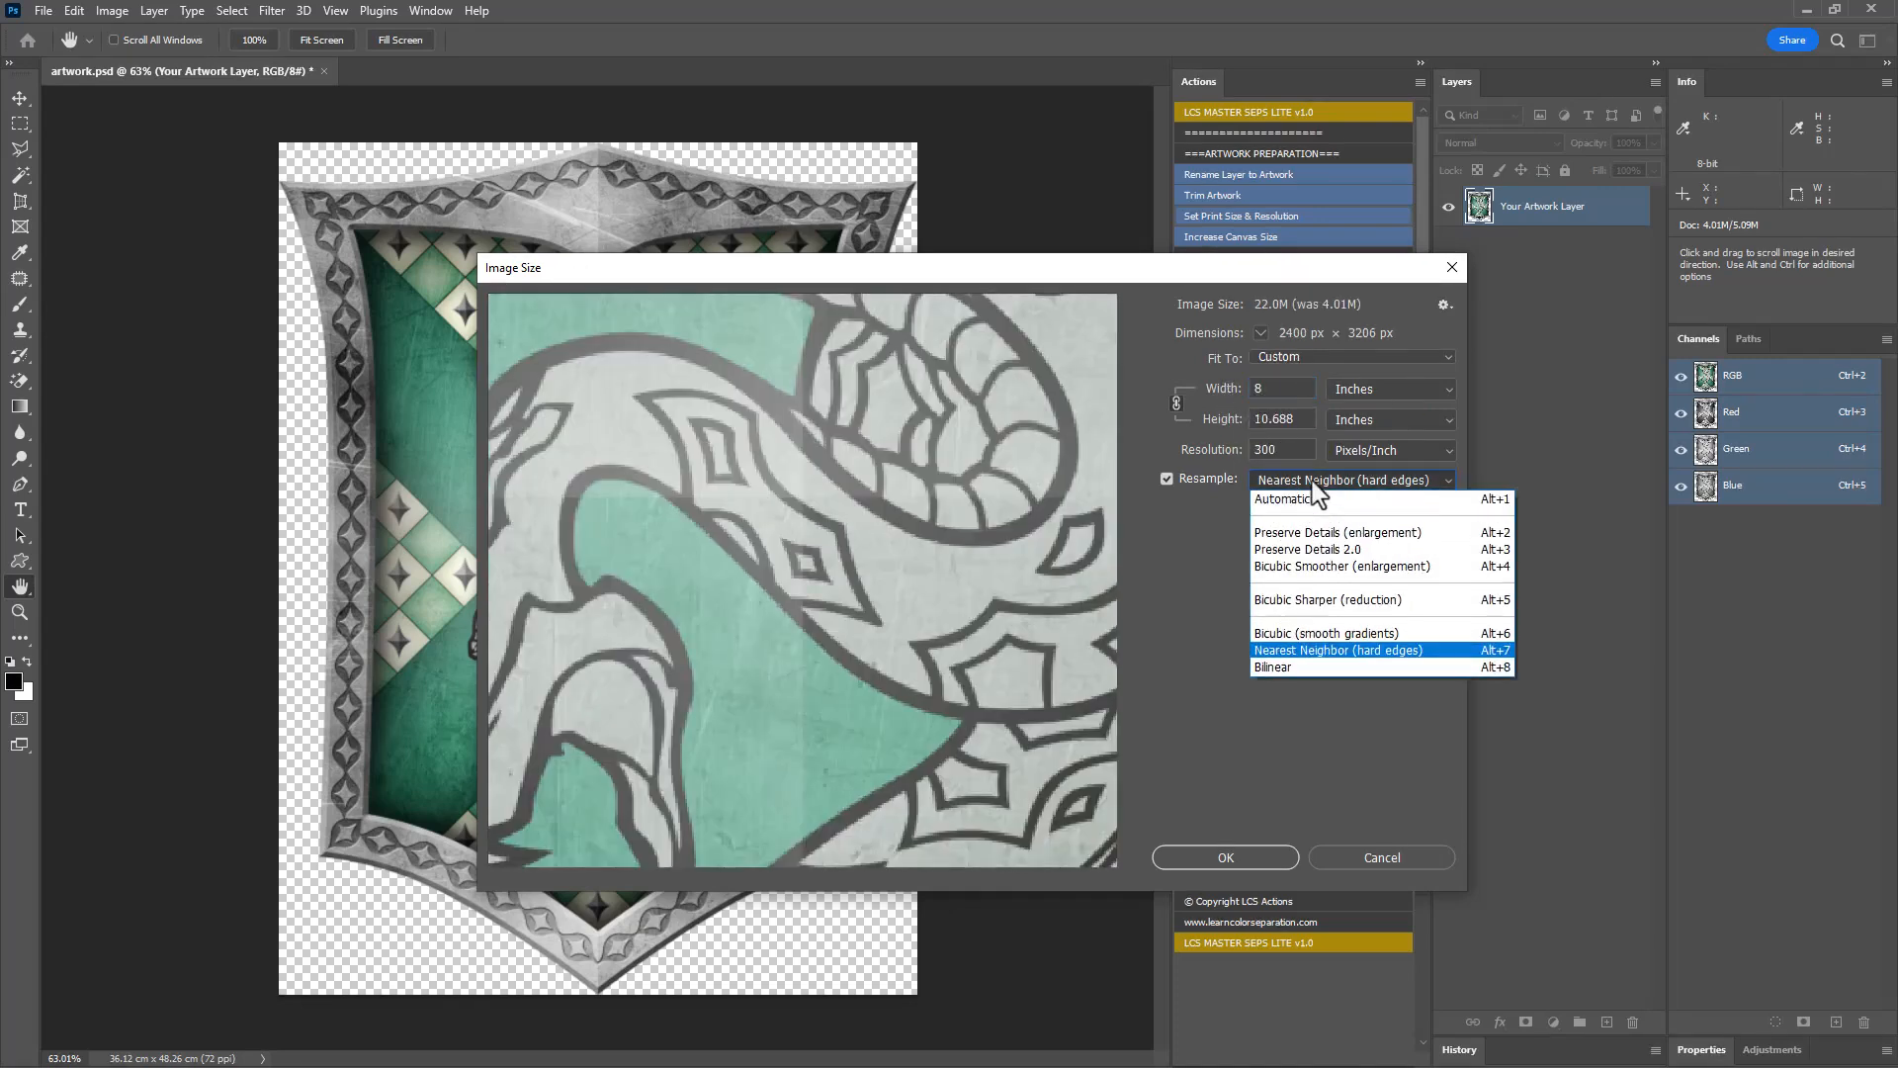
{"action": "left_click", "coordinate": [1313, 499]}
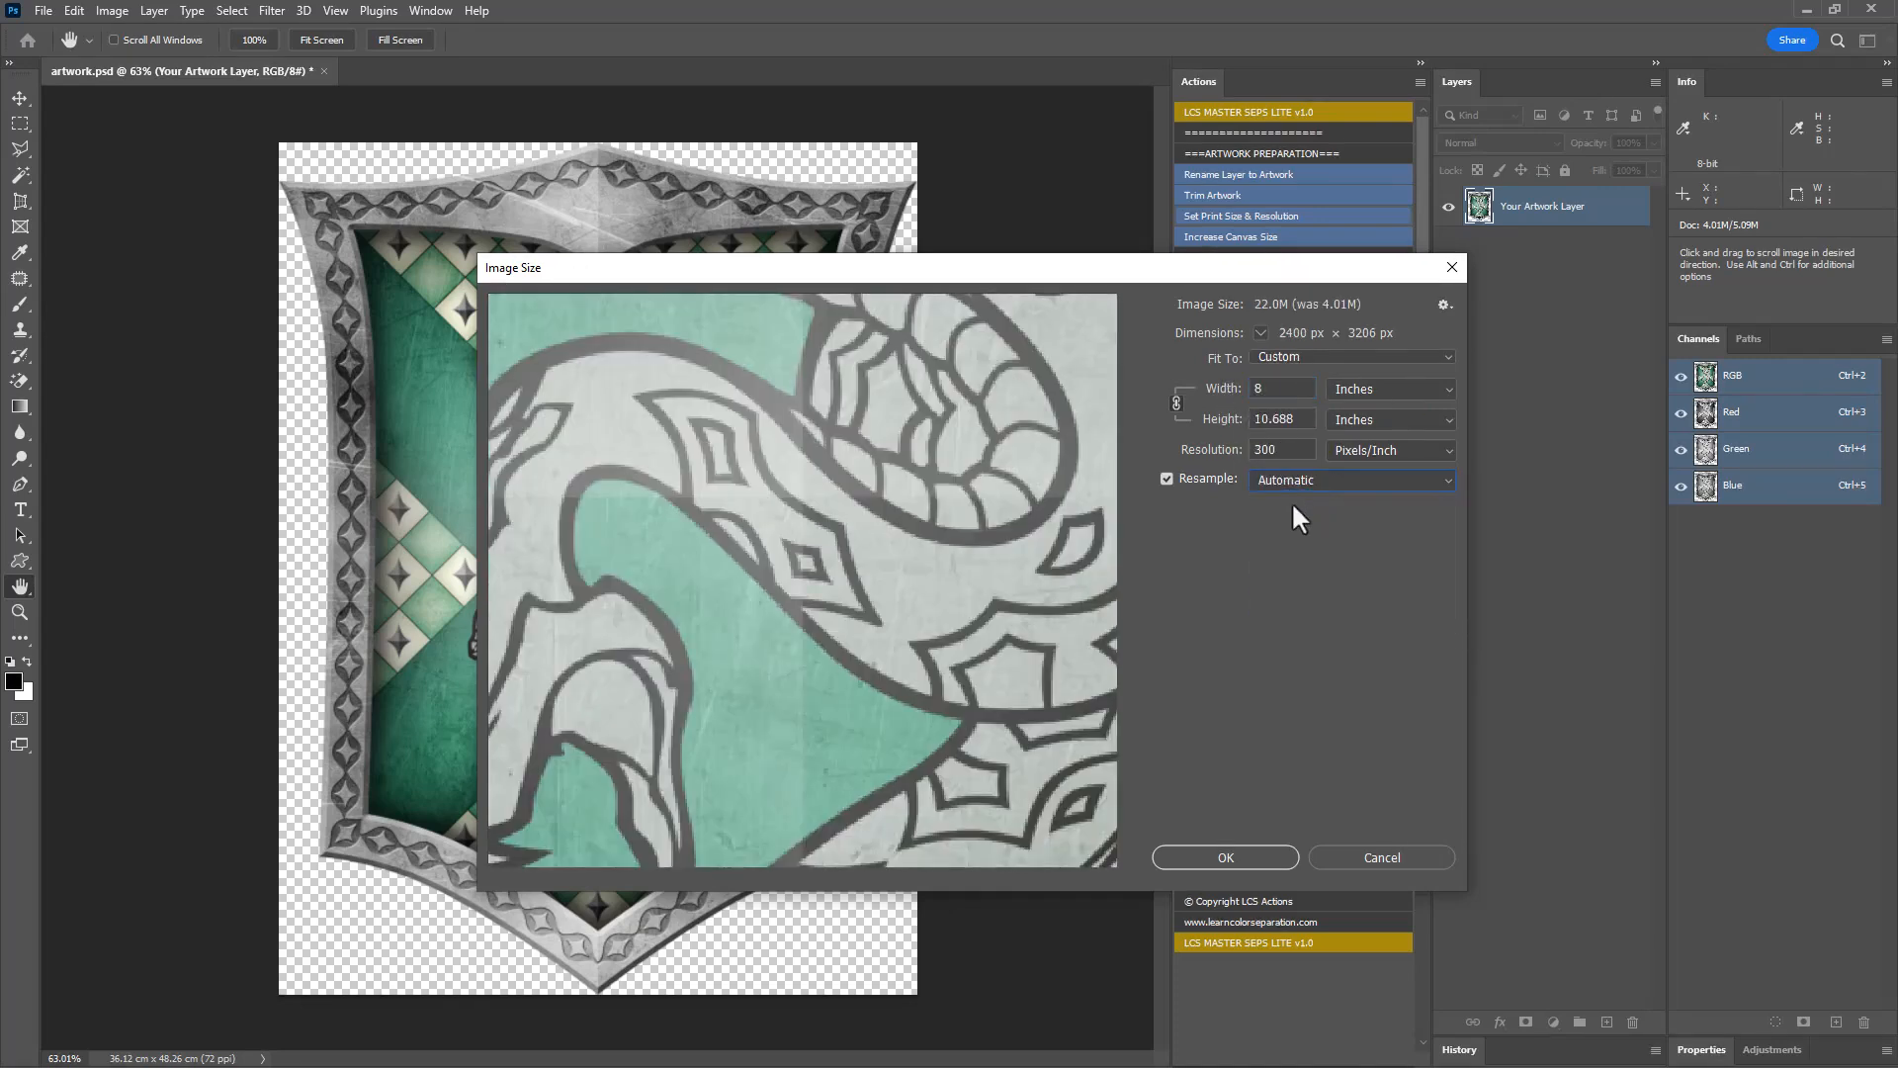
{"action": "left_click", "coordinate": [1238, 849]}
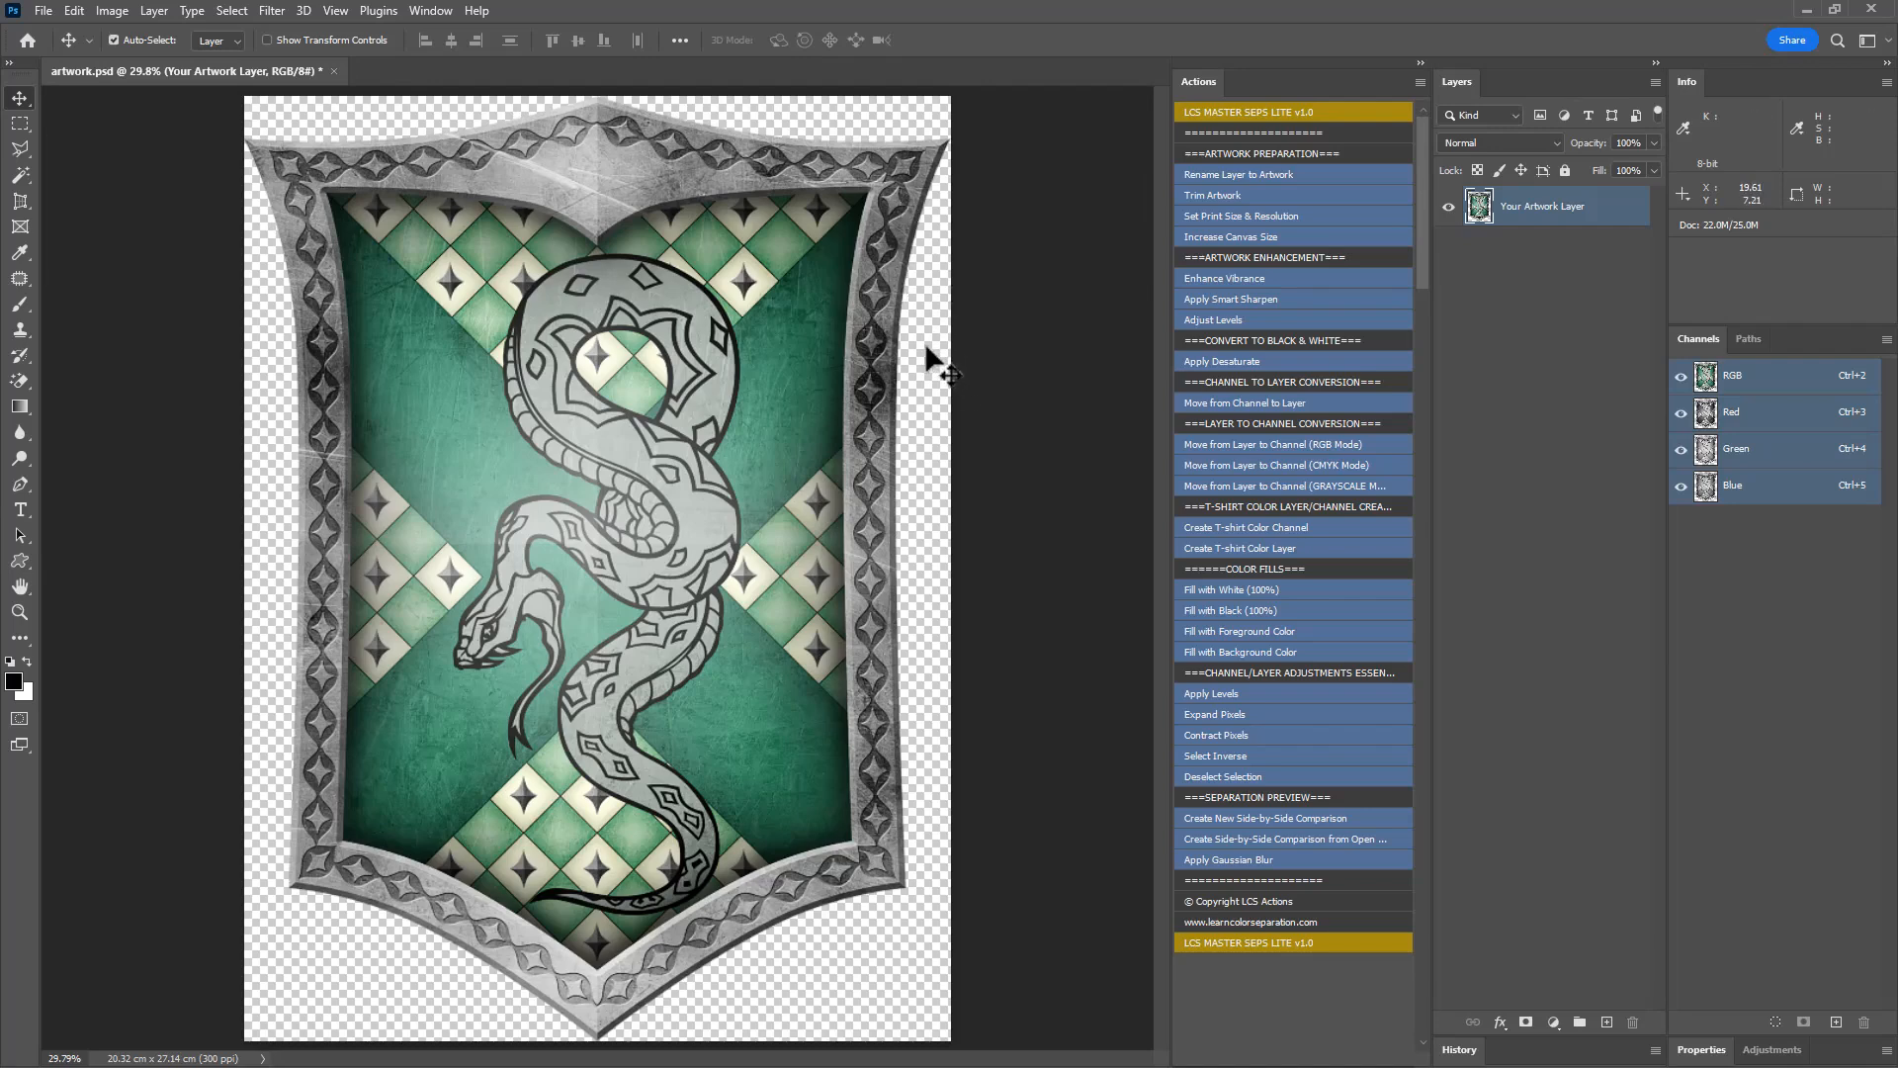
{"action": "left_click", "coordinate": [1243, 233]}
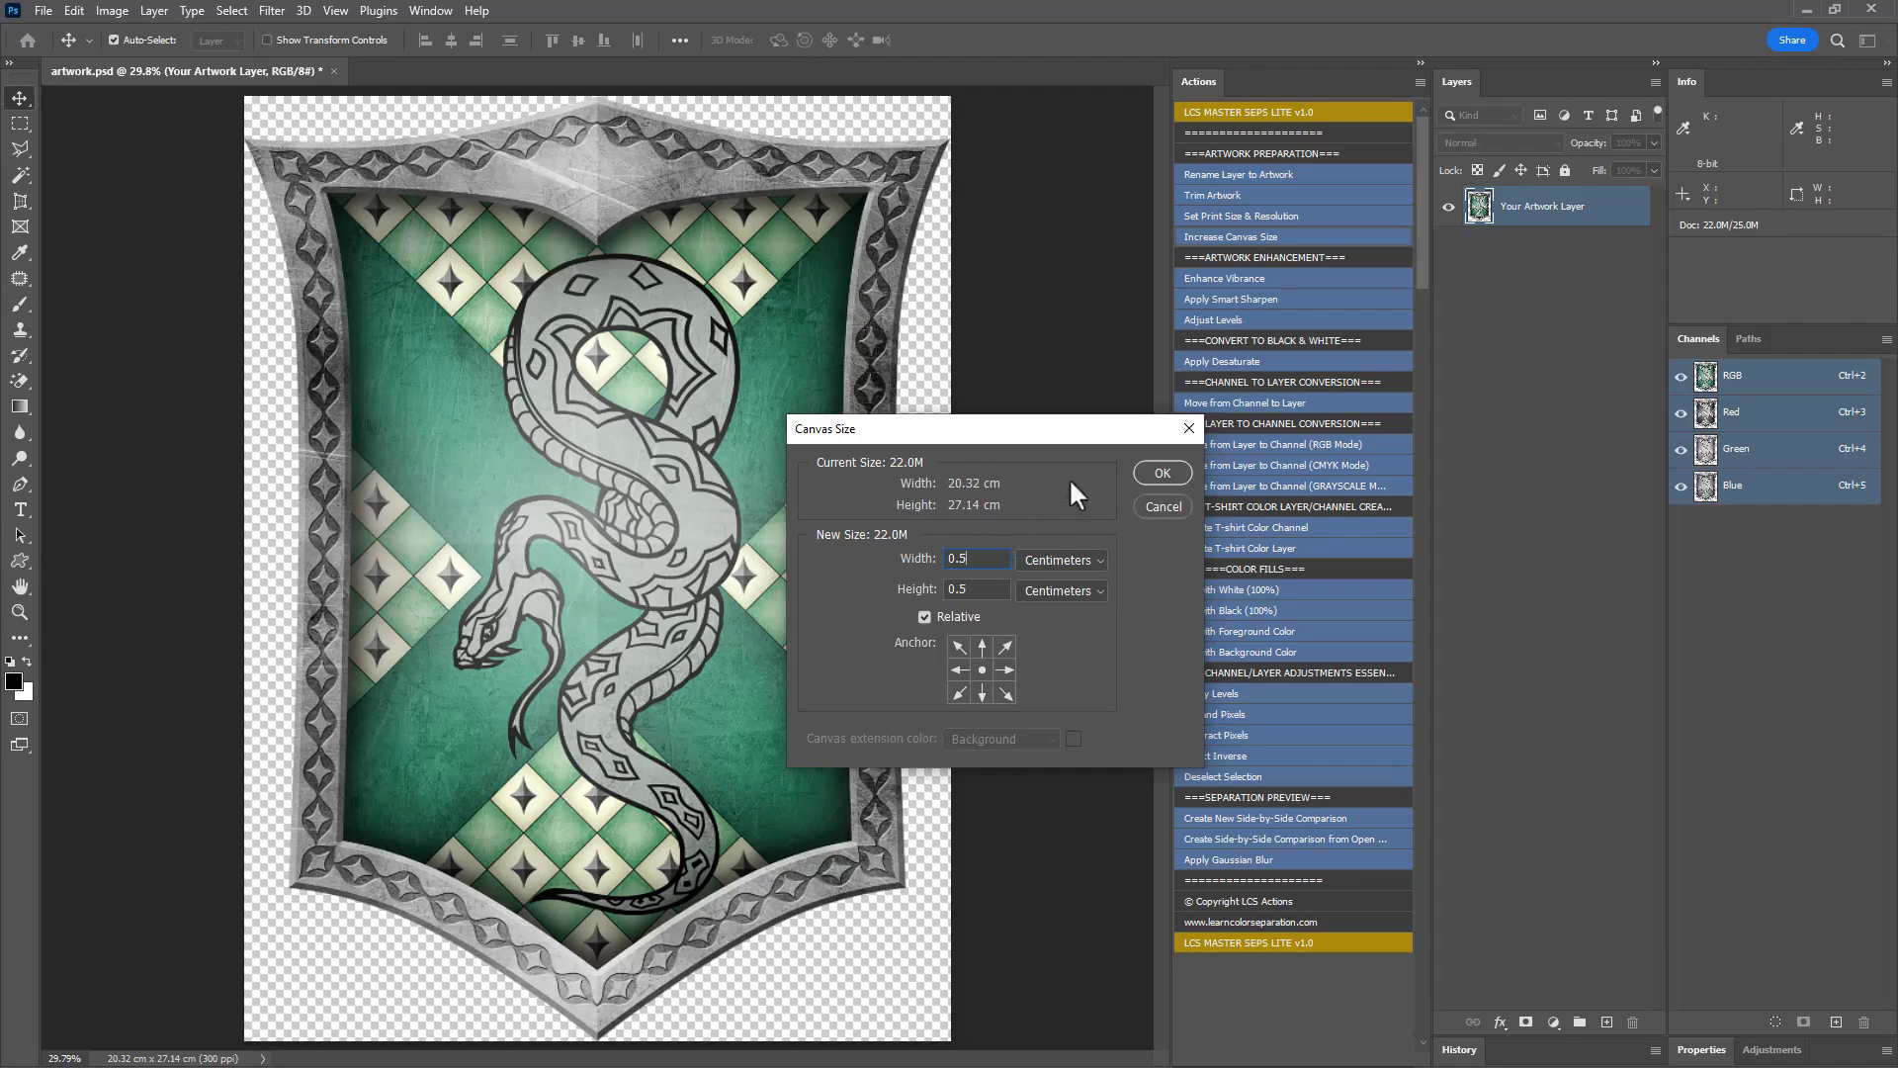
{"action": "left_click", "coordinate": [1161, 474]}
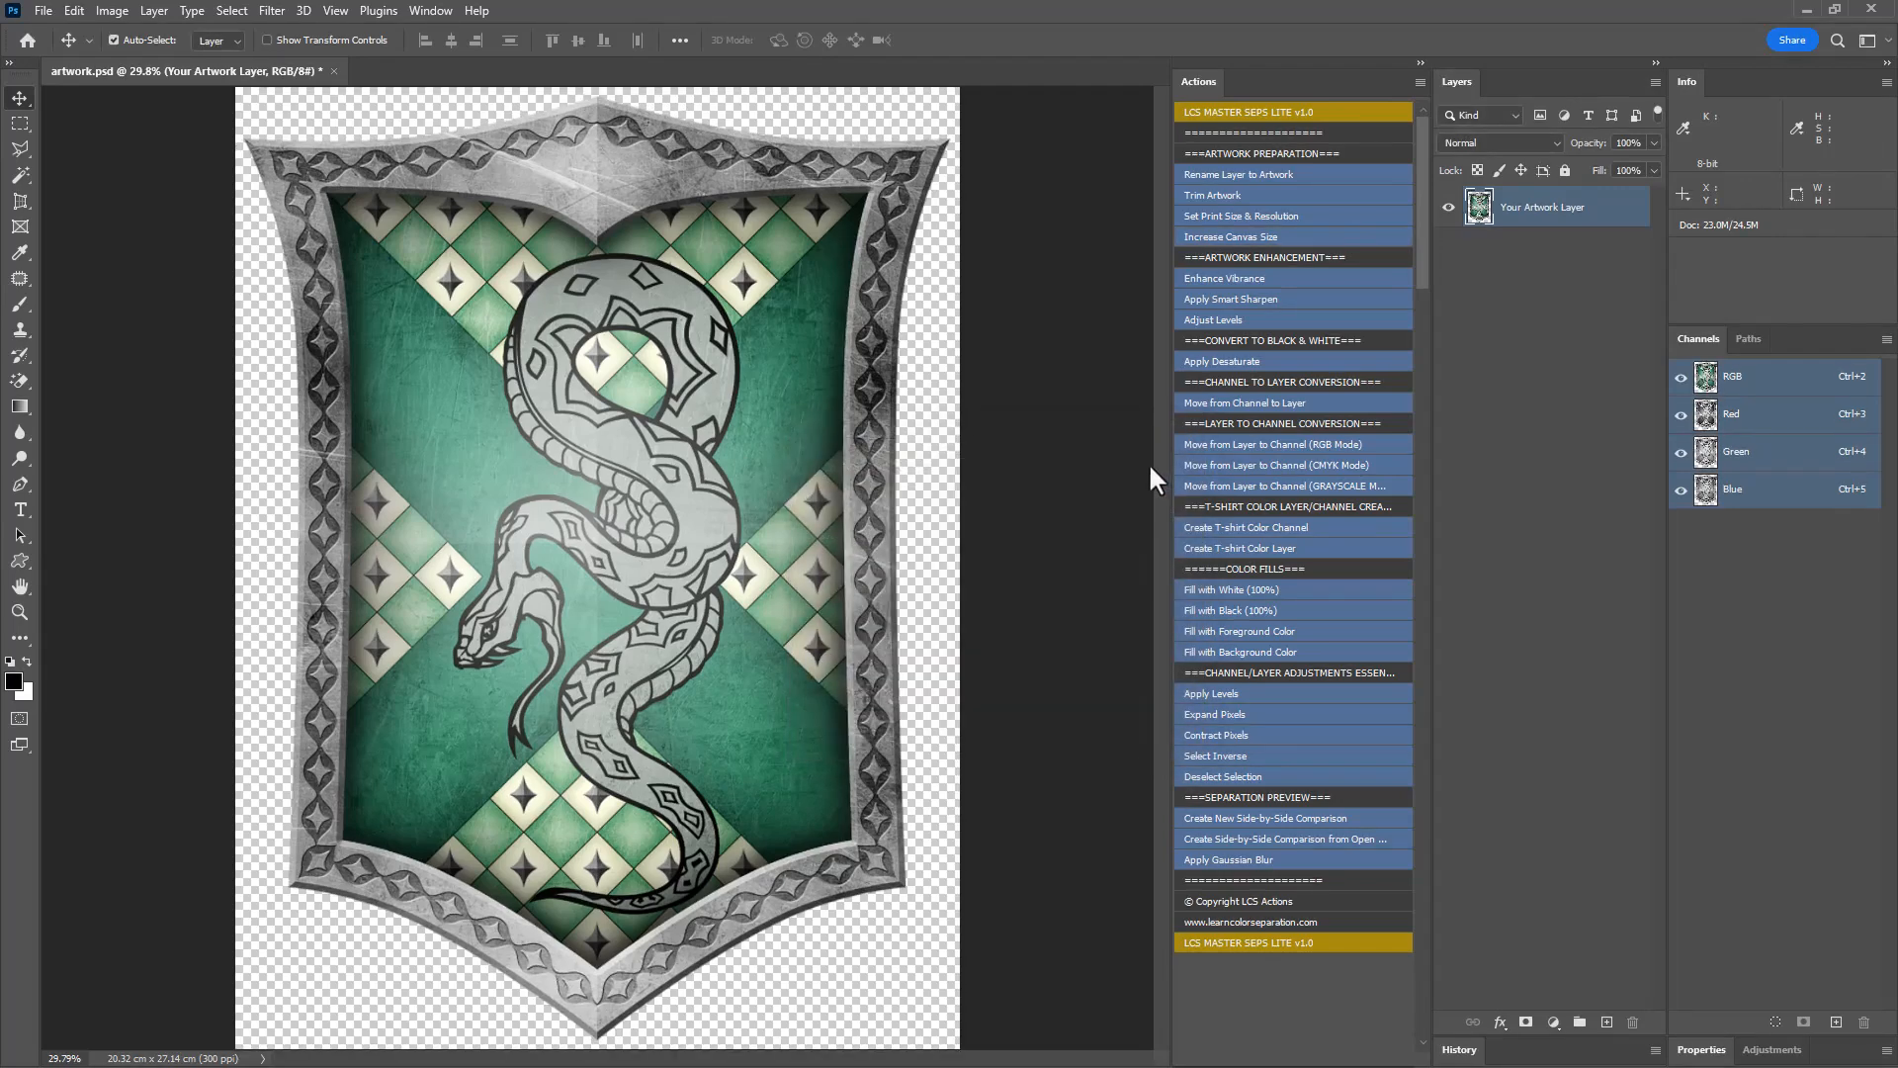
Increase the artwork's vibrance and apply Smart Sharpen with the amount slightly above 100% and a 1.0 px radius
{"action": "left_click", "coordinate": [1249, 277]}
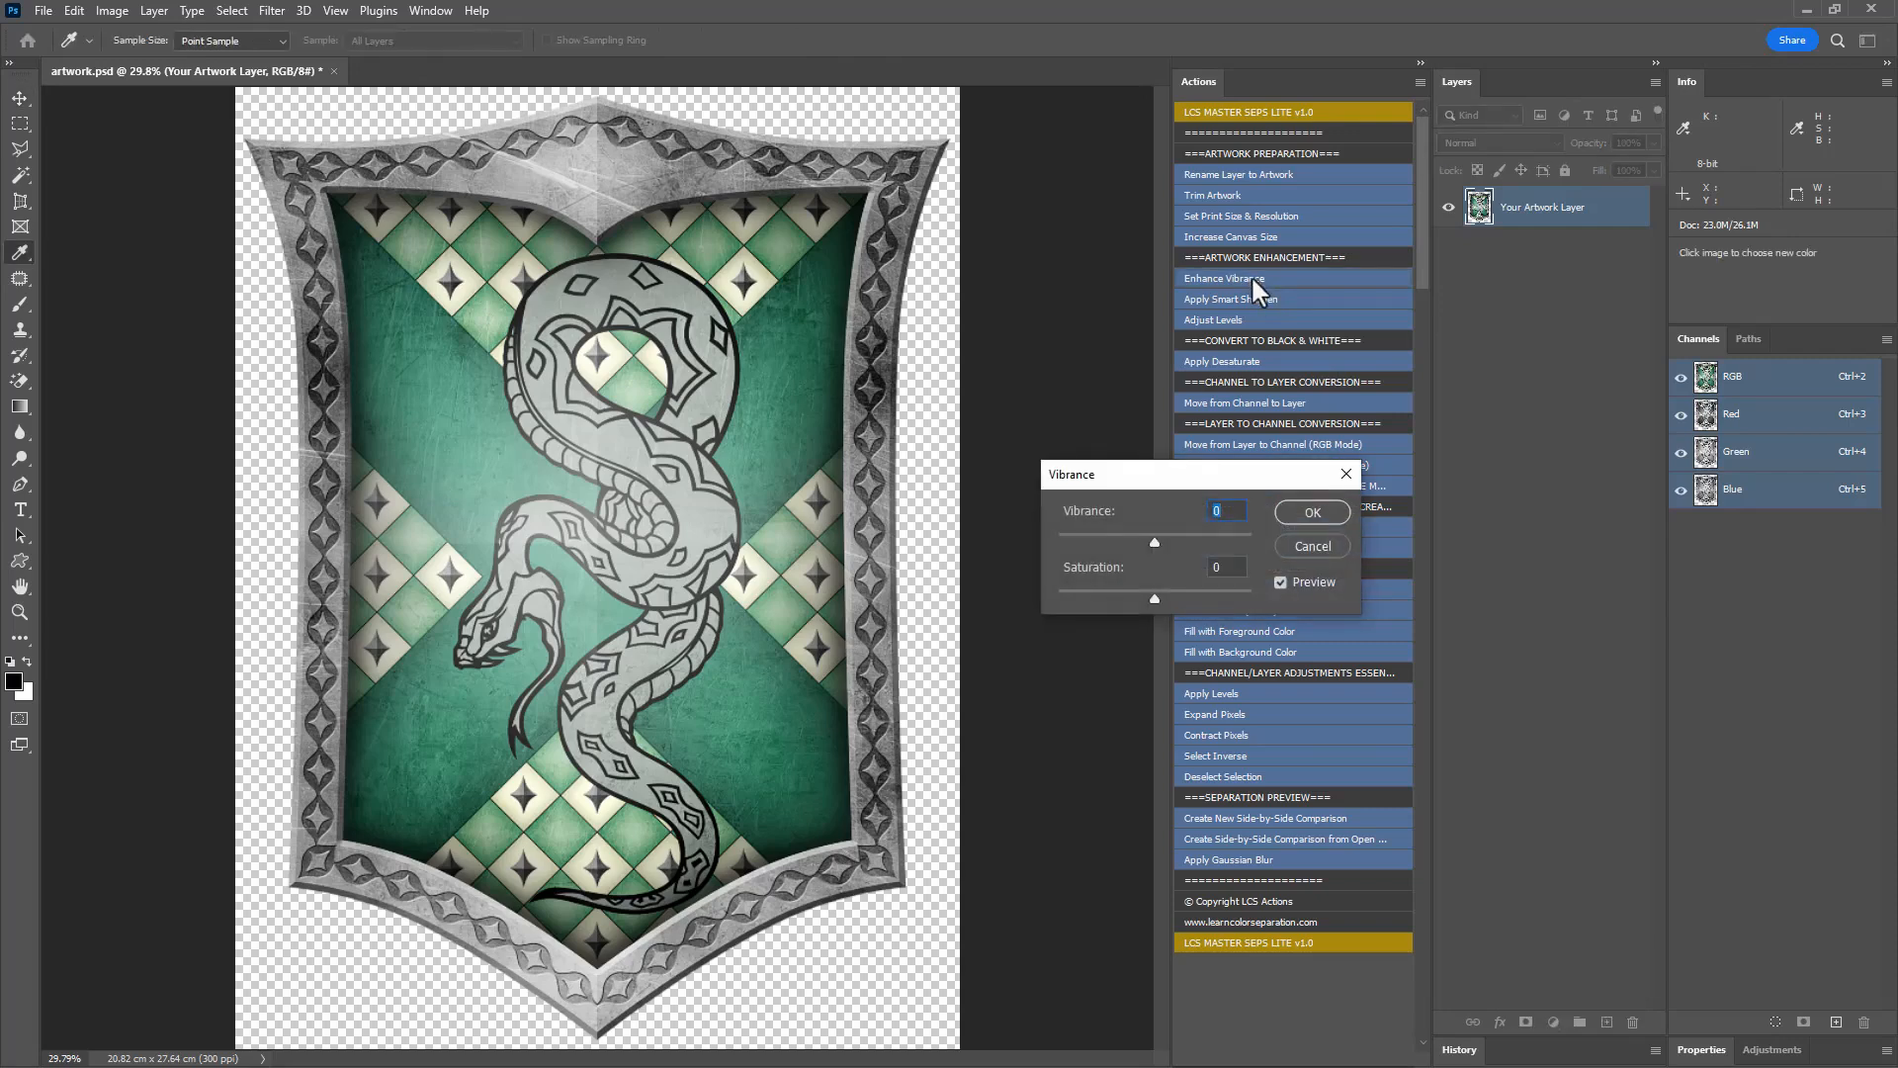
{"action": "left_click_drag", "start_coordinate": [1155, 541], "coordinate": [1212, 540]}
{"action": "left_click", "coordinate": [1295, 512]}
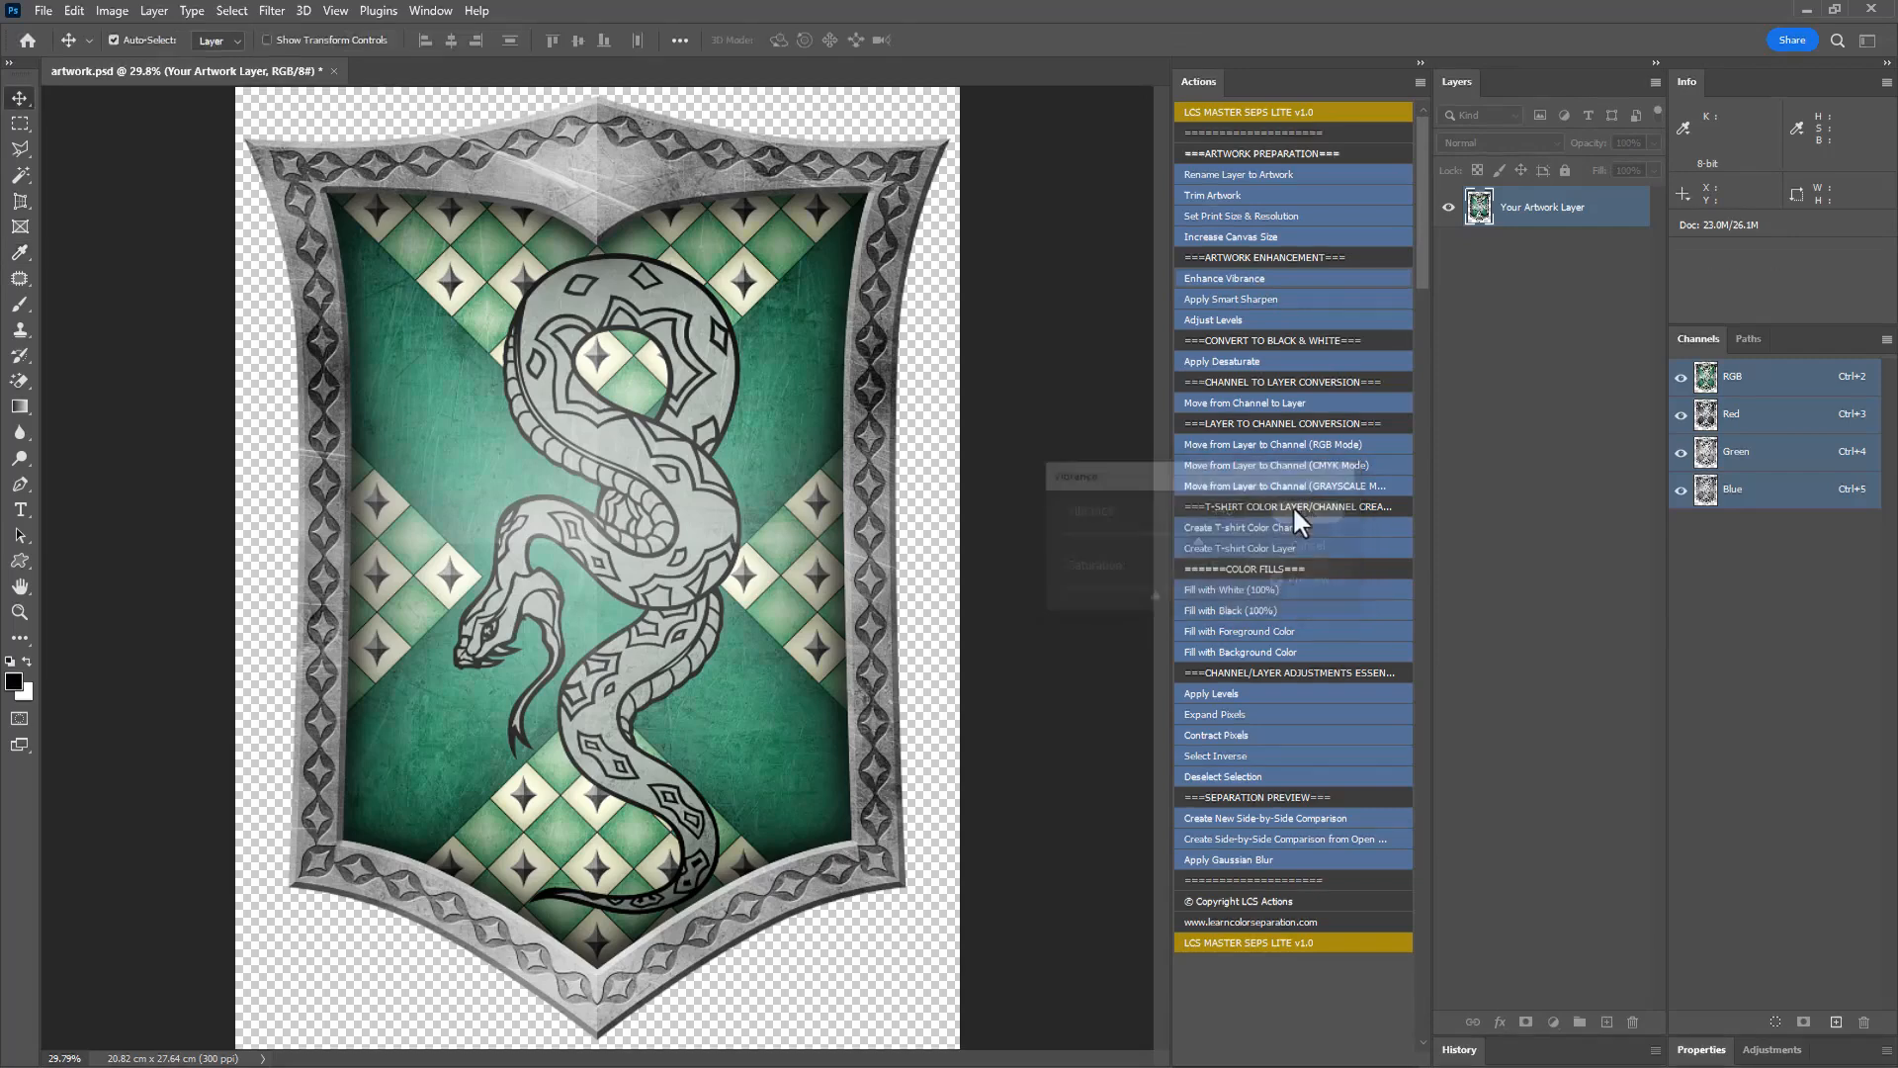
{"action": "left_click", "coordinate": [1254, 300]}
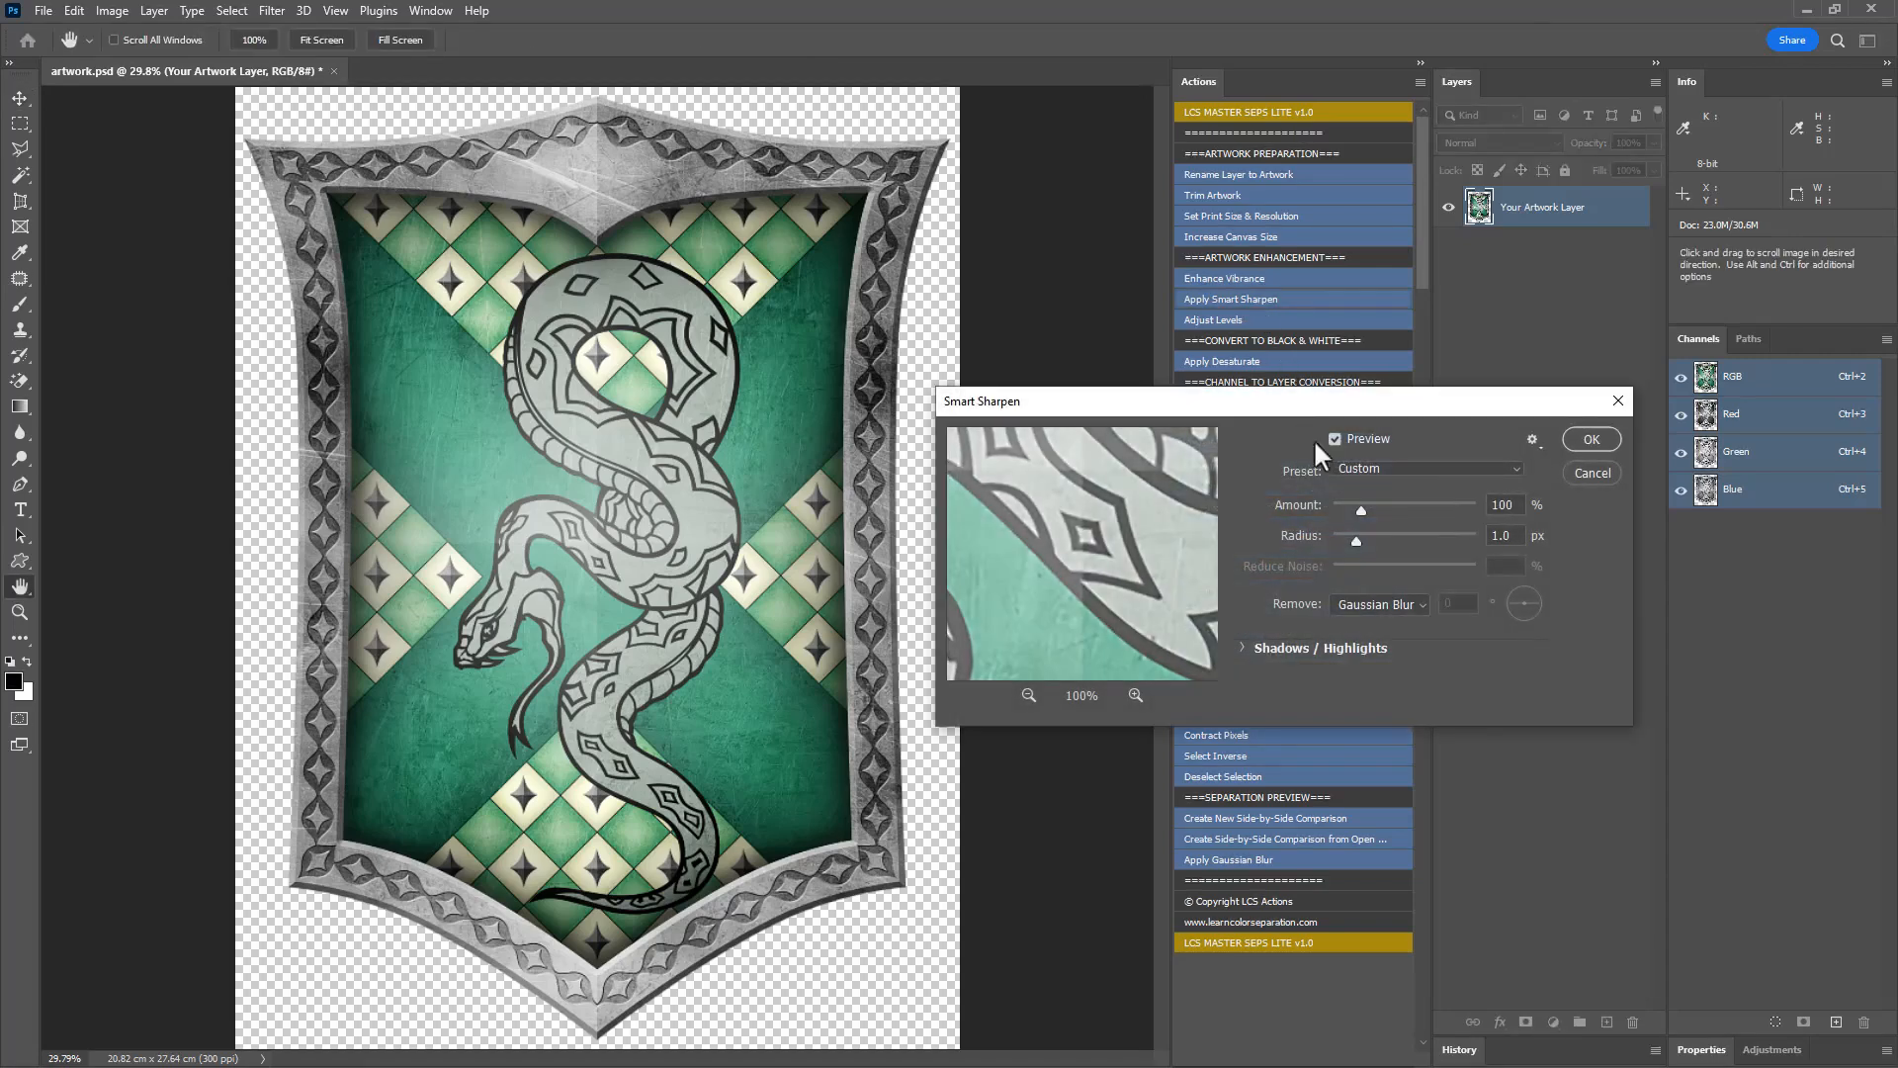
{"action": "left_click_drag", "start_coordinate": [1363, 506], "coordinate": [1374, 510]}
{"action": "left_click", "coordinate": [1582, 441]}
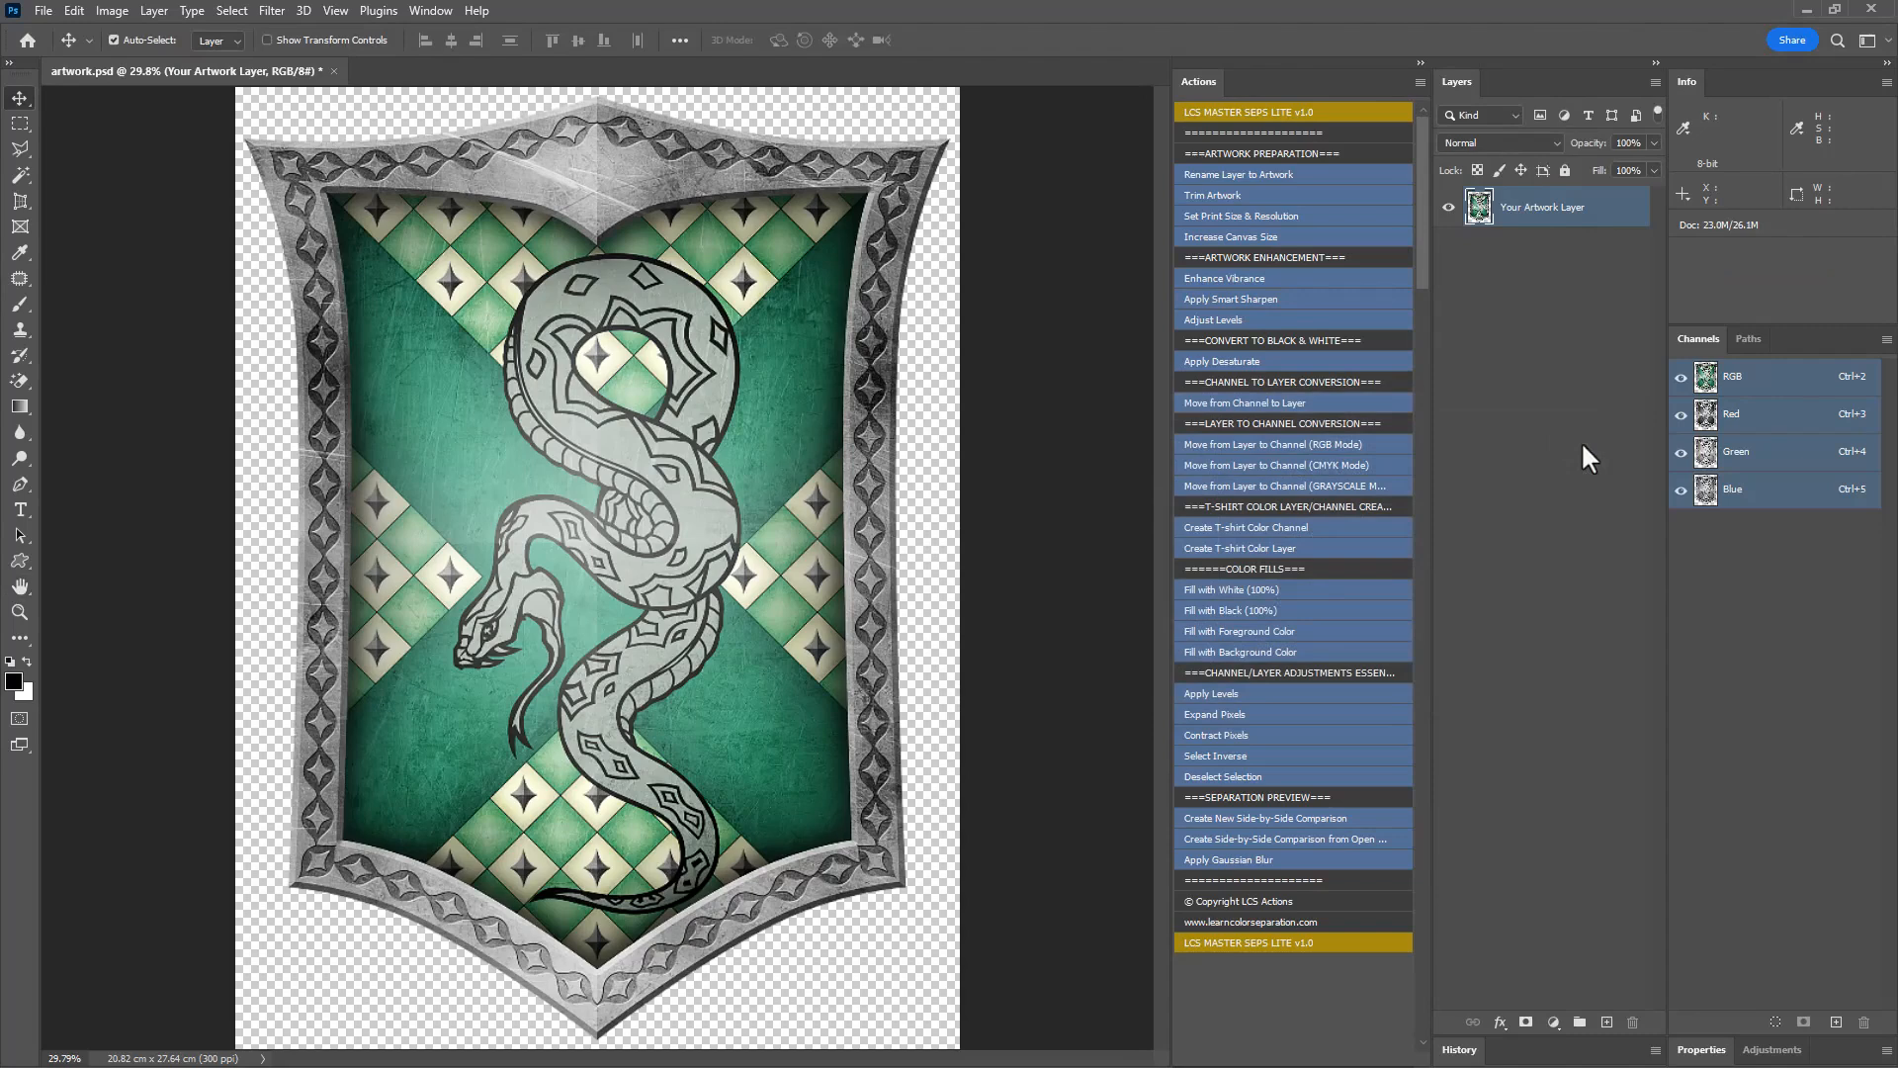
Set the artwork's white input level to 236 with Levels, and desaturate it to black and white
{"action": "left_click", "coordinate": [1244, 316]}
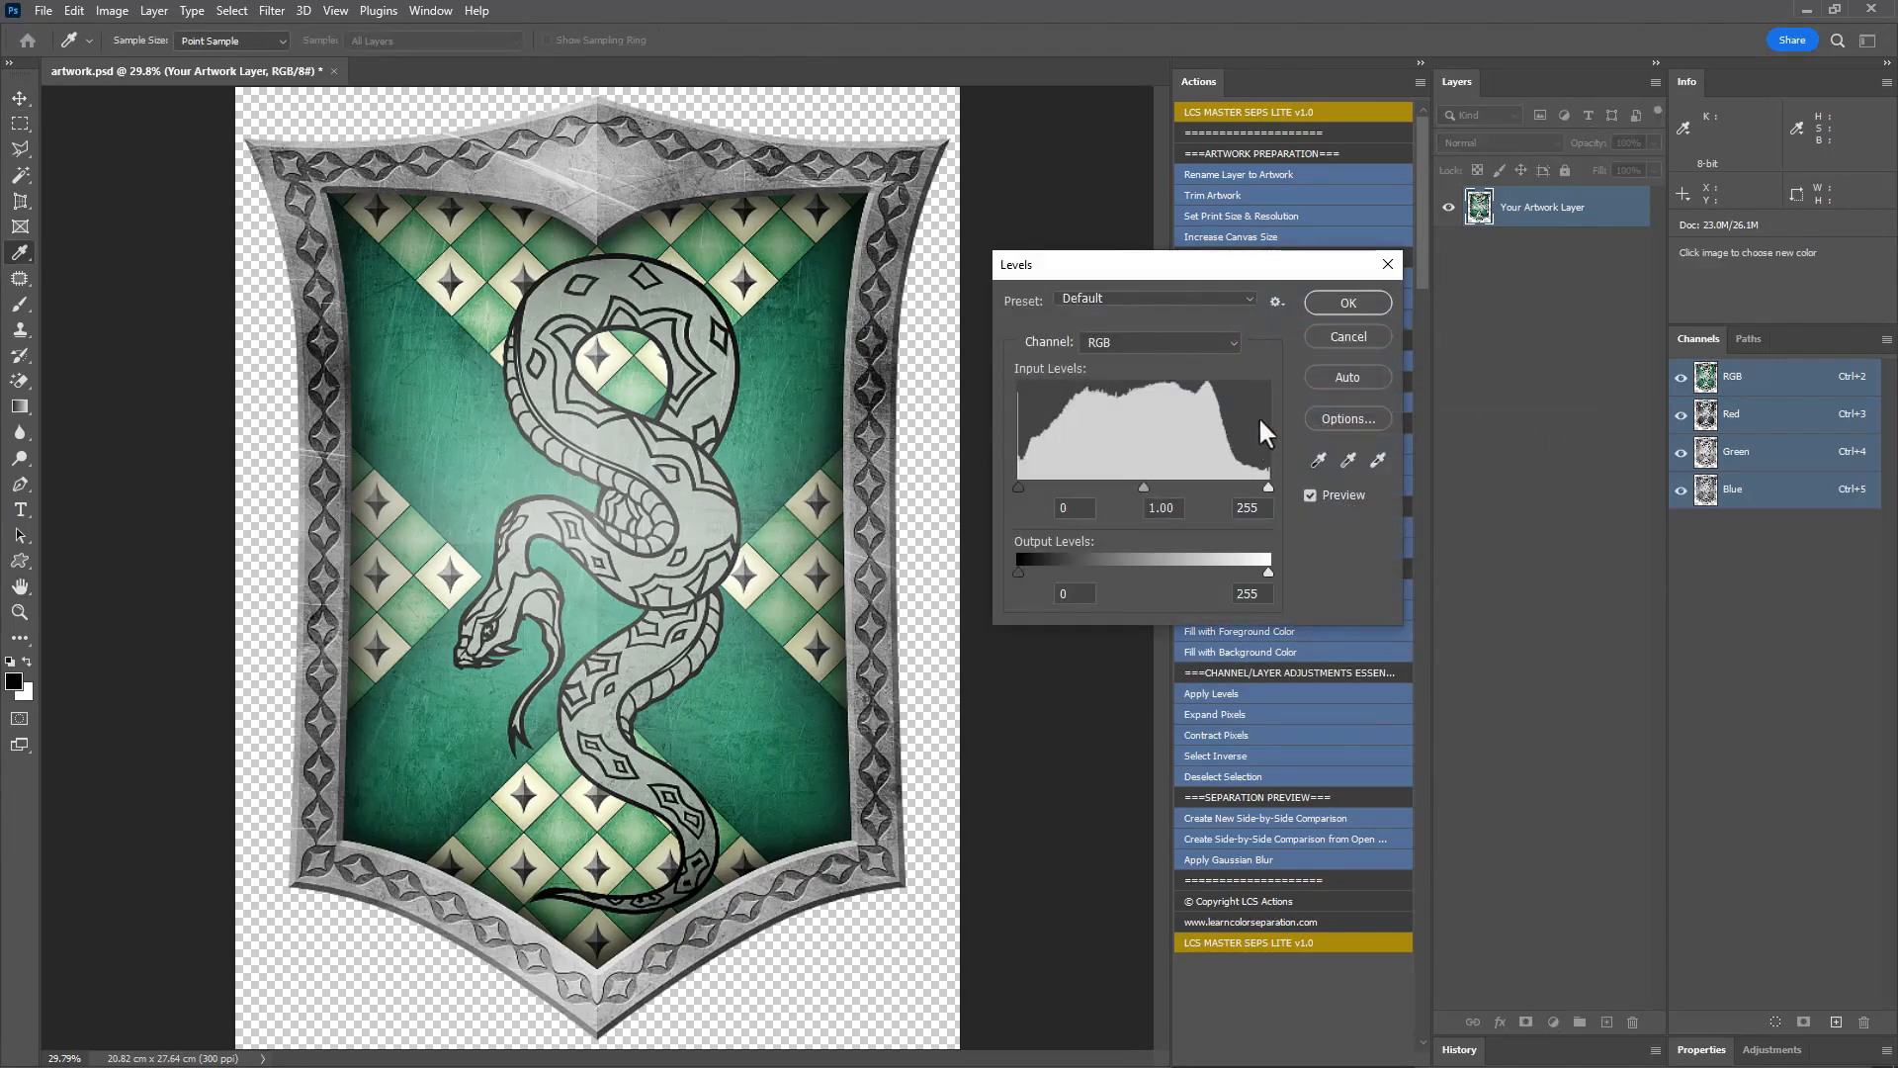
{"action": "left_click_drag", "start_coordinate": [1269, 488], "coordinate": [1255, 486]}
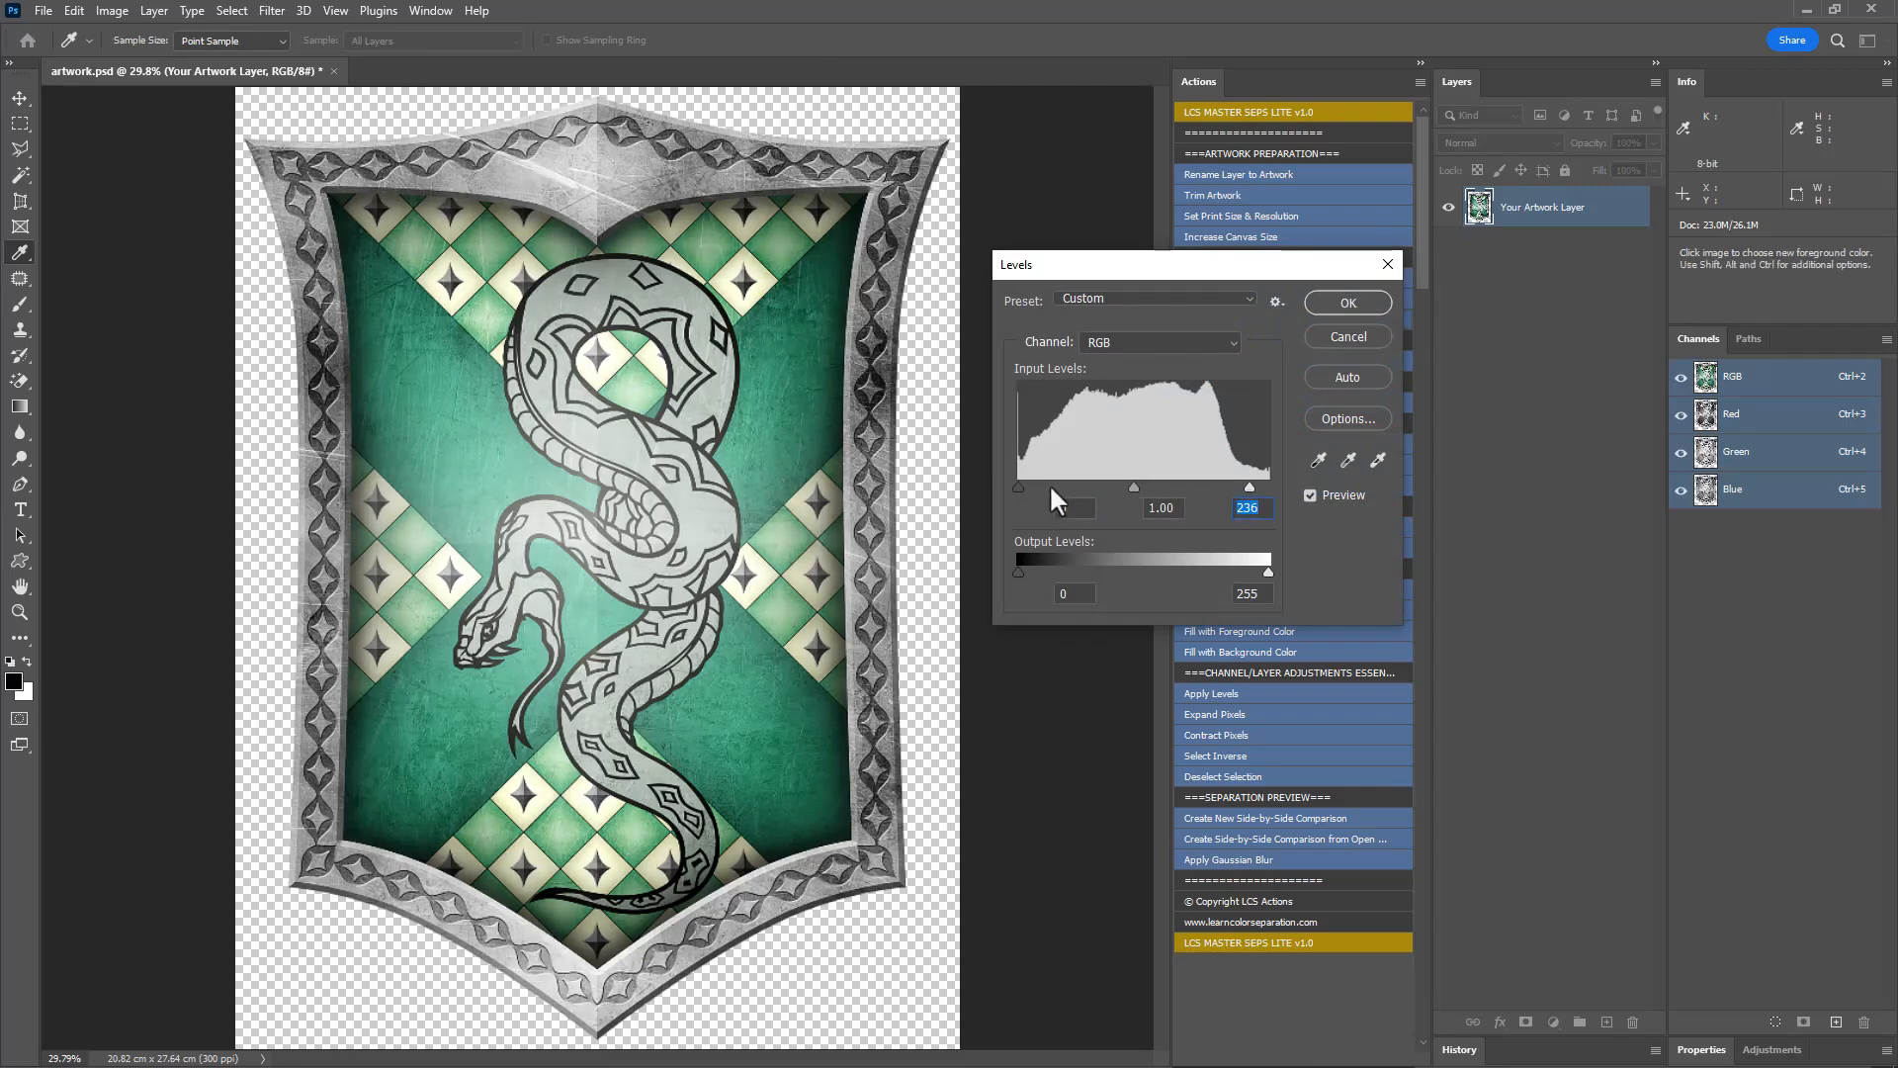
{"action": "left_click_drag", "start_coordinate": [1017, 484], "coordinate": [1020, 484]}
{"action": "left_click", "coordinate": [1332, 306]}
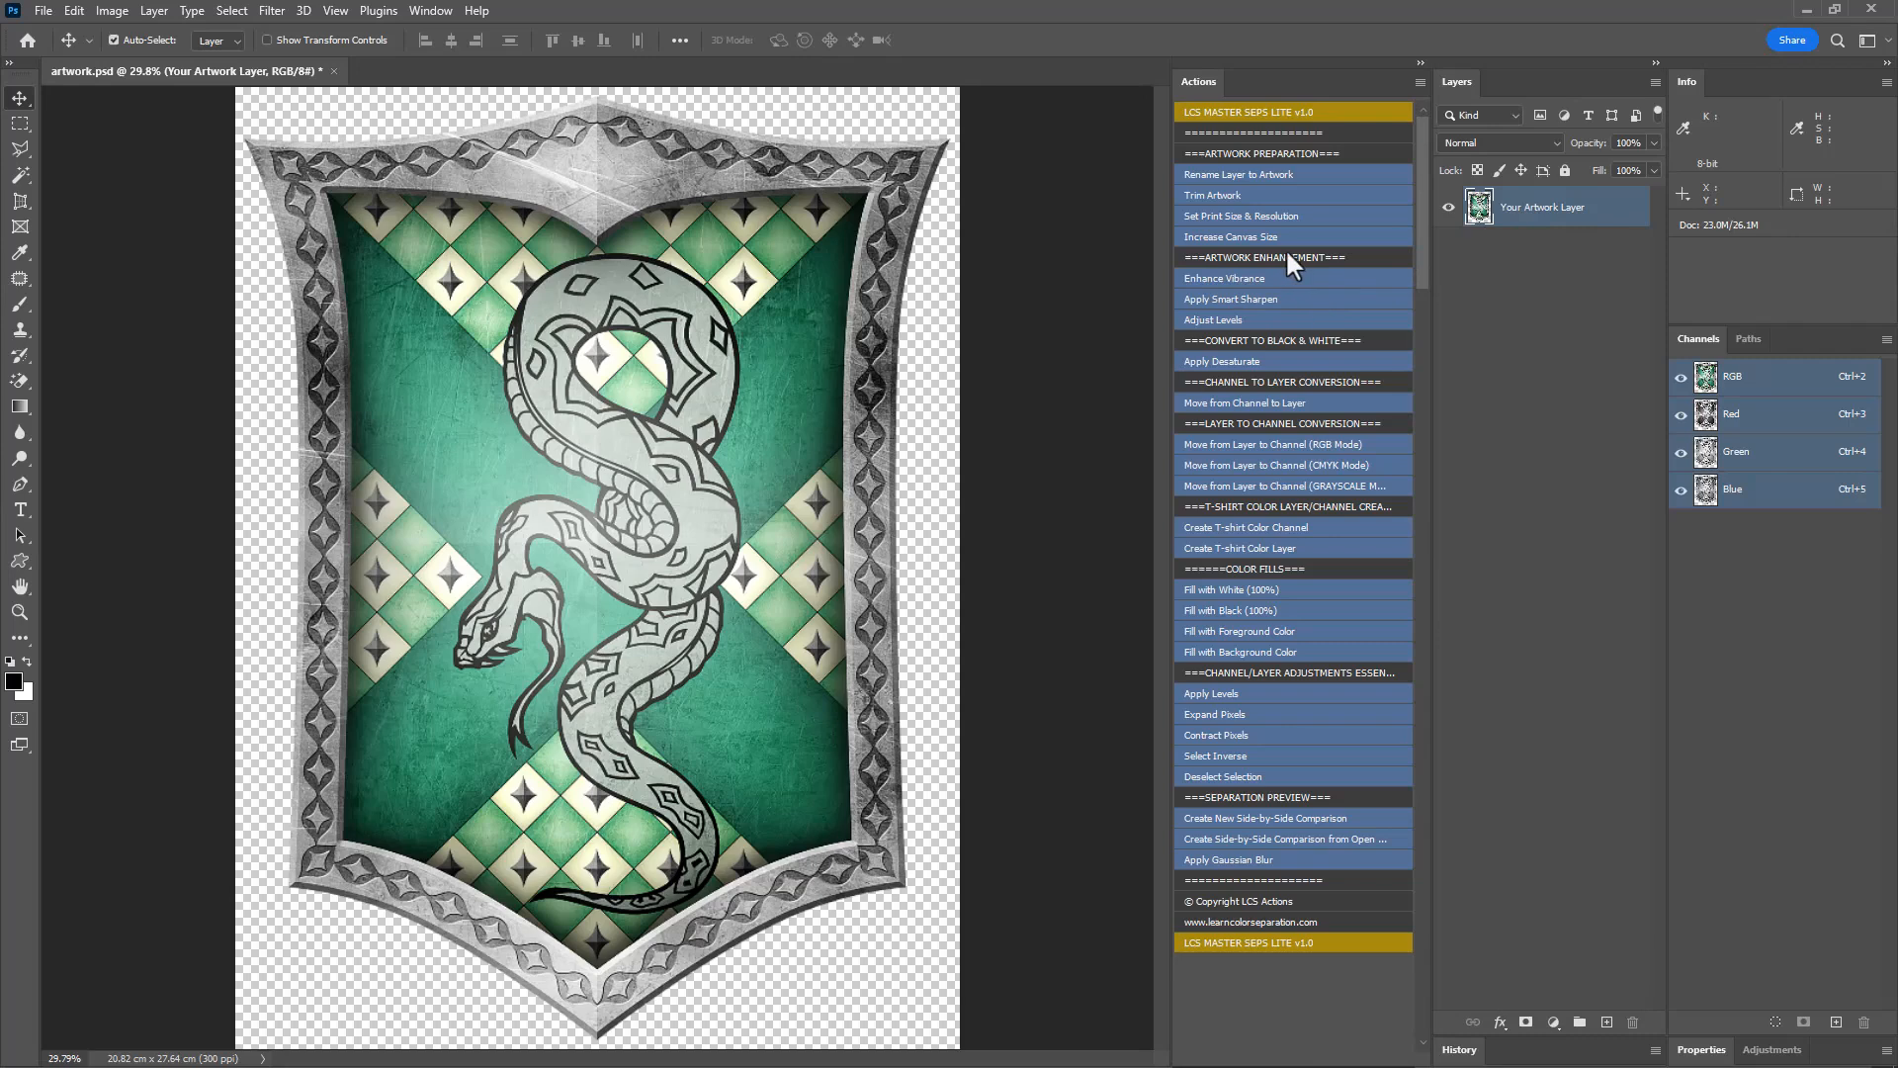
{"action": "left_click", "coordinate": [1239, 362]}
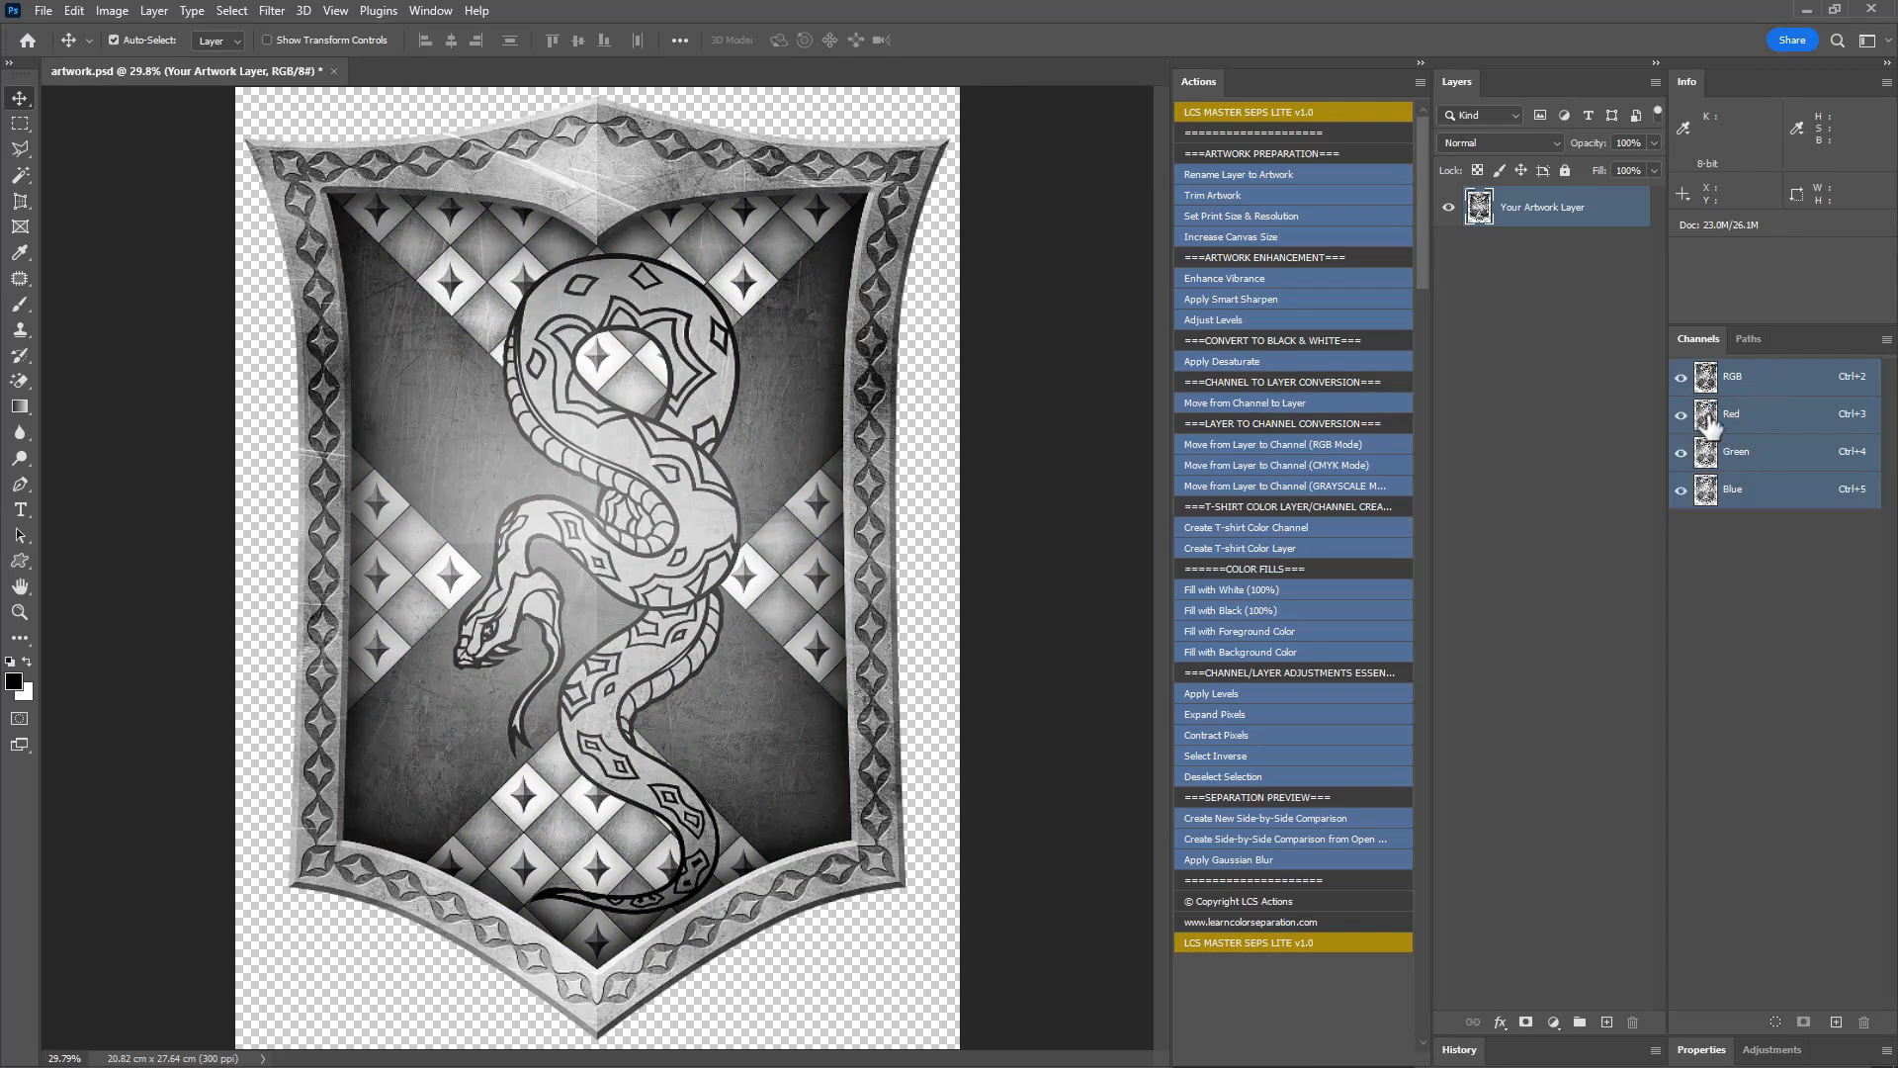
Duplicate the Green channel within artwork.psd as Green copy
{"action": "left_click", "coordinate": [1788, 459]}
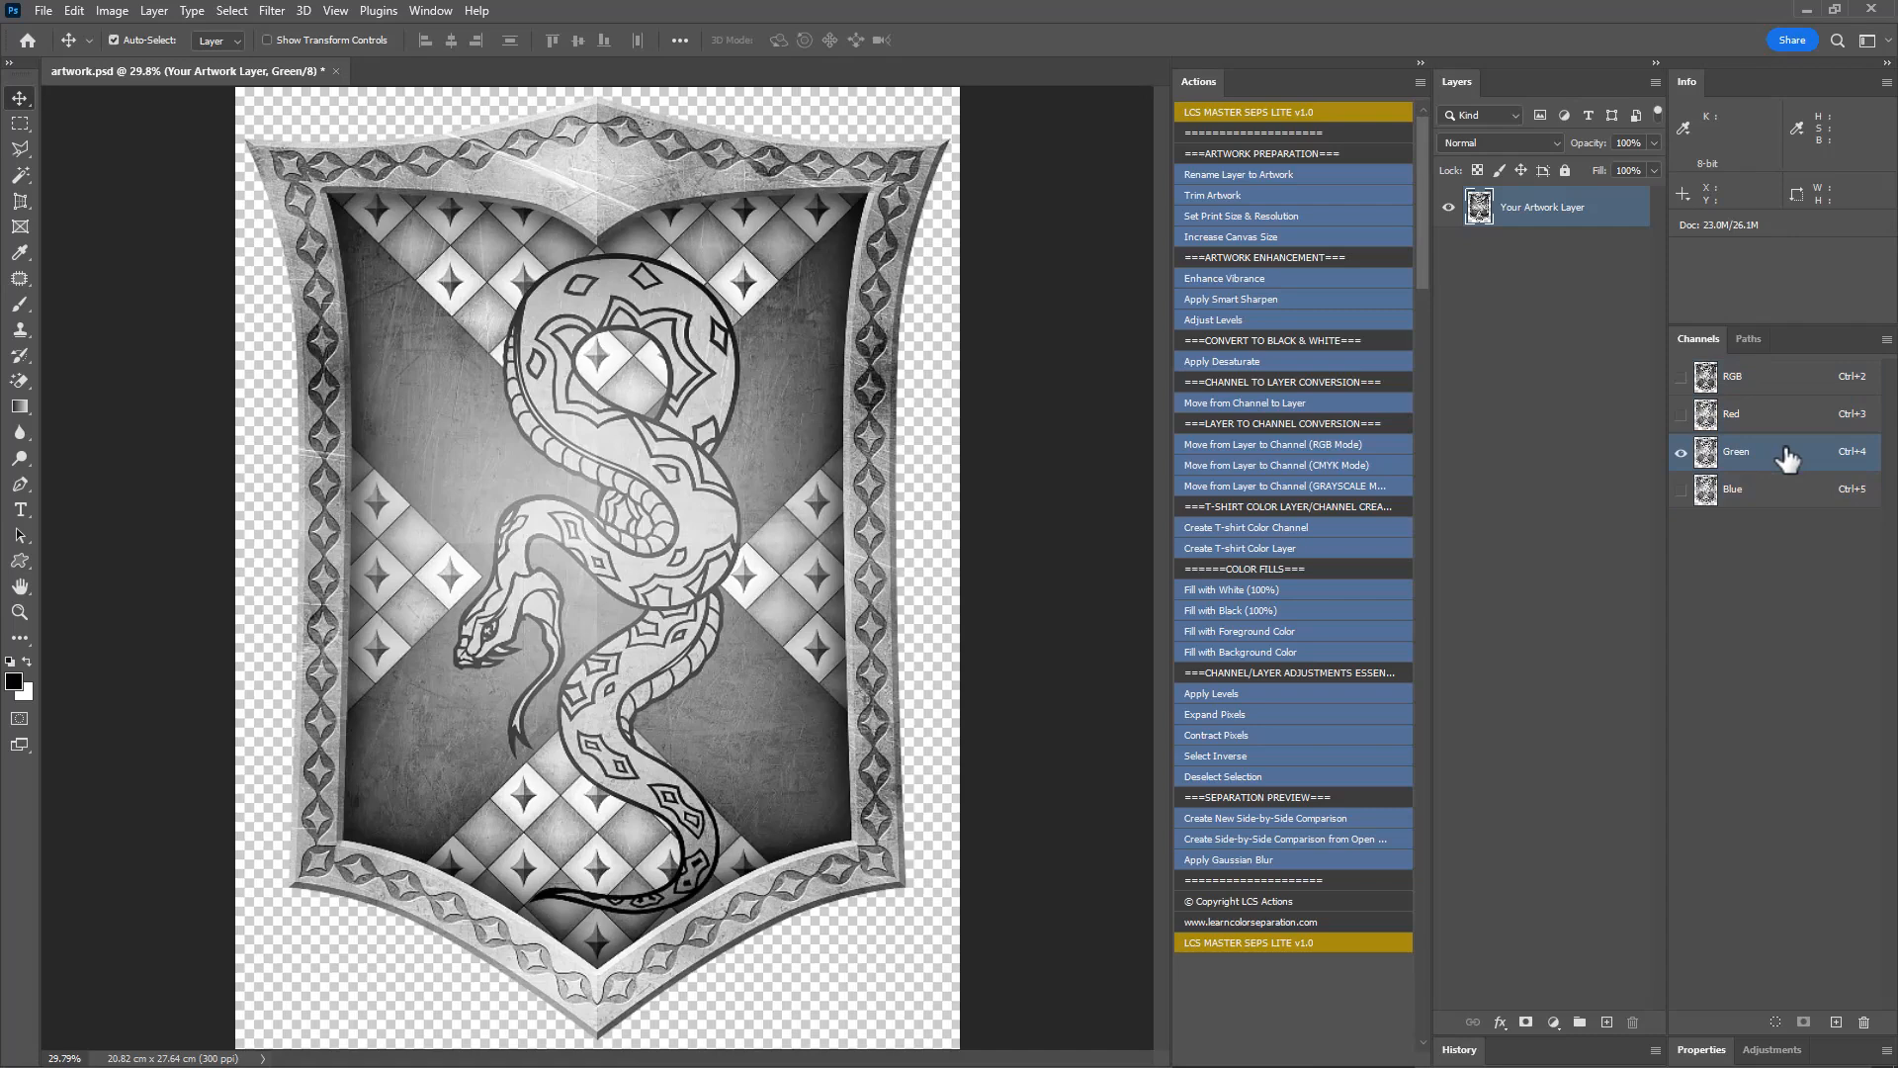
{"action": "right_click", "coordinate": [1788, 458]}
{"action": "left_click", "coordinate": [1791, 465]}
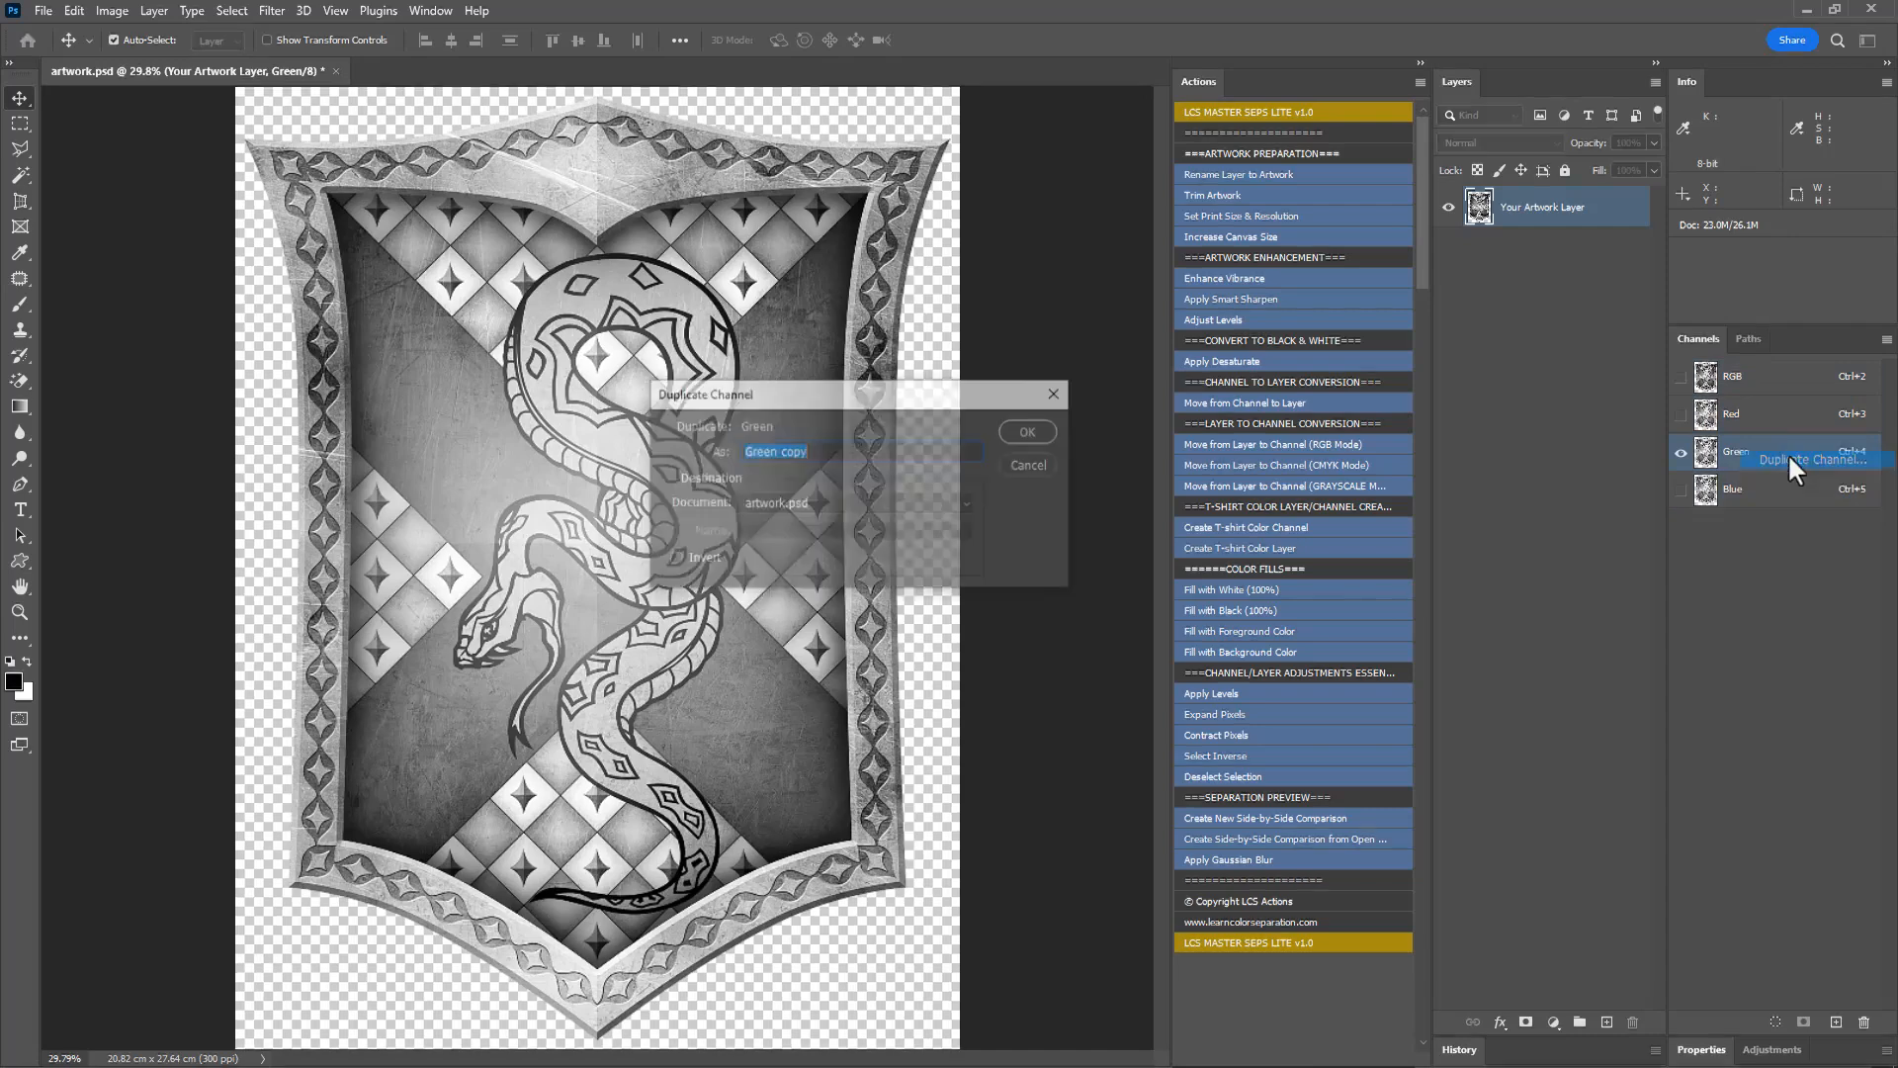
{"action": "left_click", "coordinate": [1030, 429]}
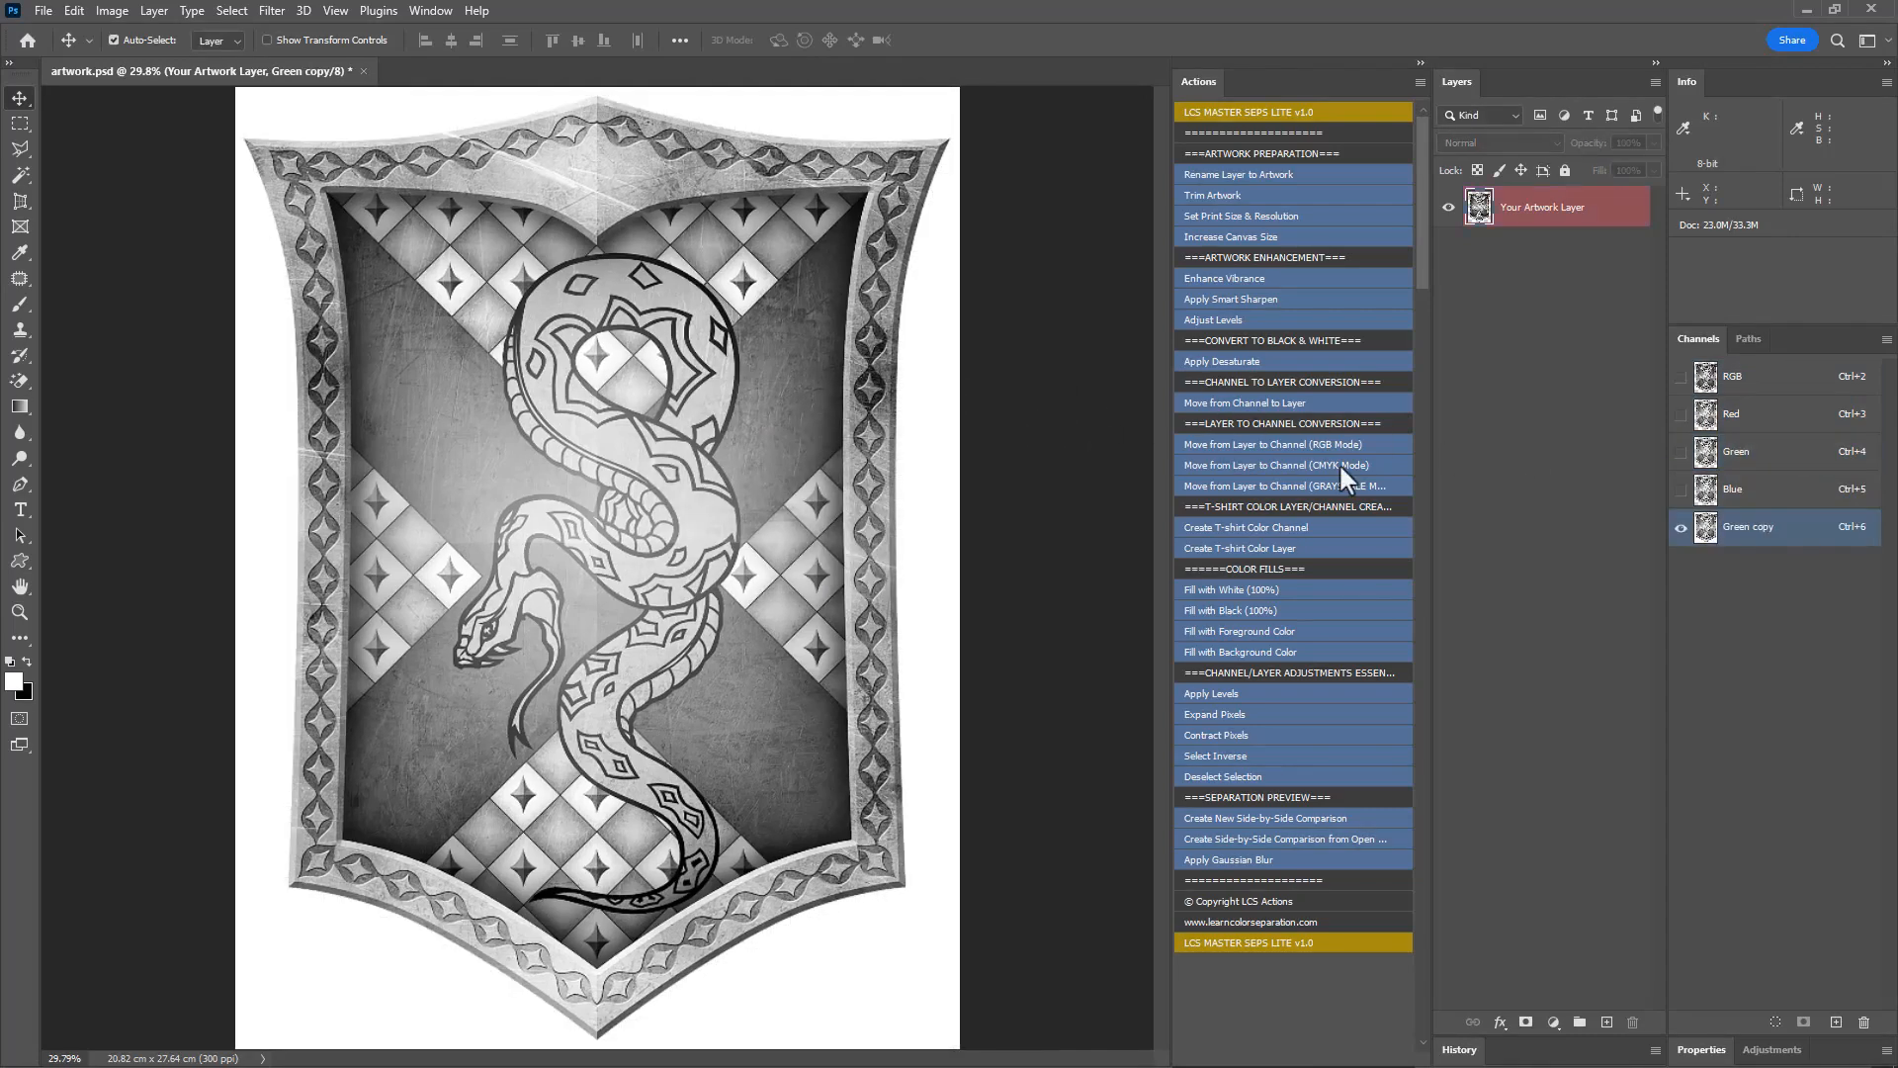
Turn the Green copy channel into a new layer named green
{"action": "left_click", "coordinate": [1278, 397]}
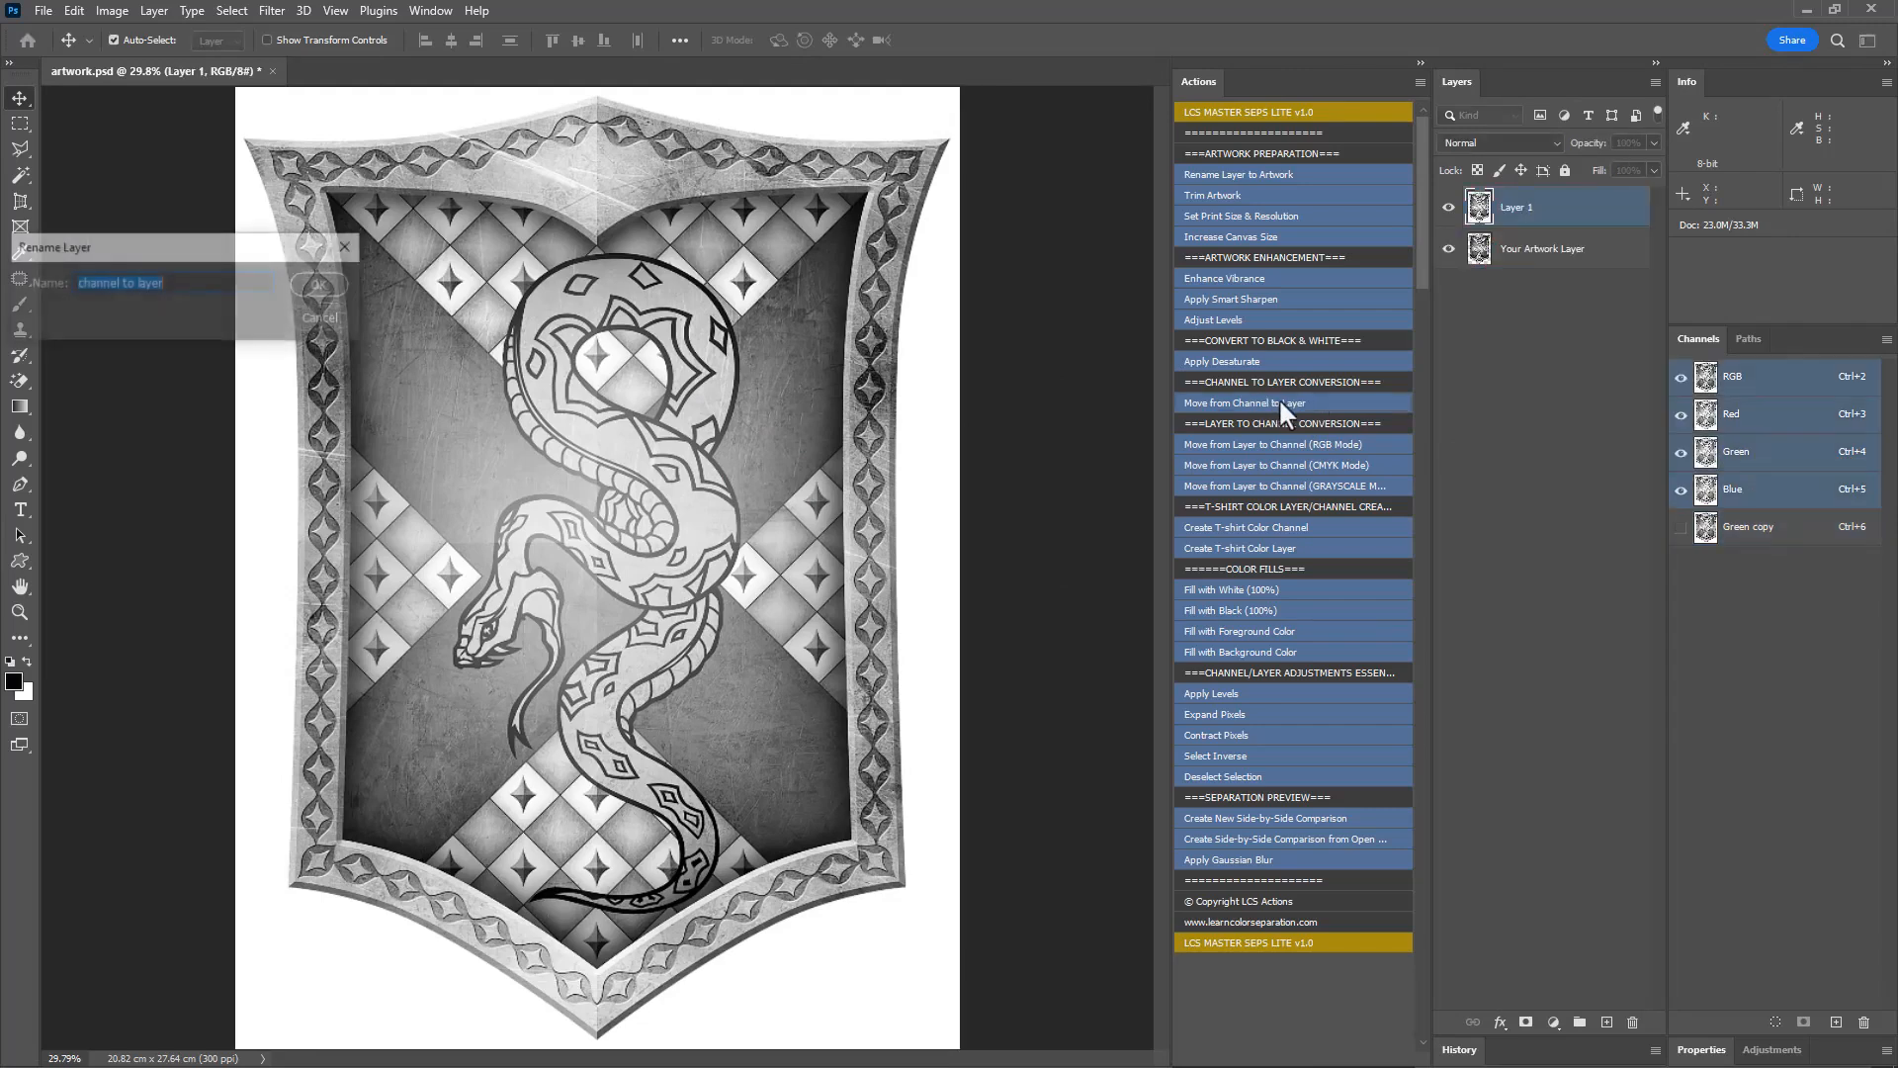
{"action": "left_click_drag", "start_coordinate": [271, 249], "coordinate": [763, 251]}
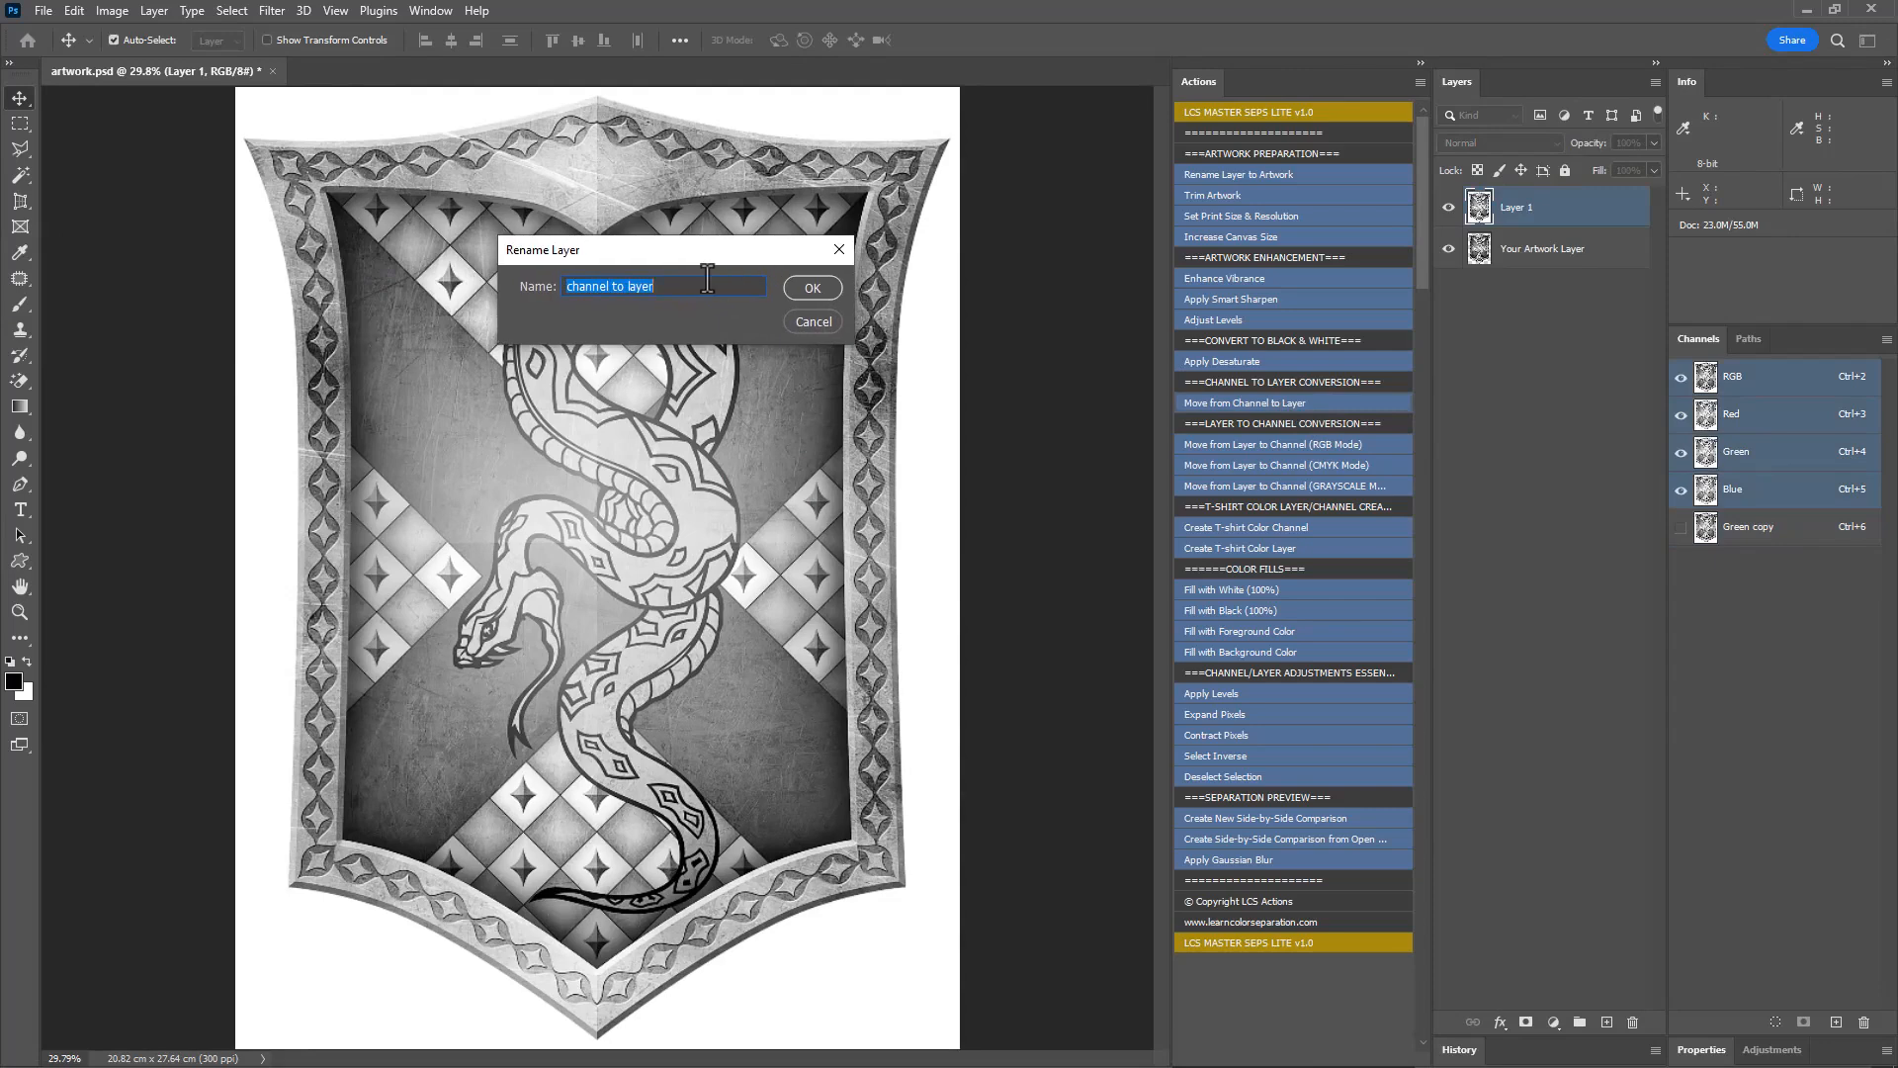
{"action": "type", "text": "green"}
{"action": "left_click", "coordinate": [797, 288]}
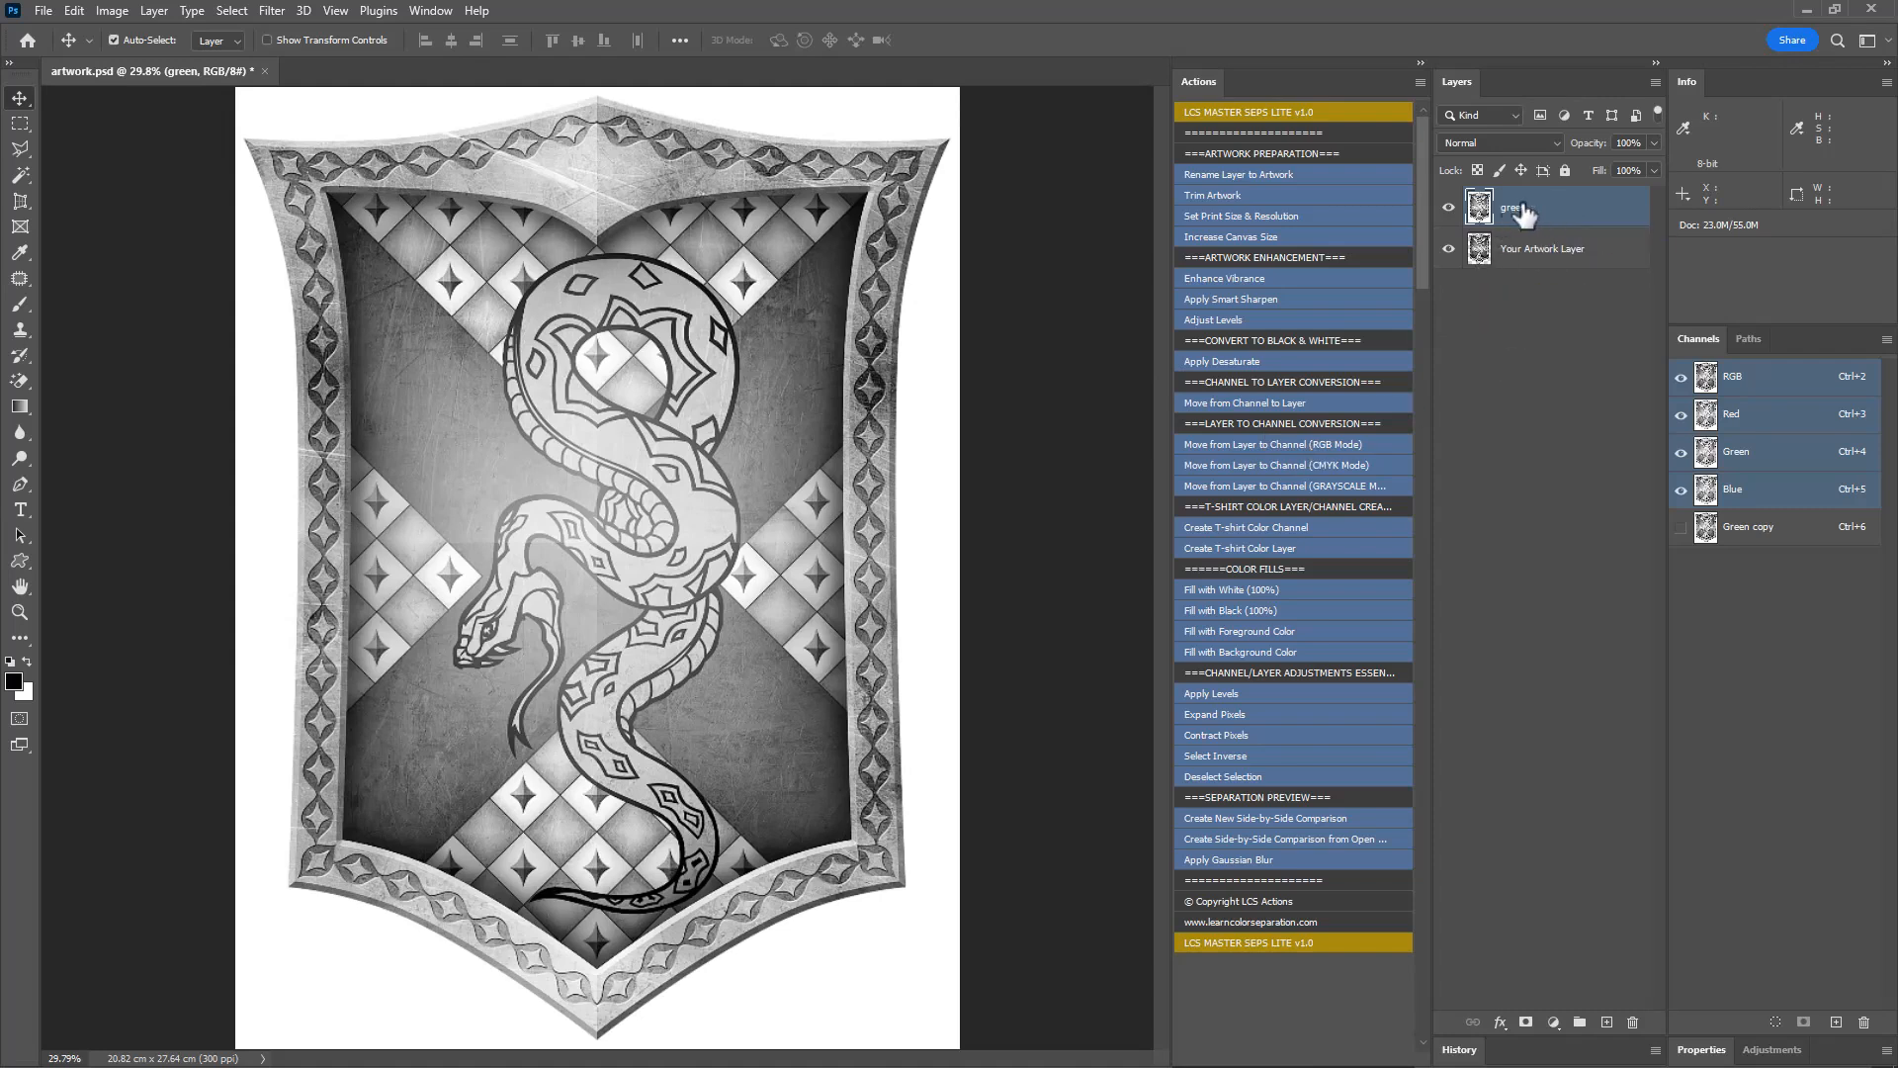
Convert the green layer to spot channels with the RGB mode conversion action, reselecting the layer for the second conversion
{"action": "left_click", "coordinate": [1315, 444]}
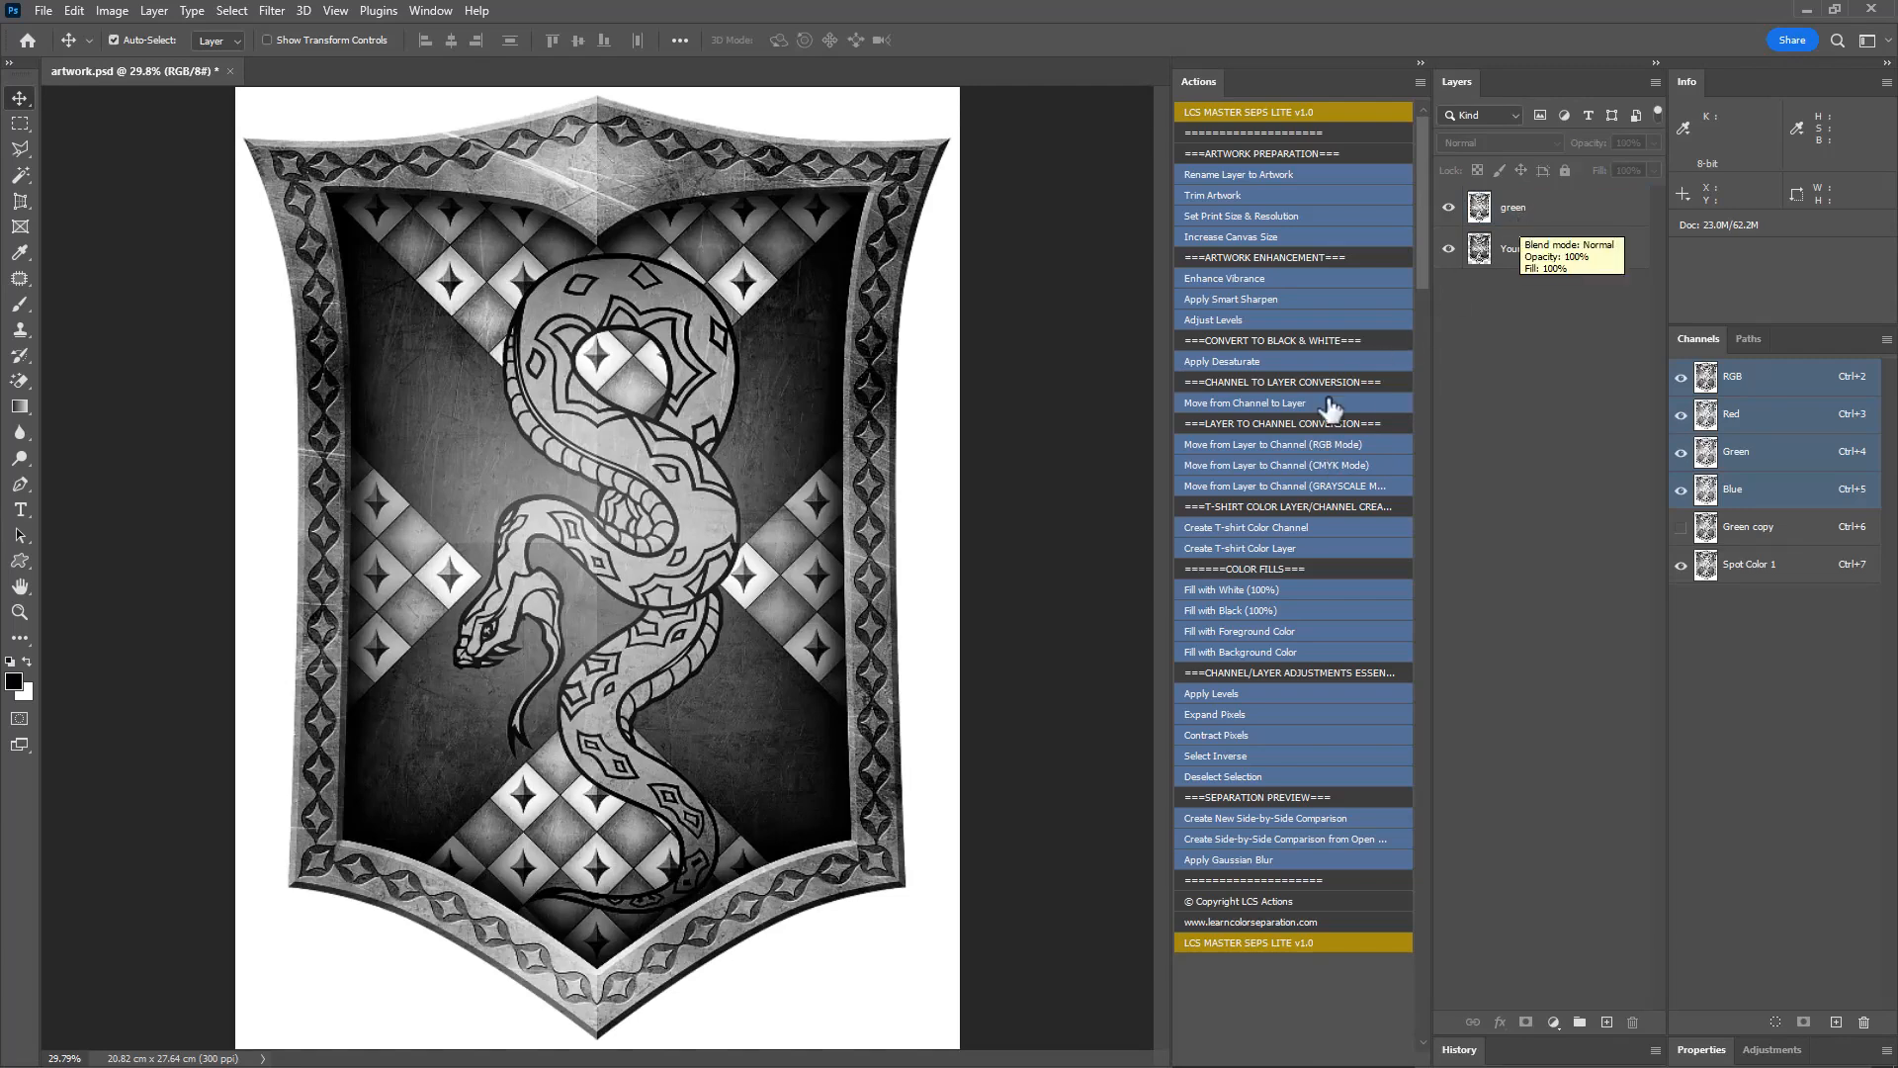
{"action": "left_click", "coordinate": [1277, 444]}
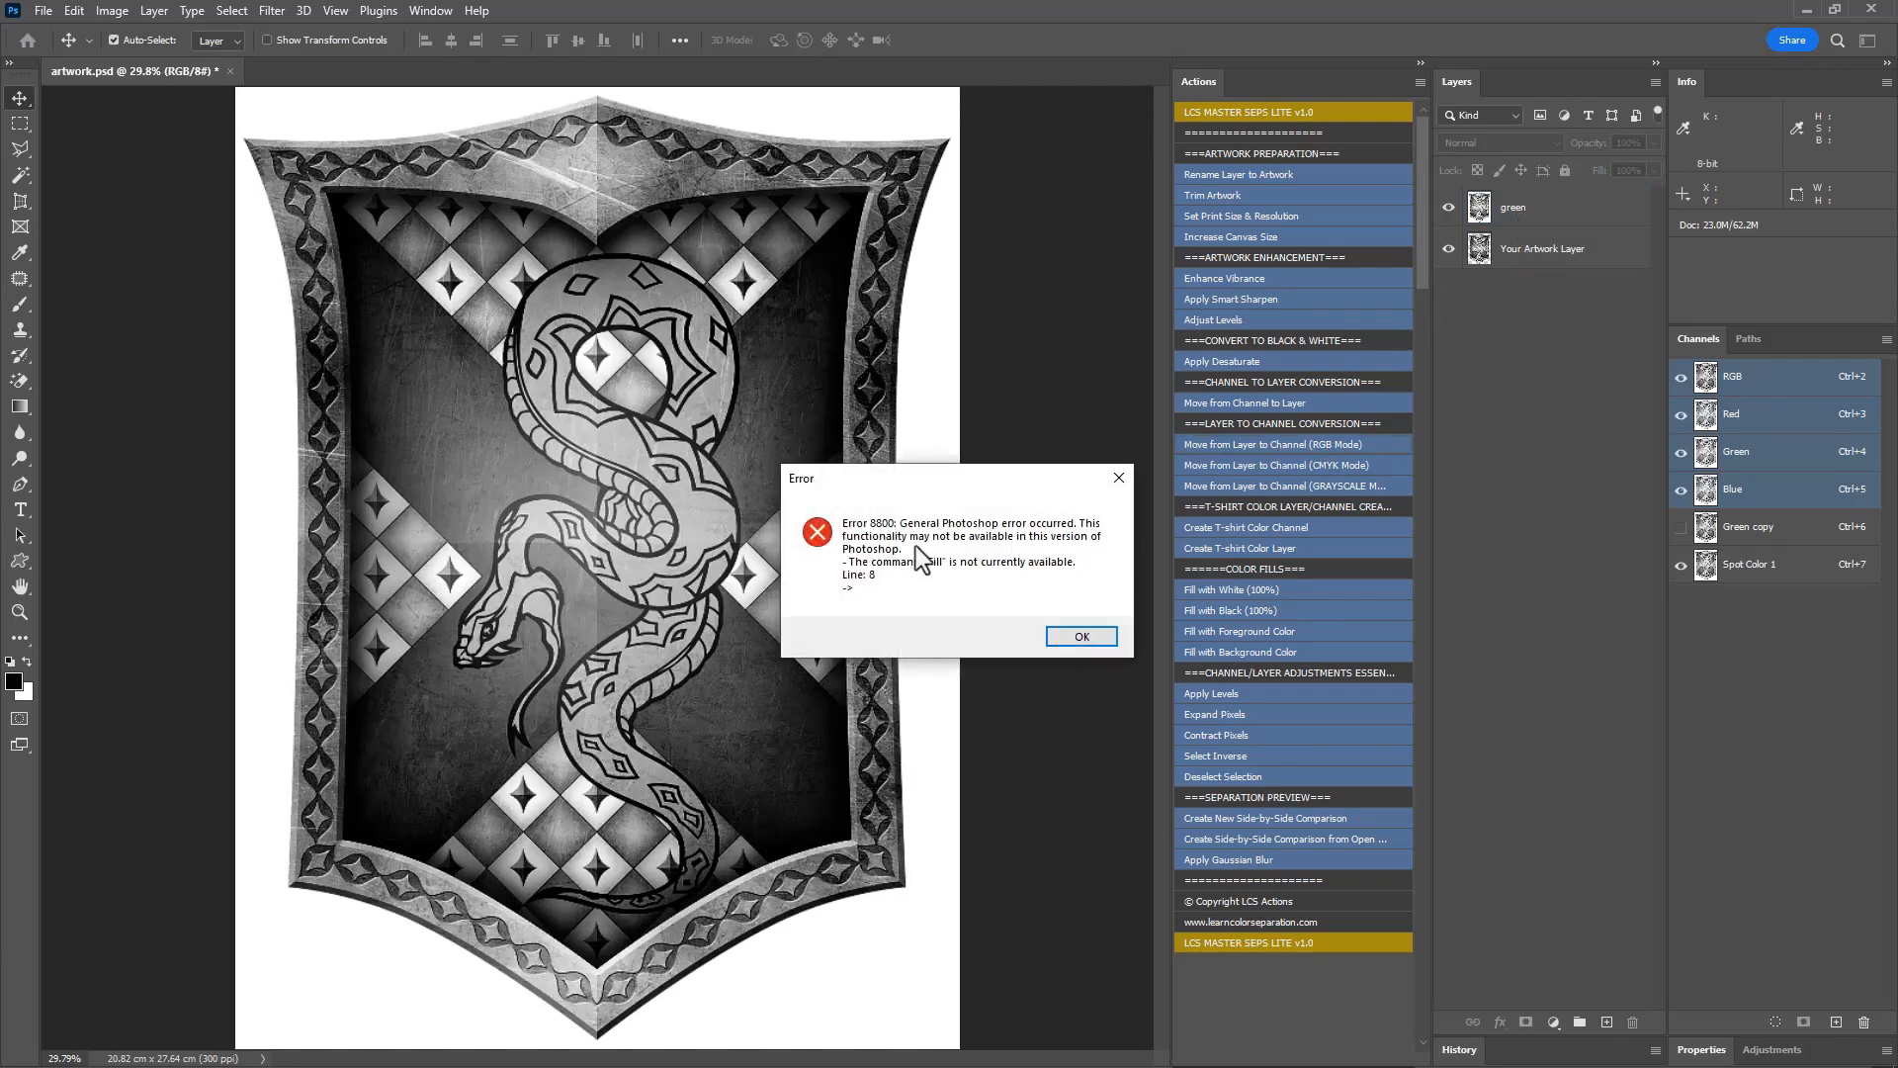
{"action": "left_click", "coordinate": [1094, 637]}
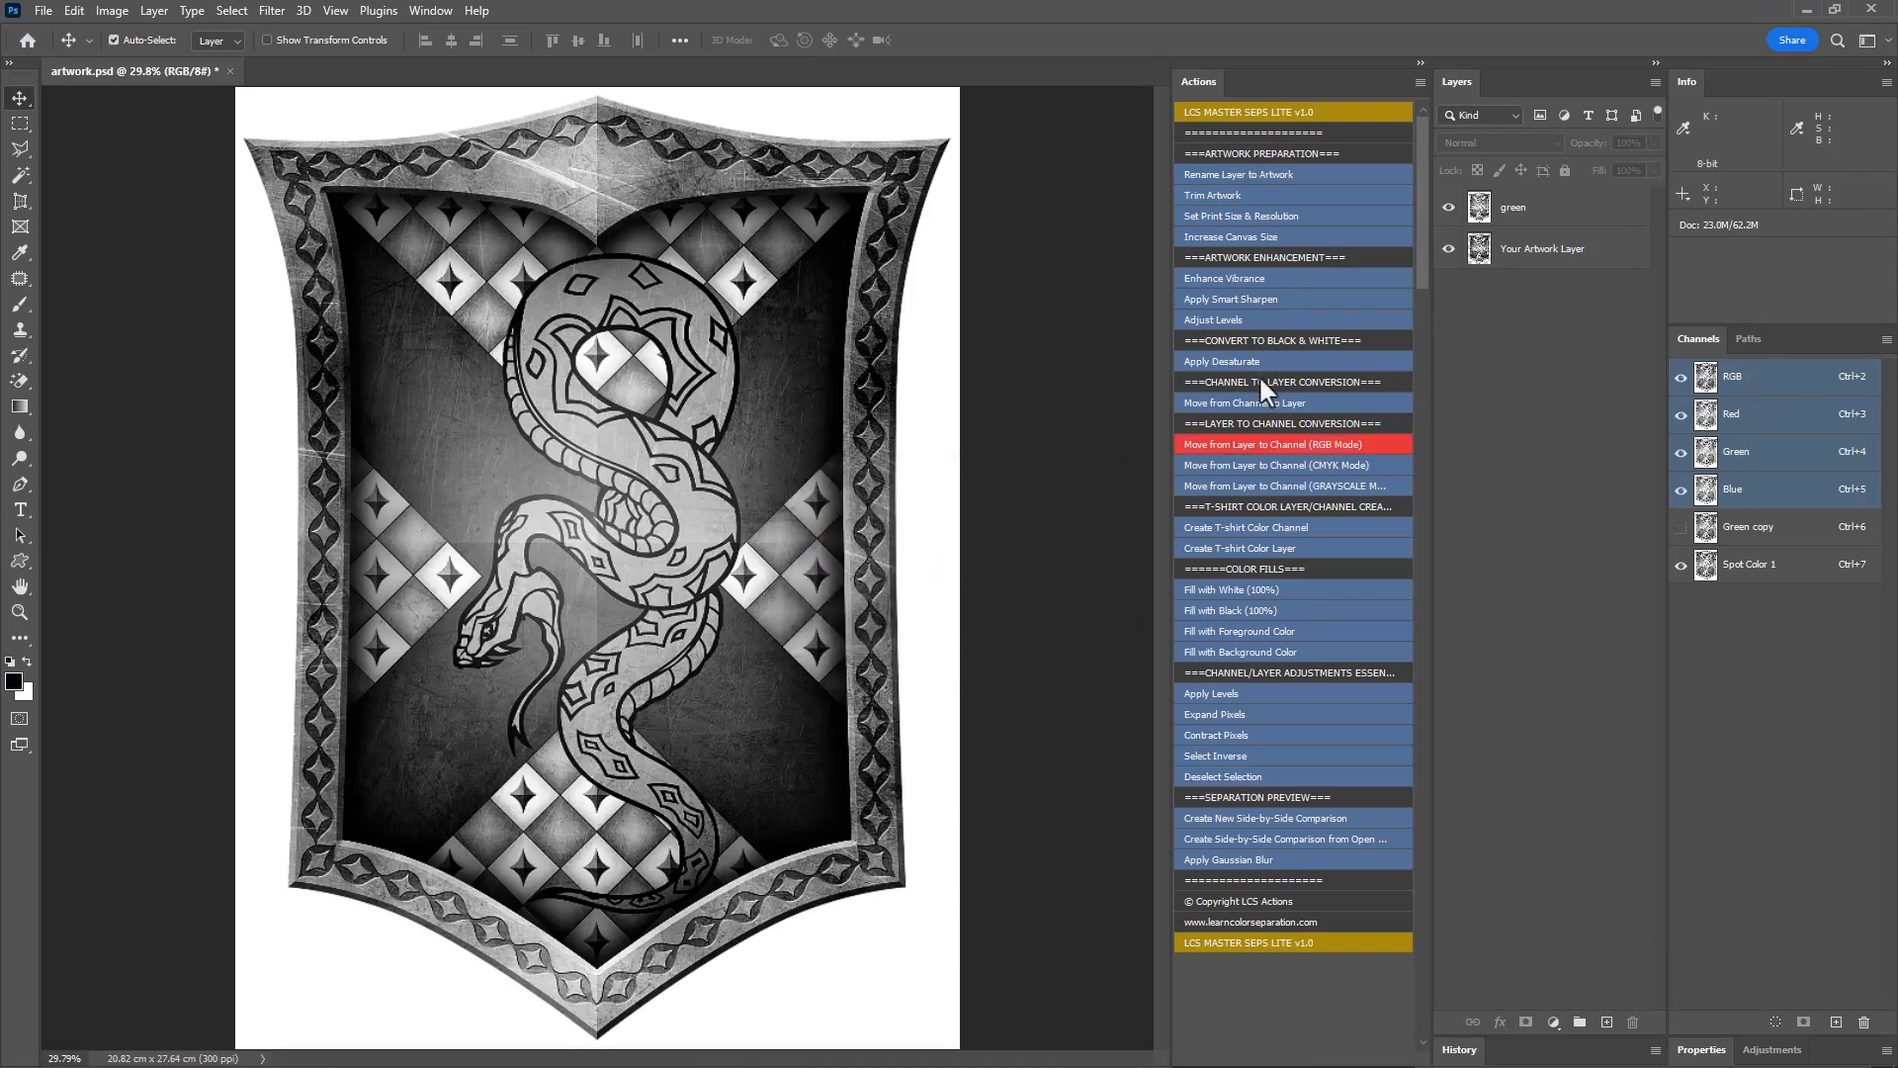
{"action": "left_click", "coordinate": [1520, 222]}
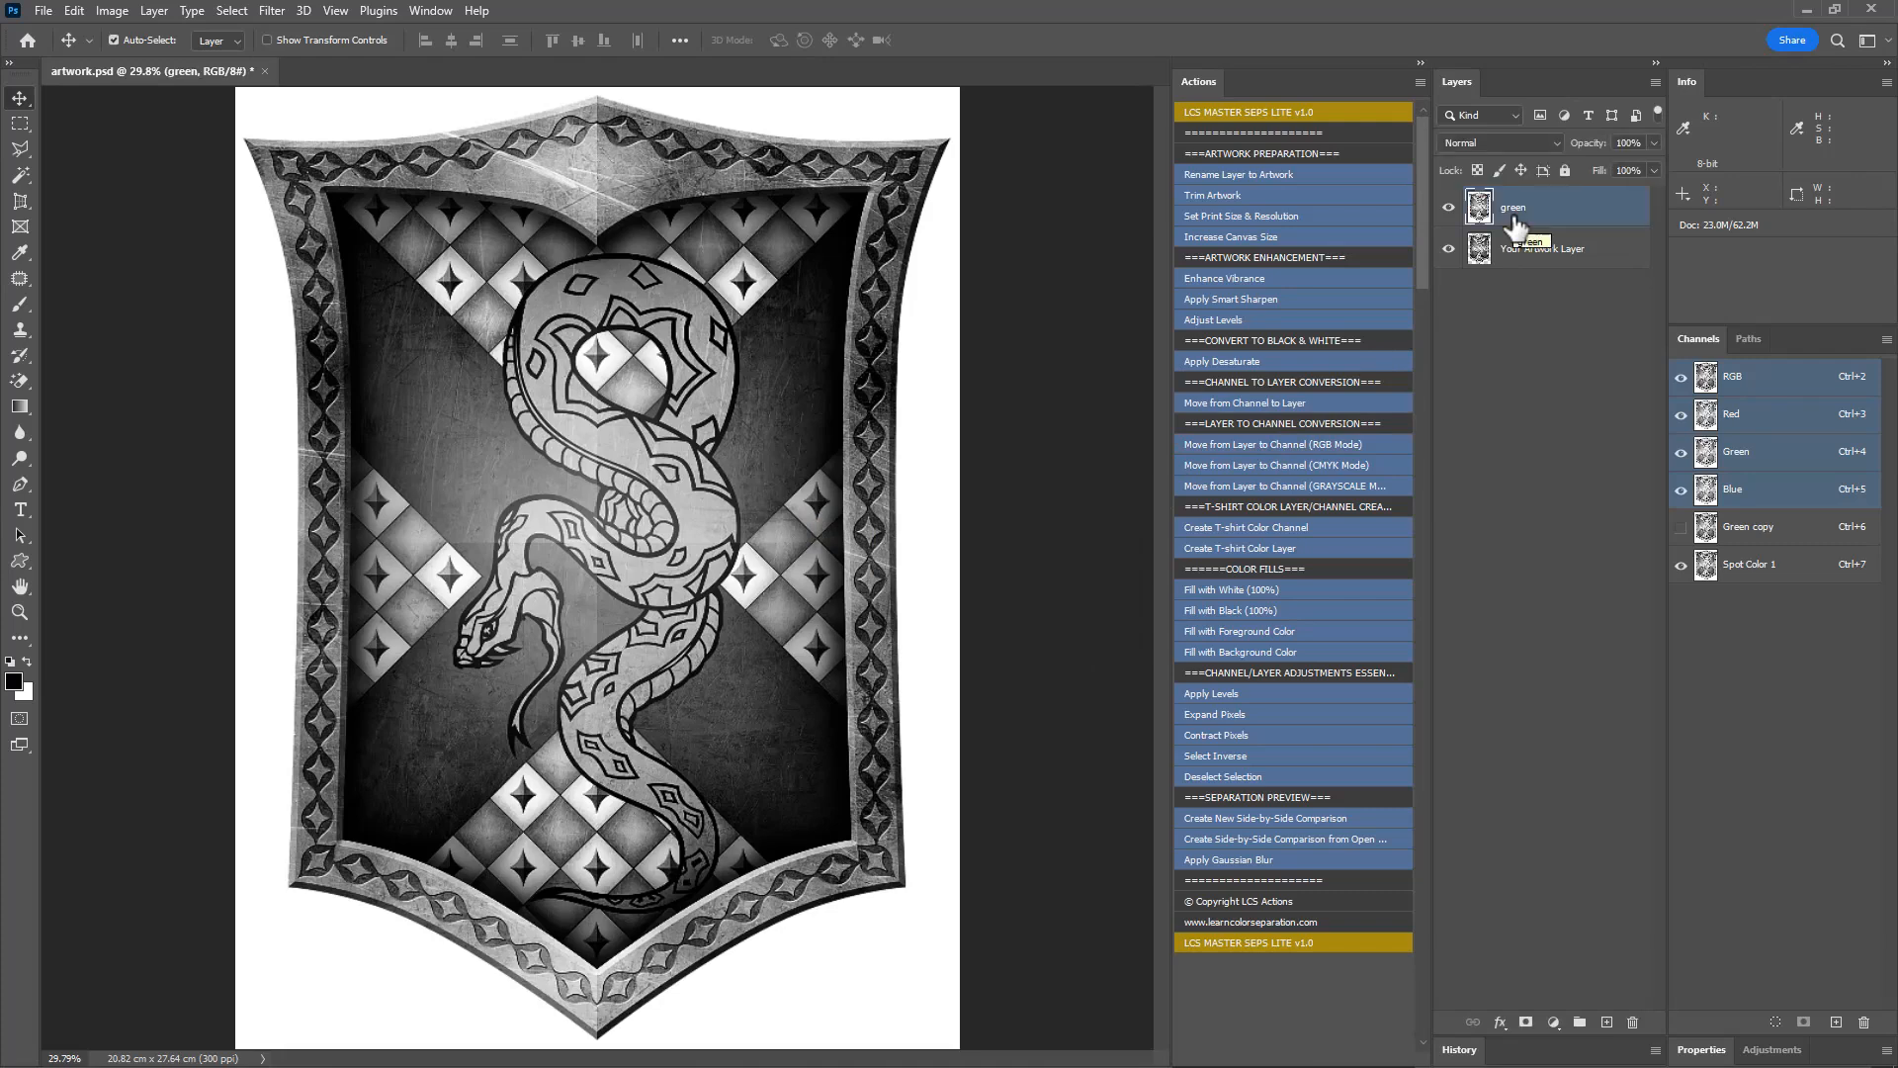
{"action": "left_click", "coordinate": [1291, 444]}
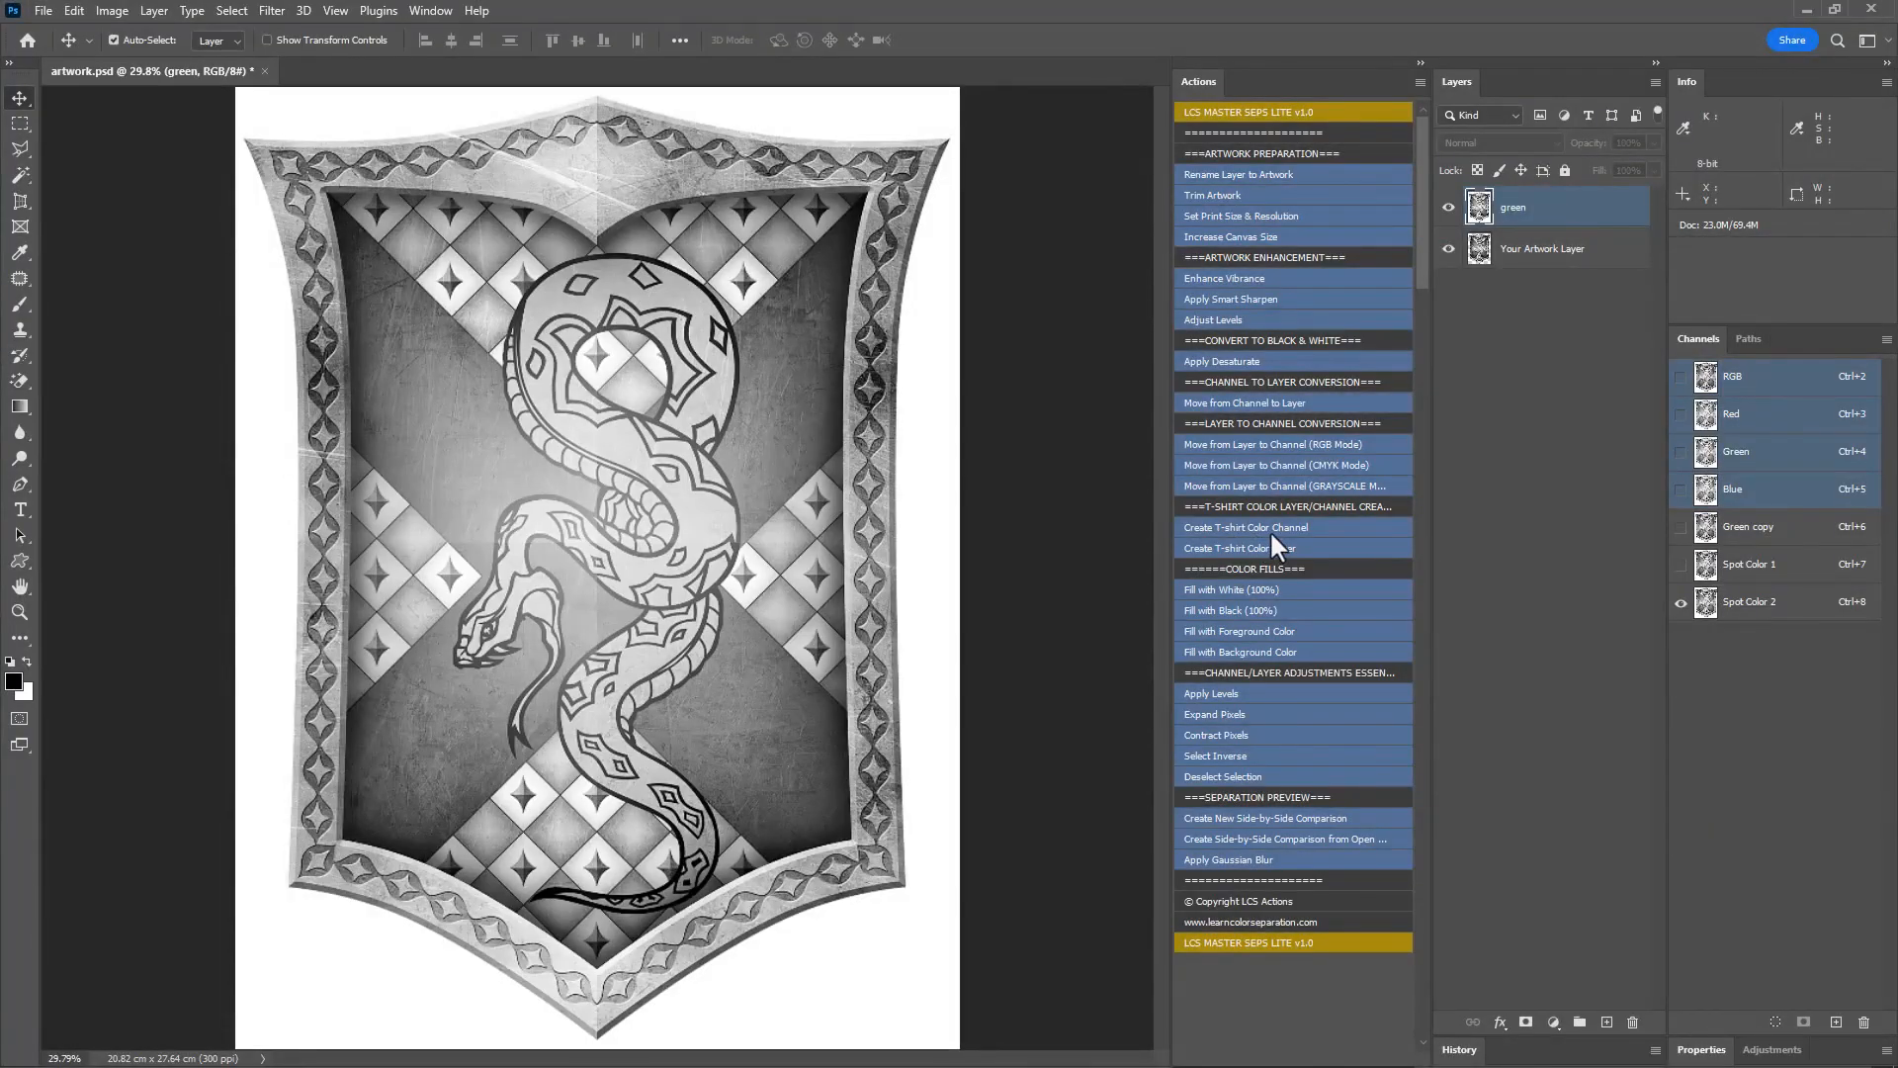
Create a T-shirt color spot channel and change its ink color to dark purple 3d0046
{"action": "left_click", "coordinate": [1279, 525]}
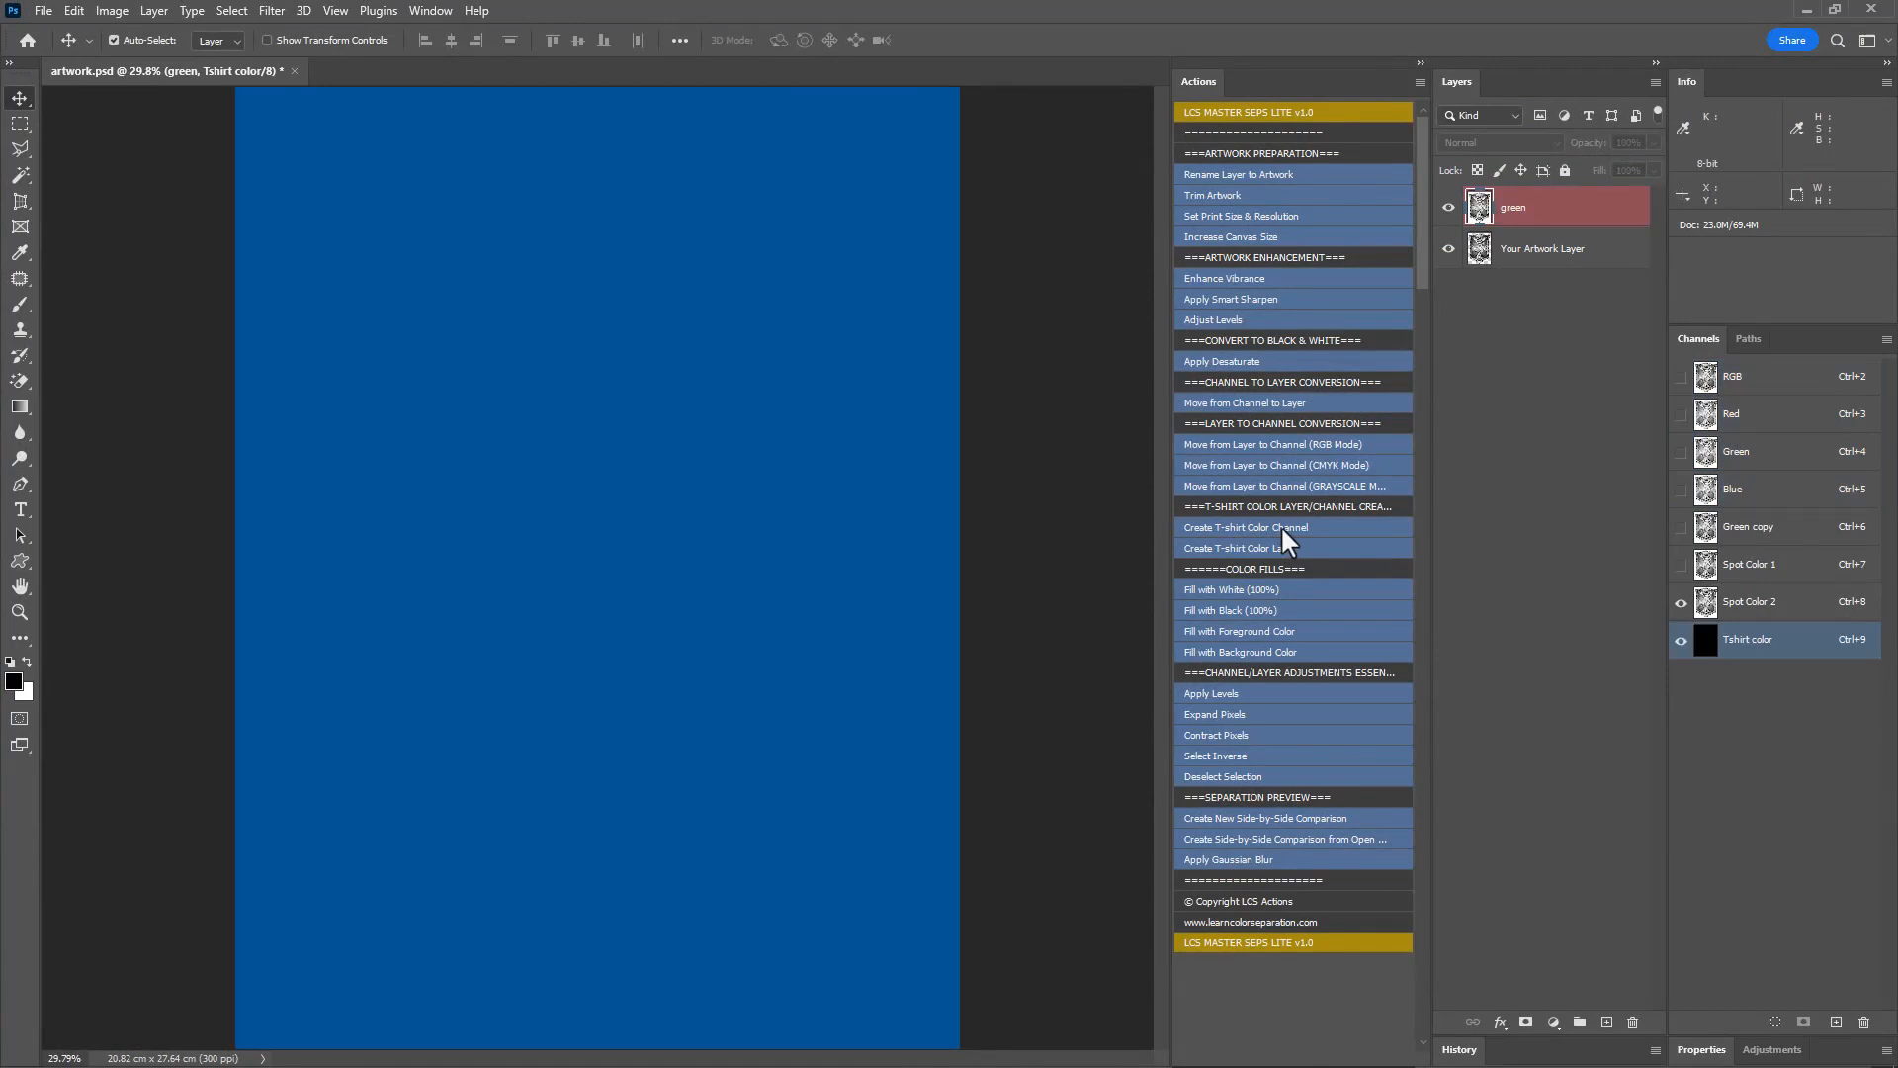
{"action": "double_click", "coordinate": [1708, 648]}
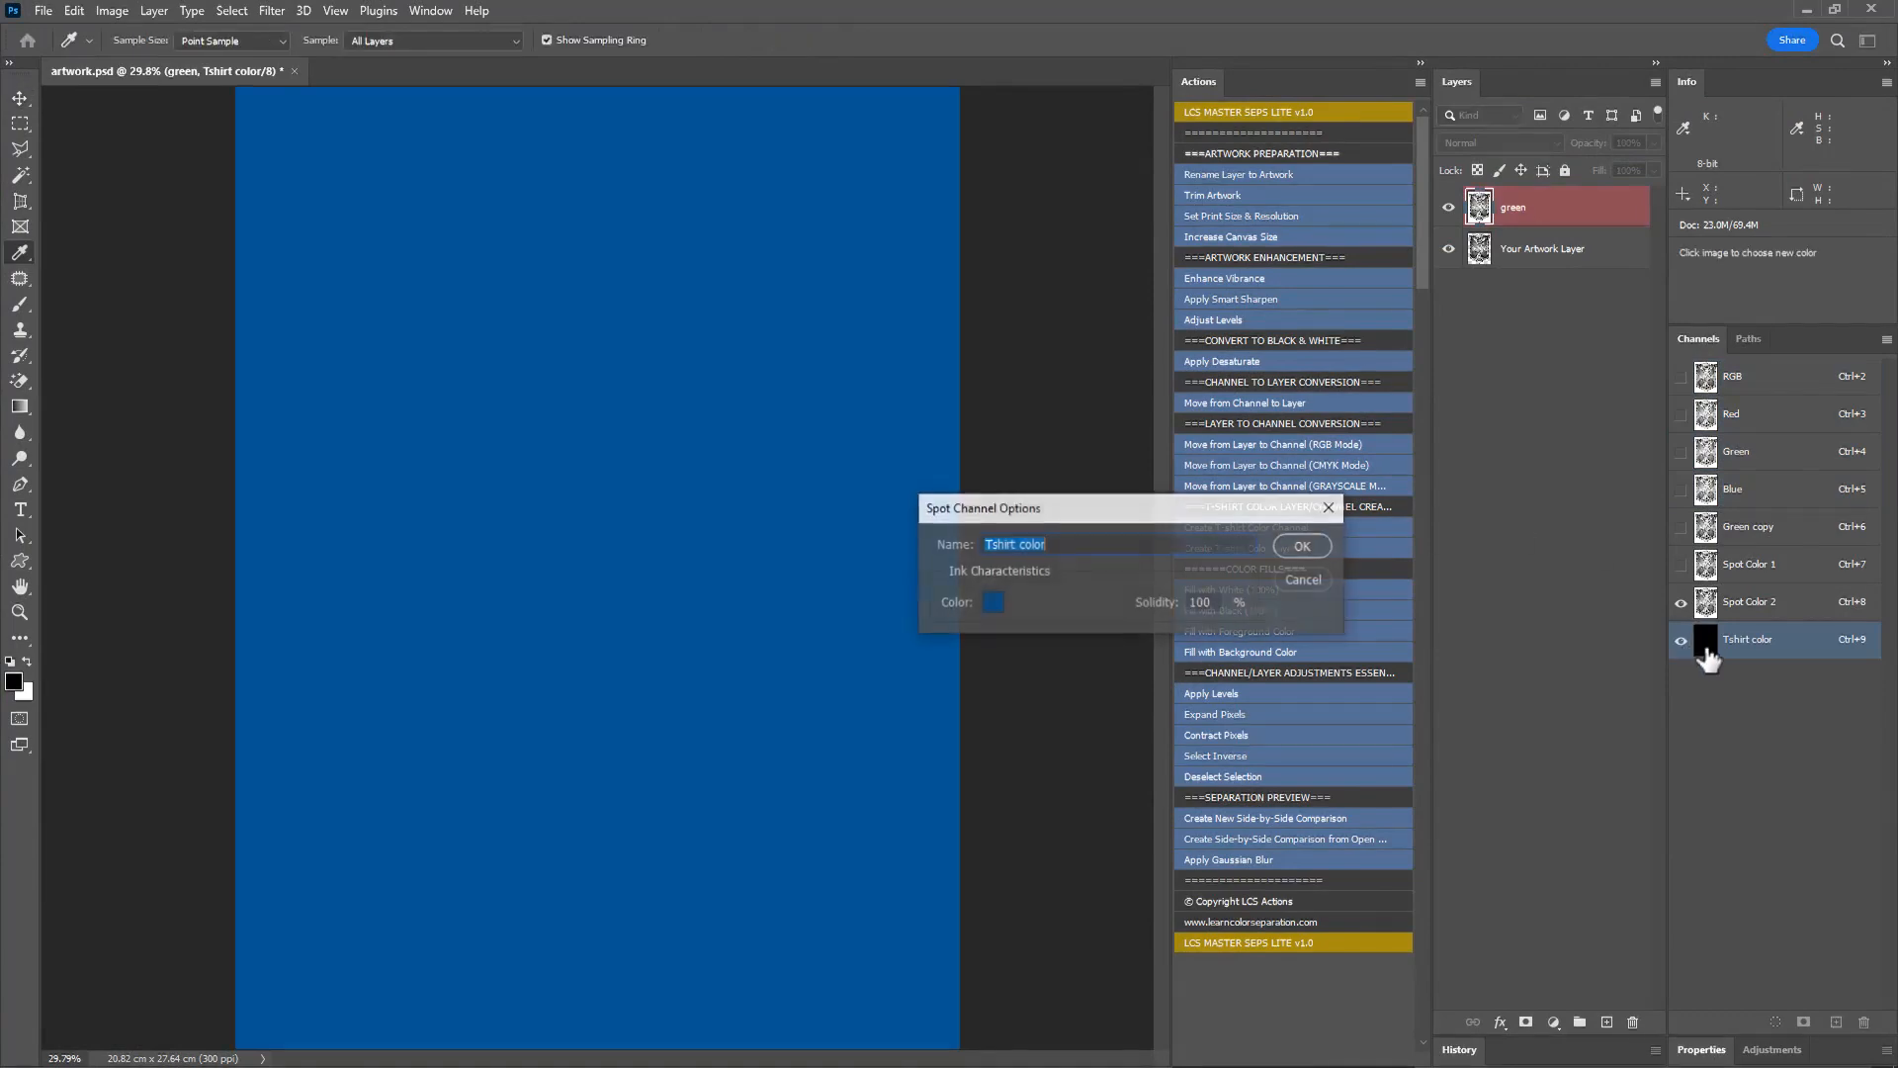
{"action": "left_click", "coordinate": [991, 603]}
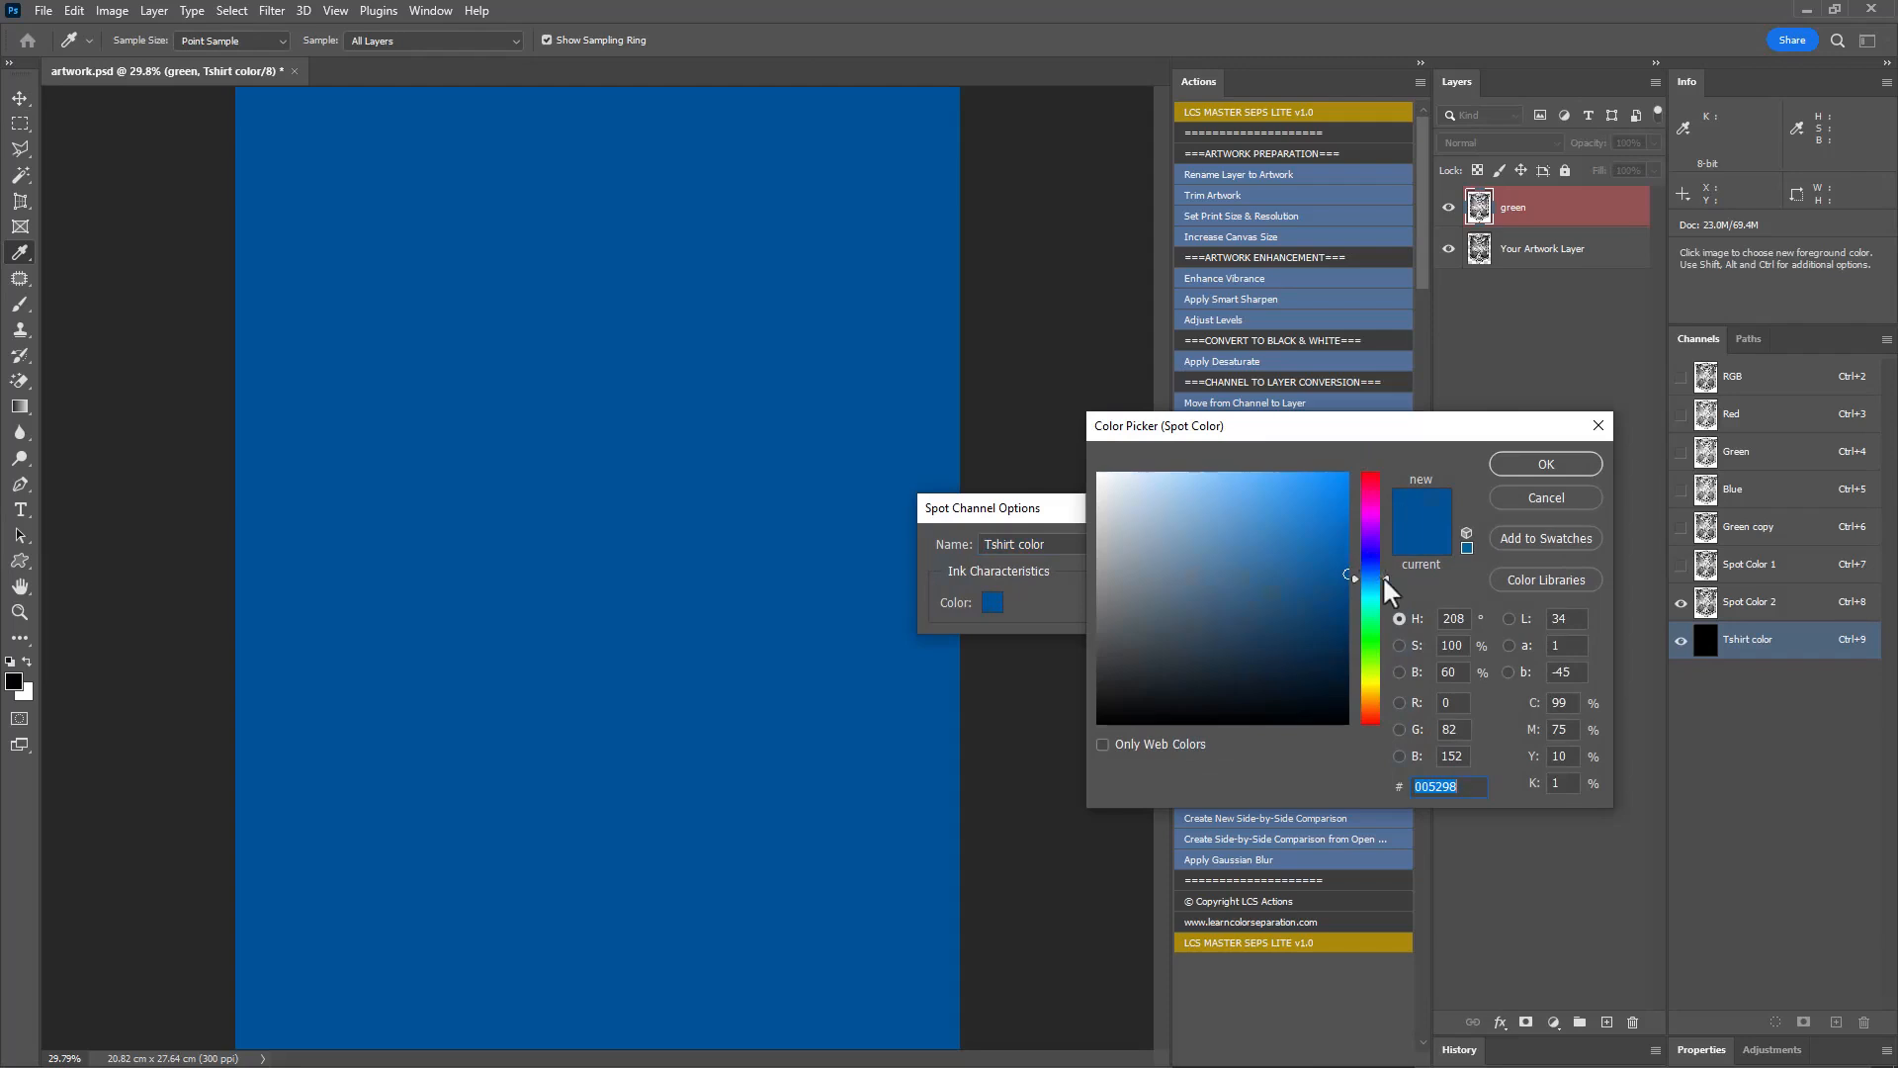
{"action": "left_click_drag", "start_coordinate": [1382, 575], "coordinate": [1384, 518]}
{"action": "left_click_drag", "start_coordinate": [1347, 605], "coordinate": [1365, 659]}
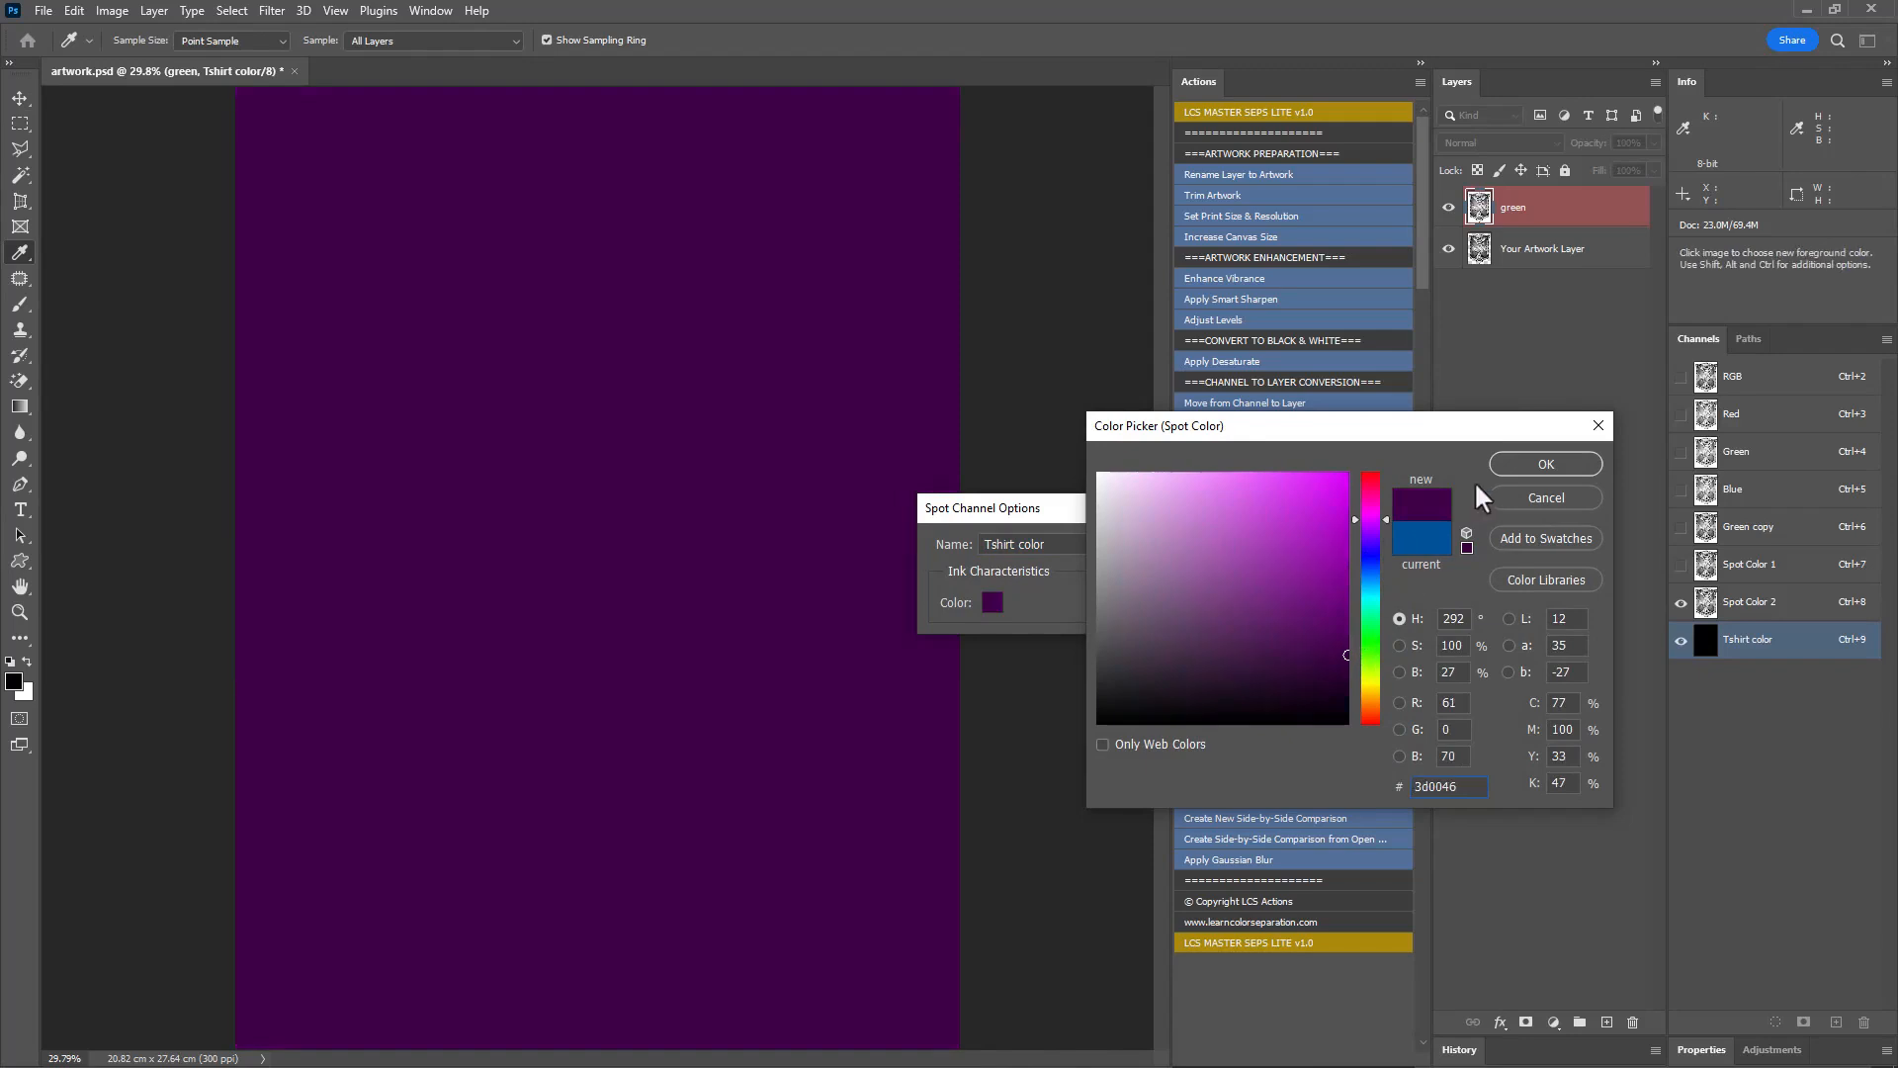
{"action": "left_click", "coordinate": [1513, 469]}
{"action": "left_click", "coordinate": [1286, 548]}
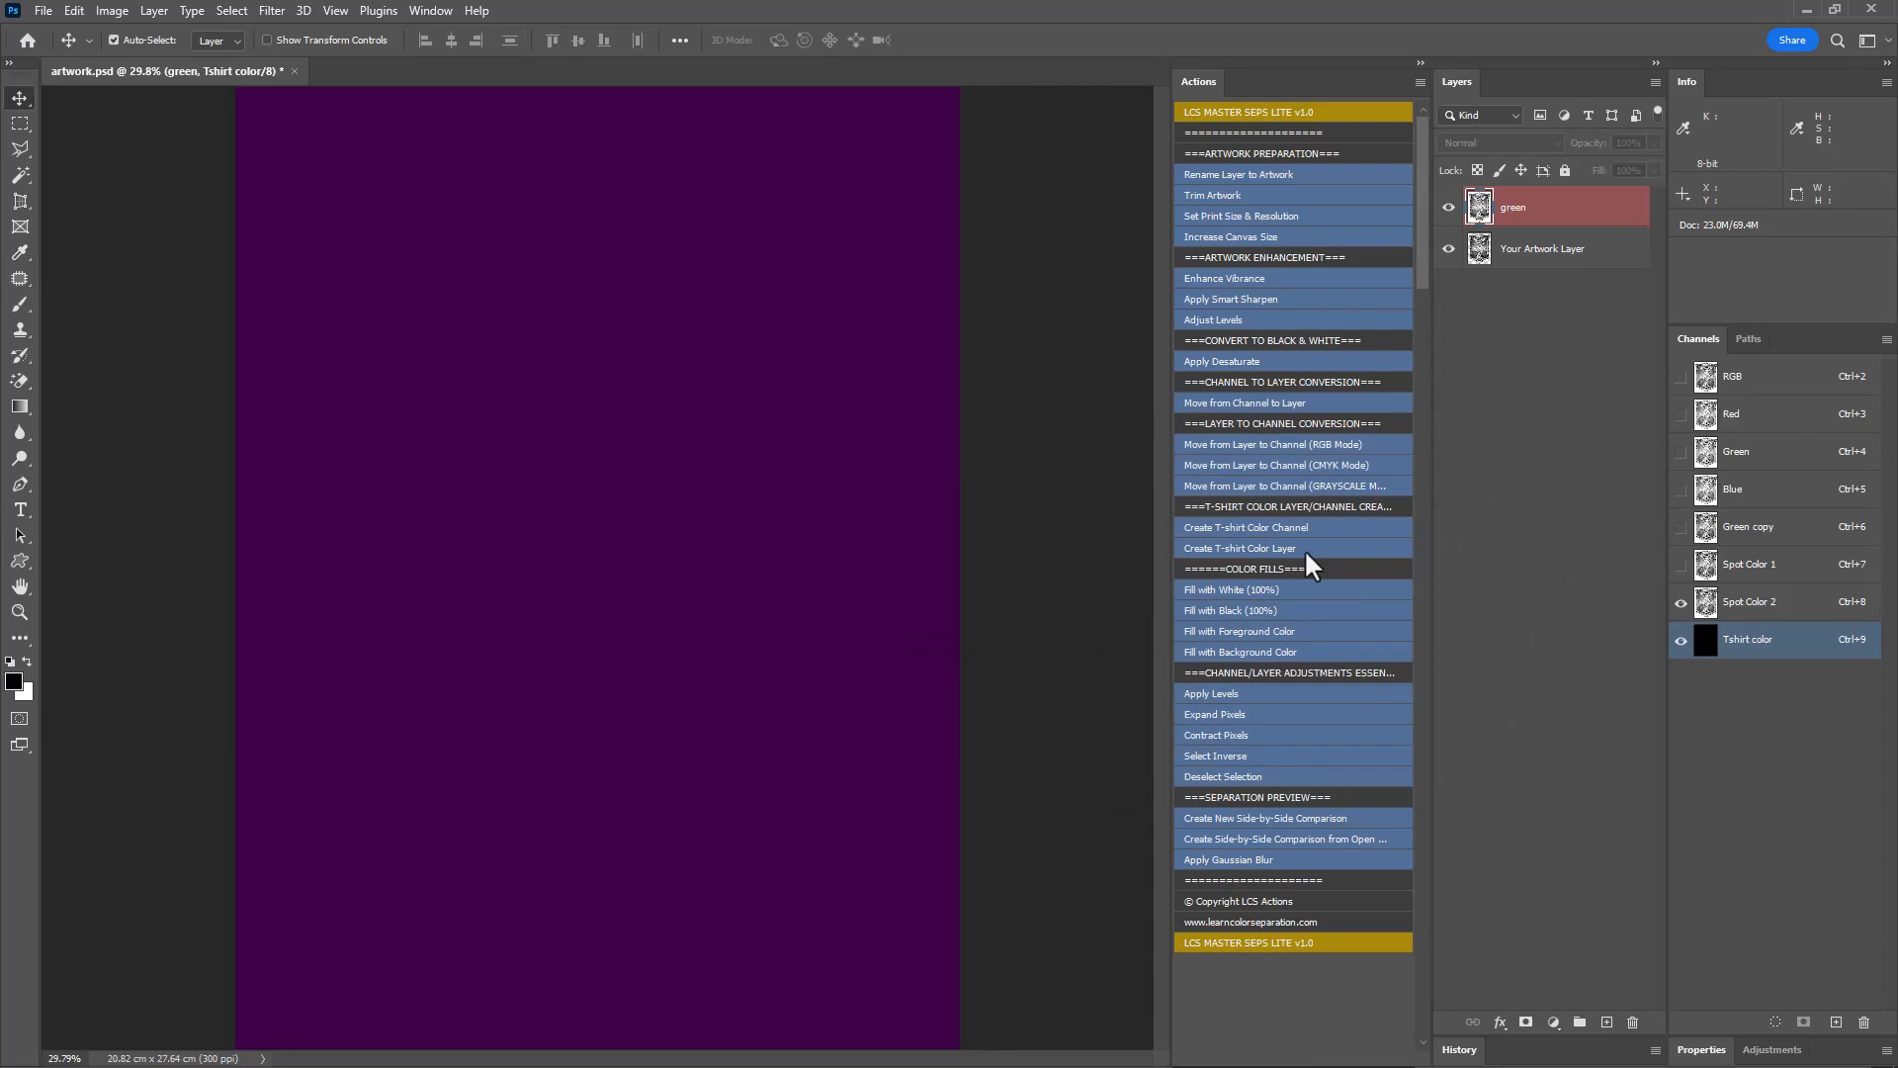
Create a T-shirt color layer and change its solid fill to dark brown 441600
{"action": "left_click", "coordinate": [1301, 543]}
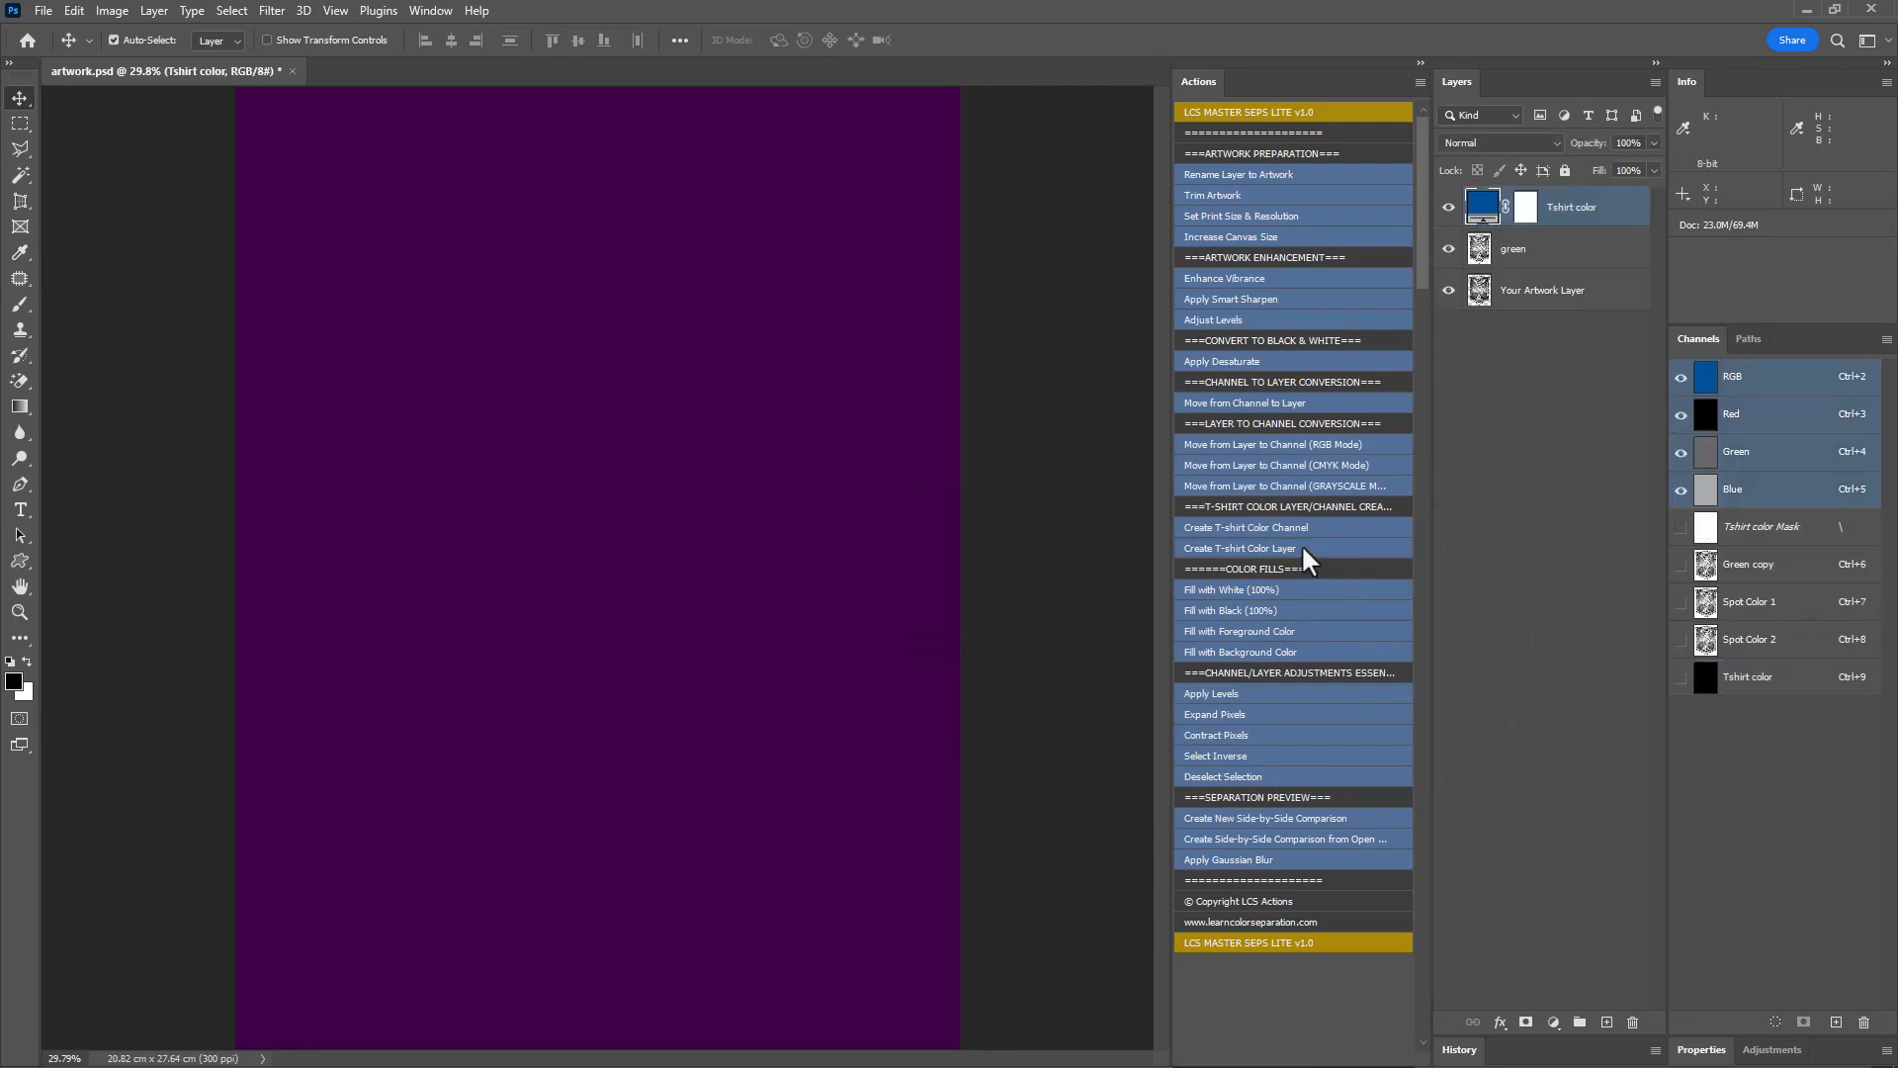
{"action": "double_click", "coordinate": [1486, 202]}
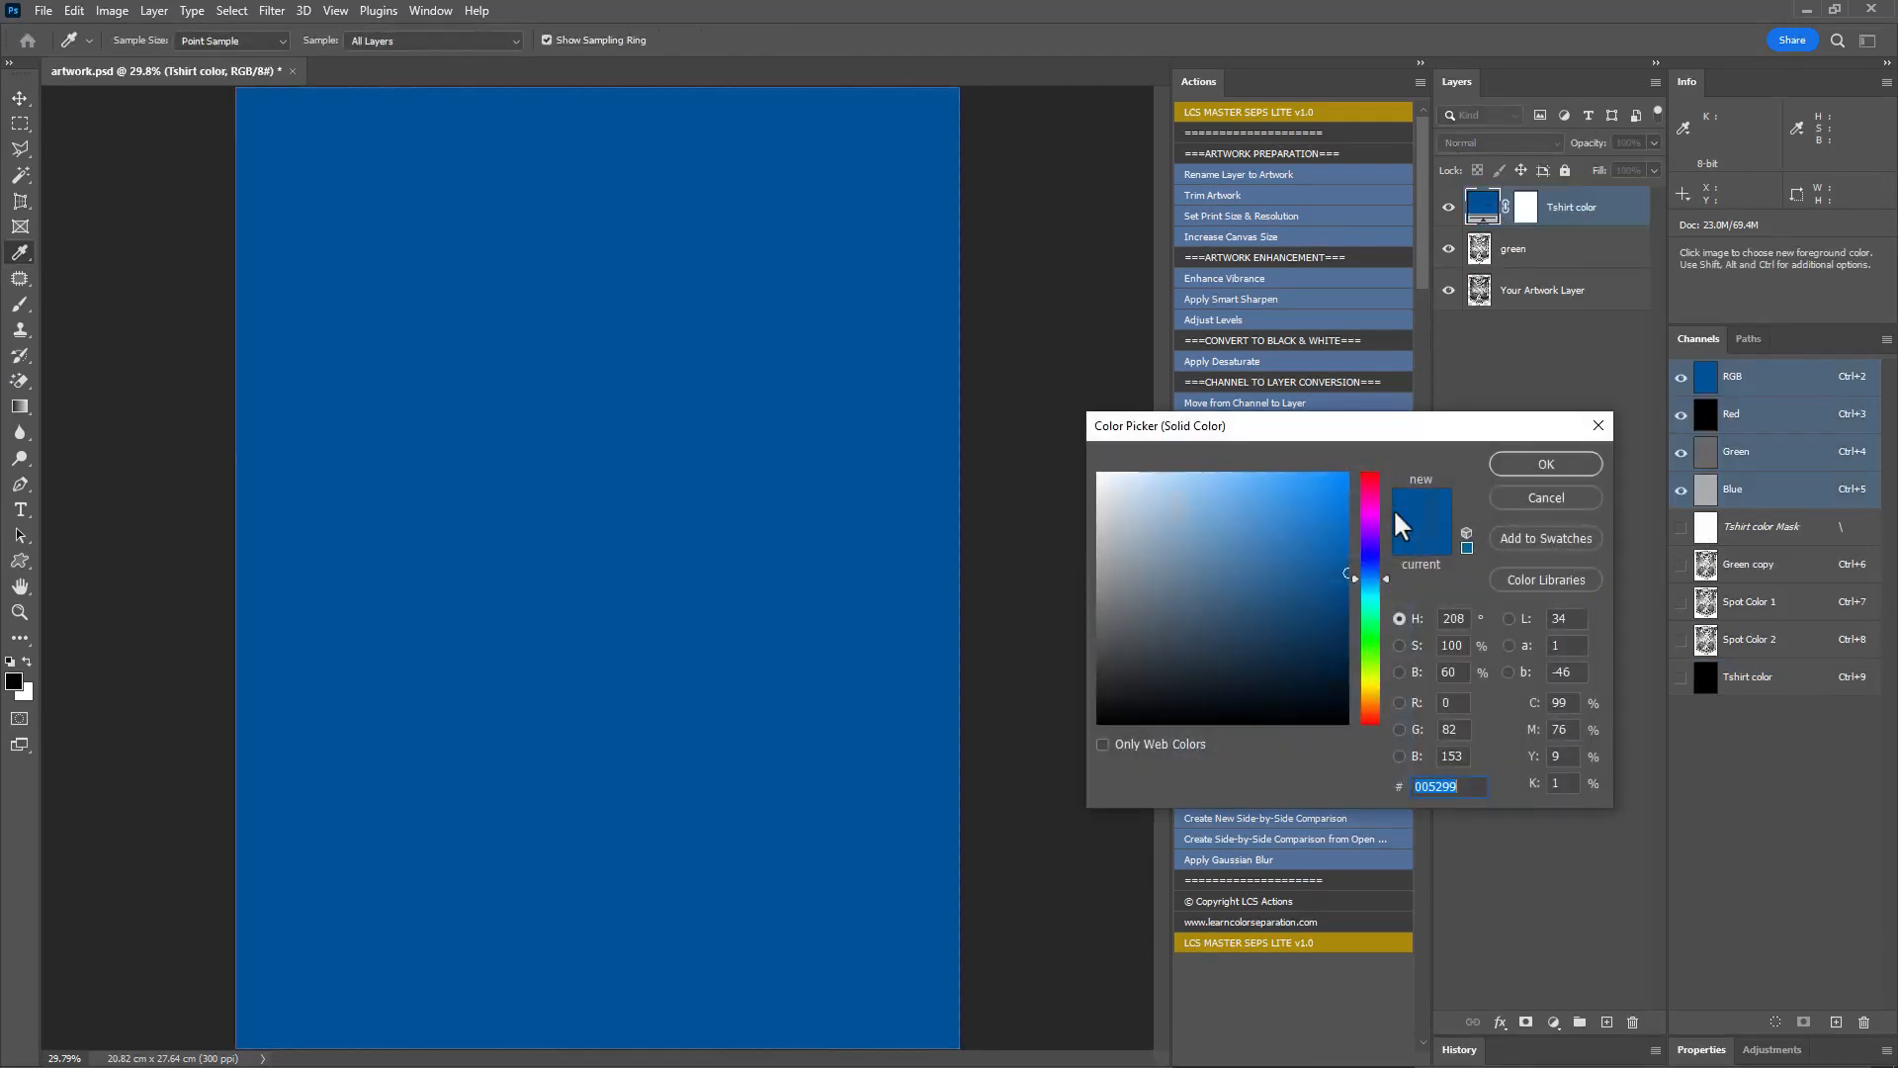
{"action": "left_click_drag", "start_coordinate": [1386, 571], "coordinate": [1383, 710]}
{"action": "left_click_drag", "start_coordinate": [1344, 692], "coordinate": [1347, 661]}
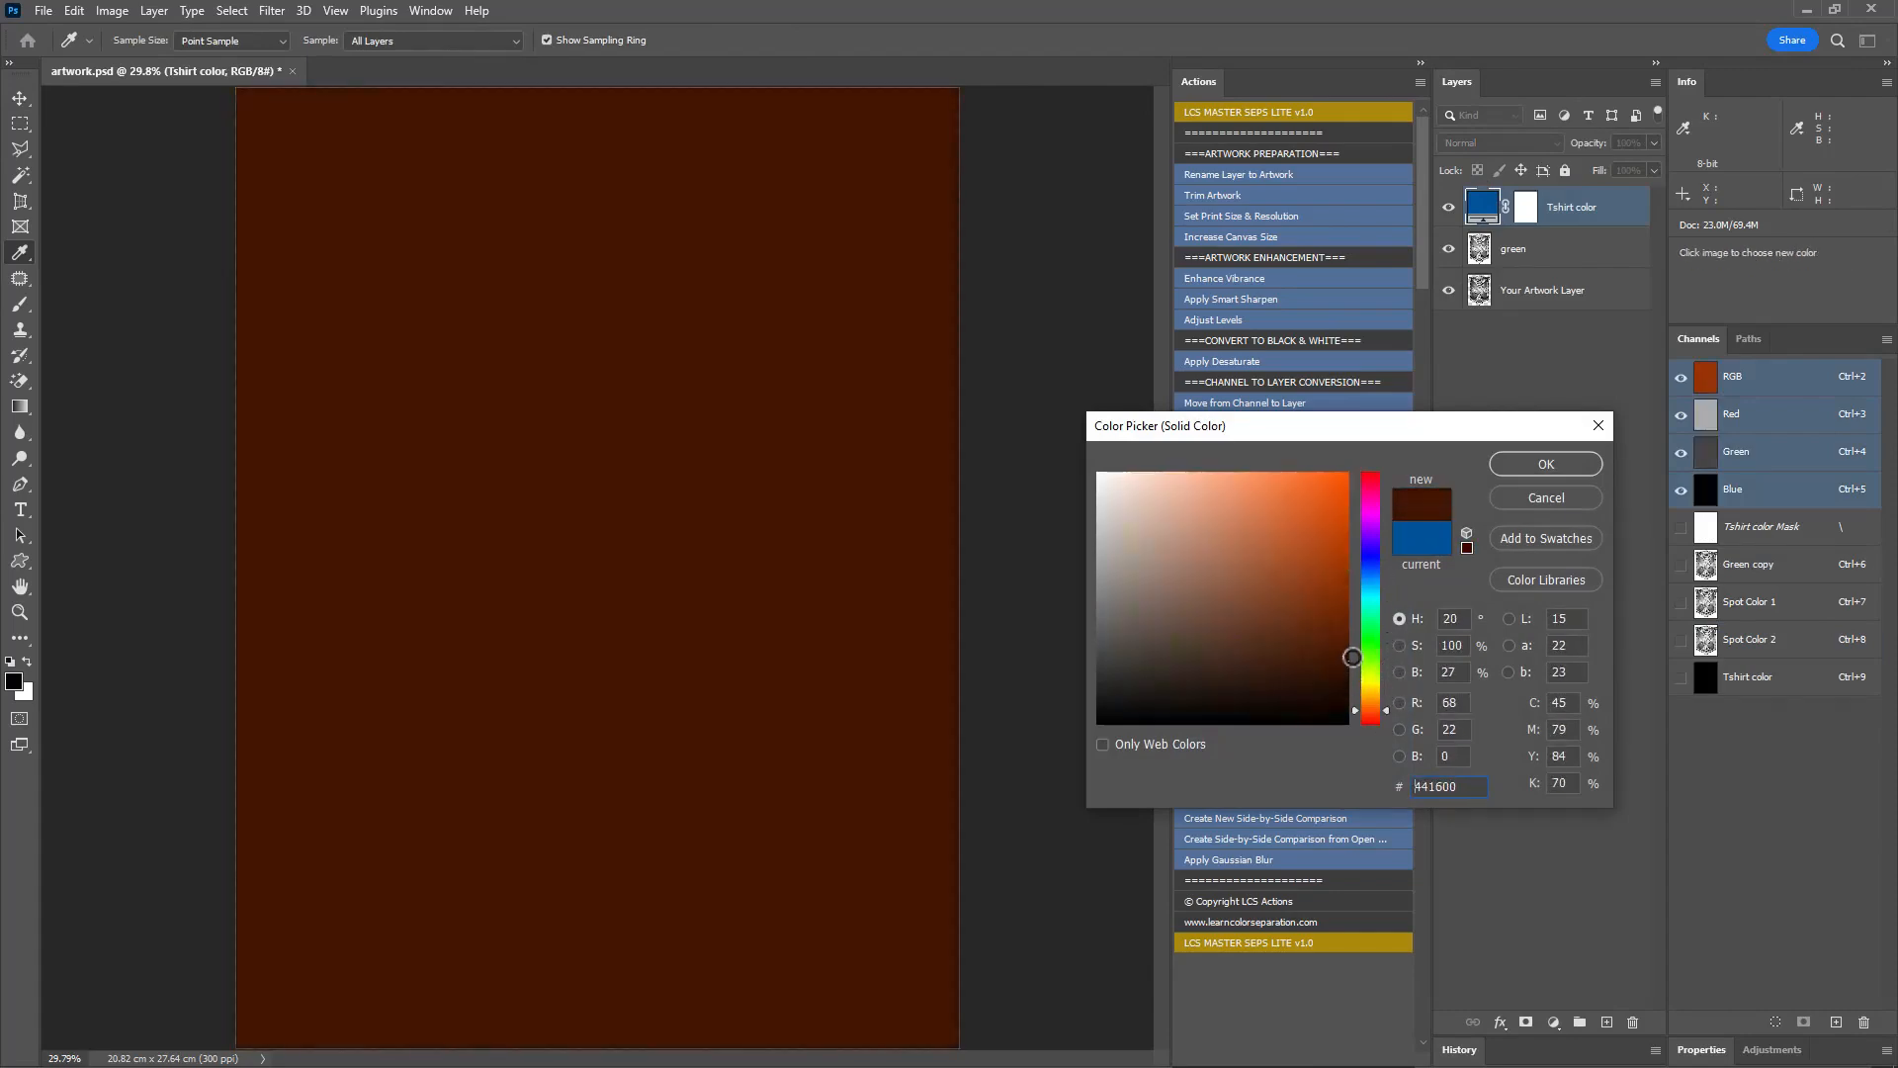
{"action": "left_click", "coordinate": [1546, 465]}
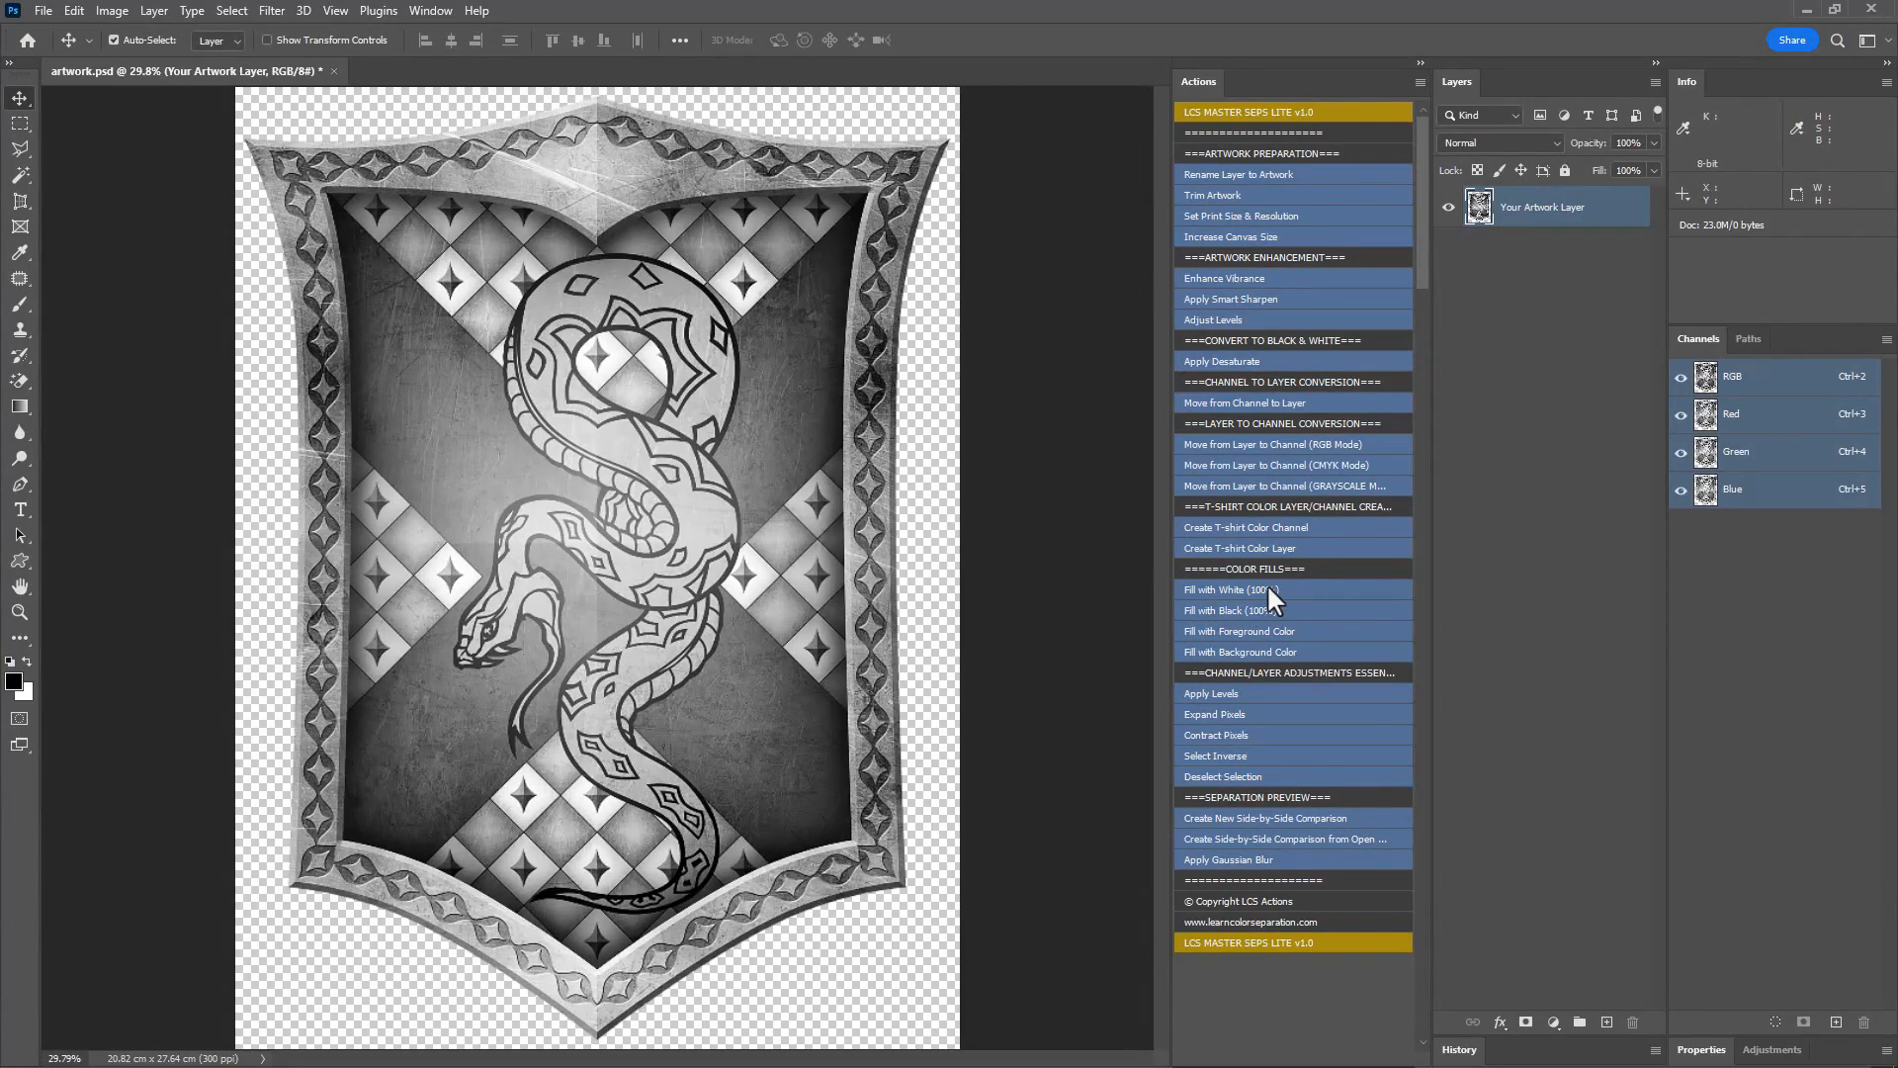
Load the outline of Your Artwork Layer as a selection and fill it with 100% white, followed by 100% black
{"action": "left_click", "coordinate": [1480, 210], "text": "ctrl"}
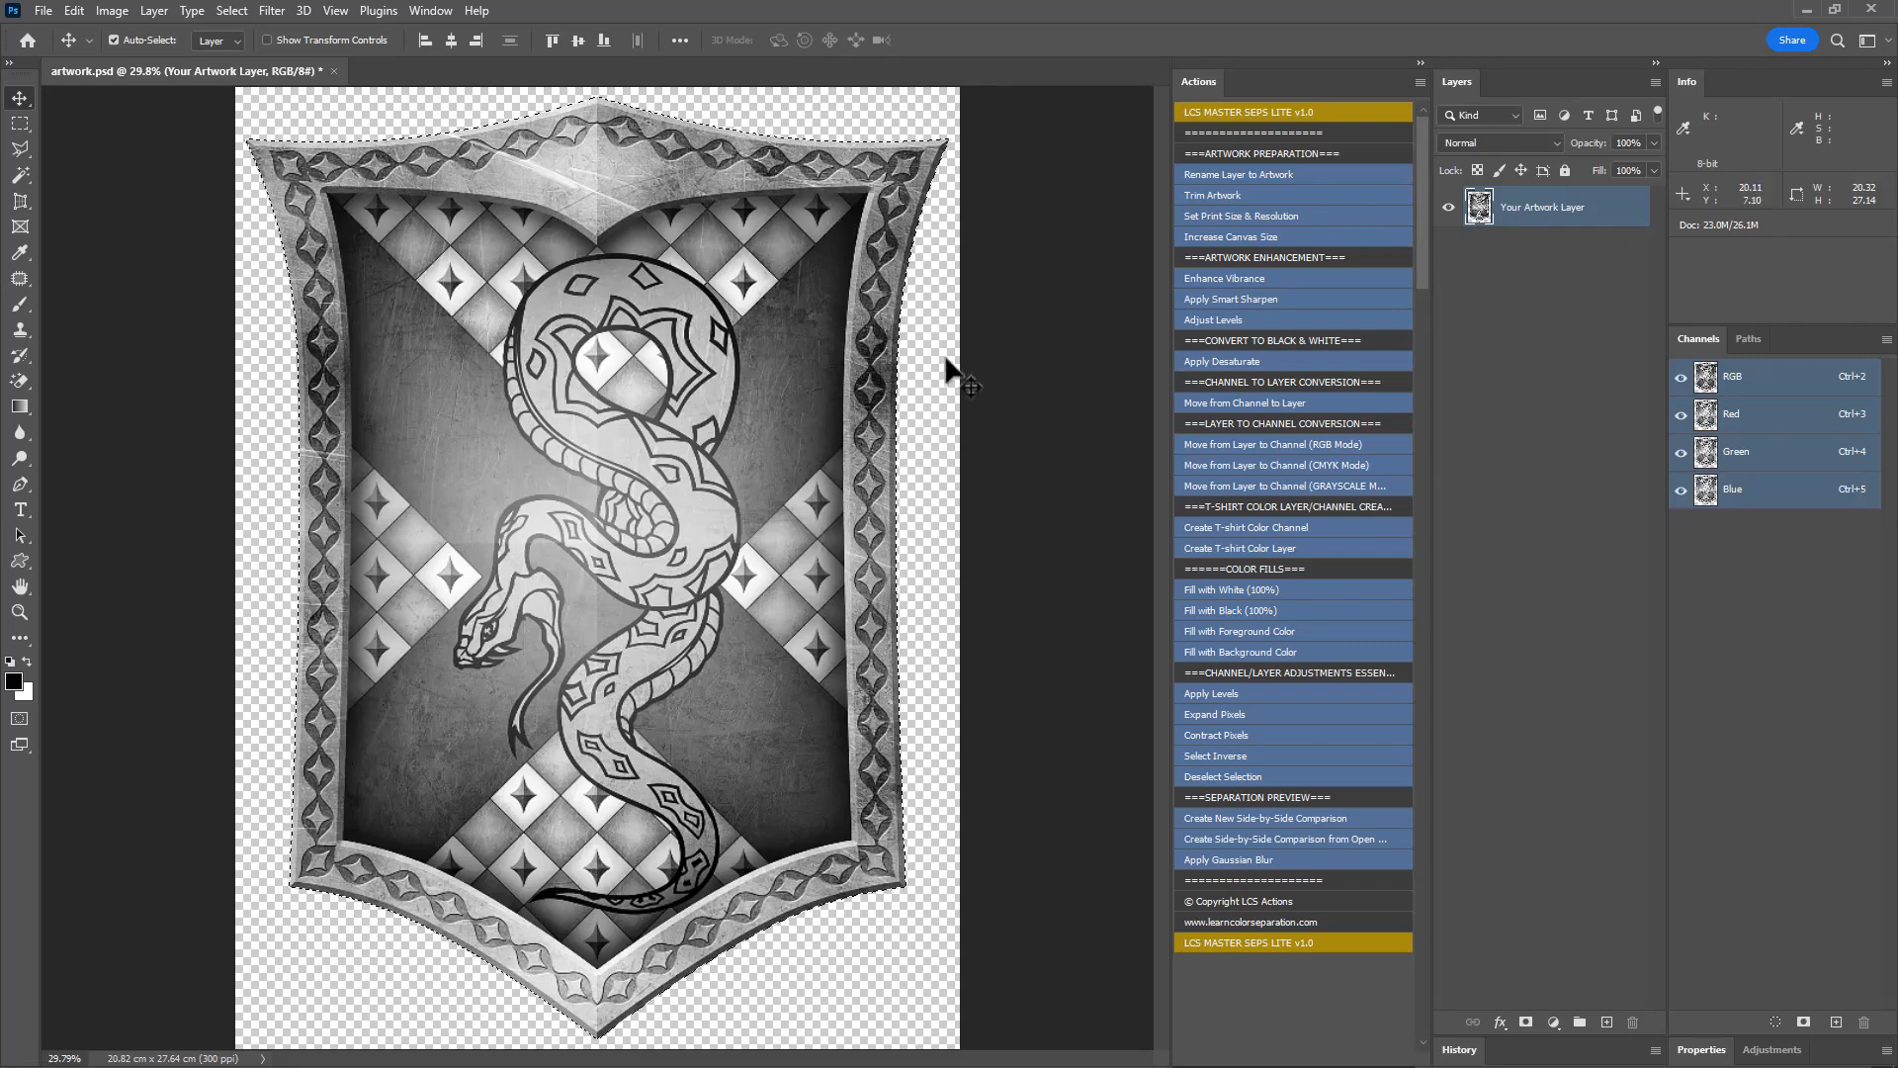
{"action": "left_click", "coordinate": [1300, 588]}
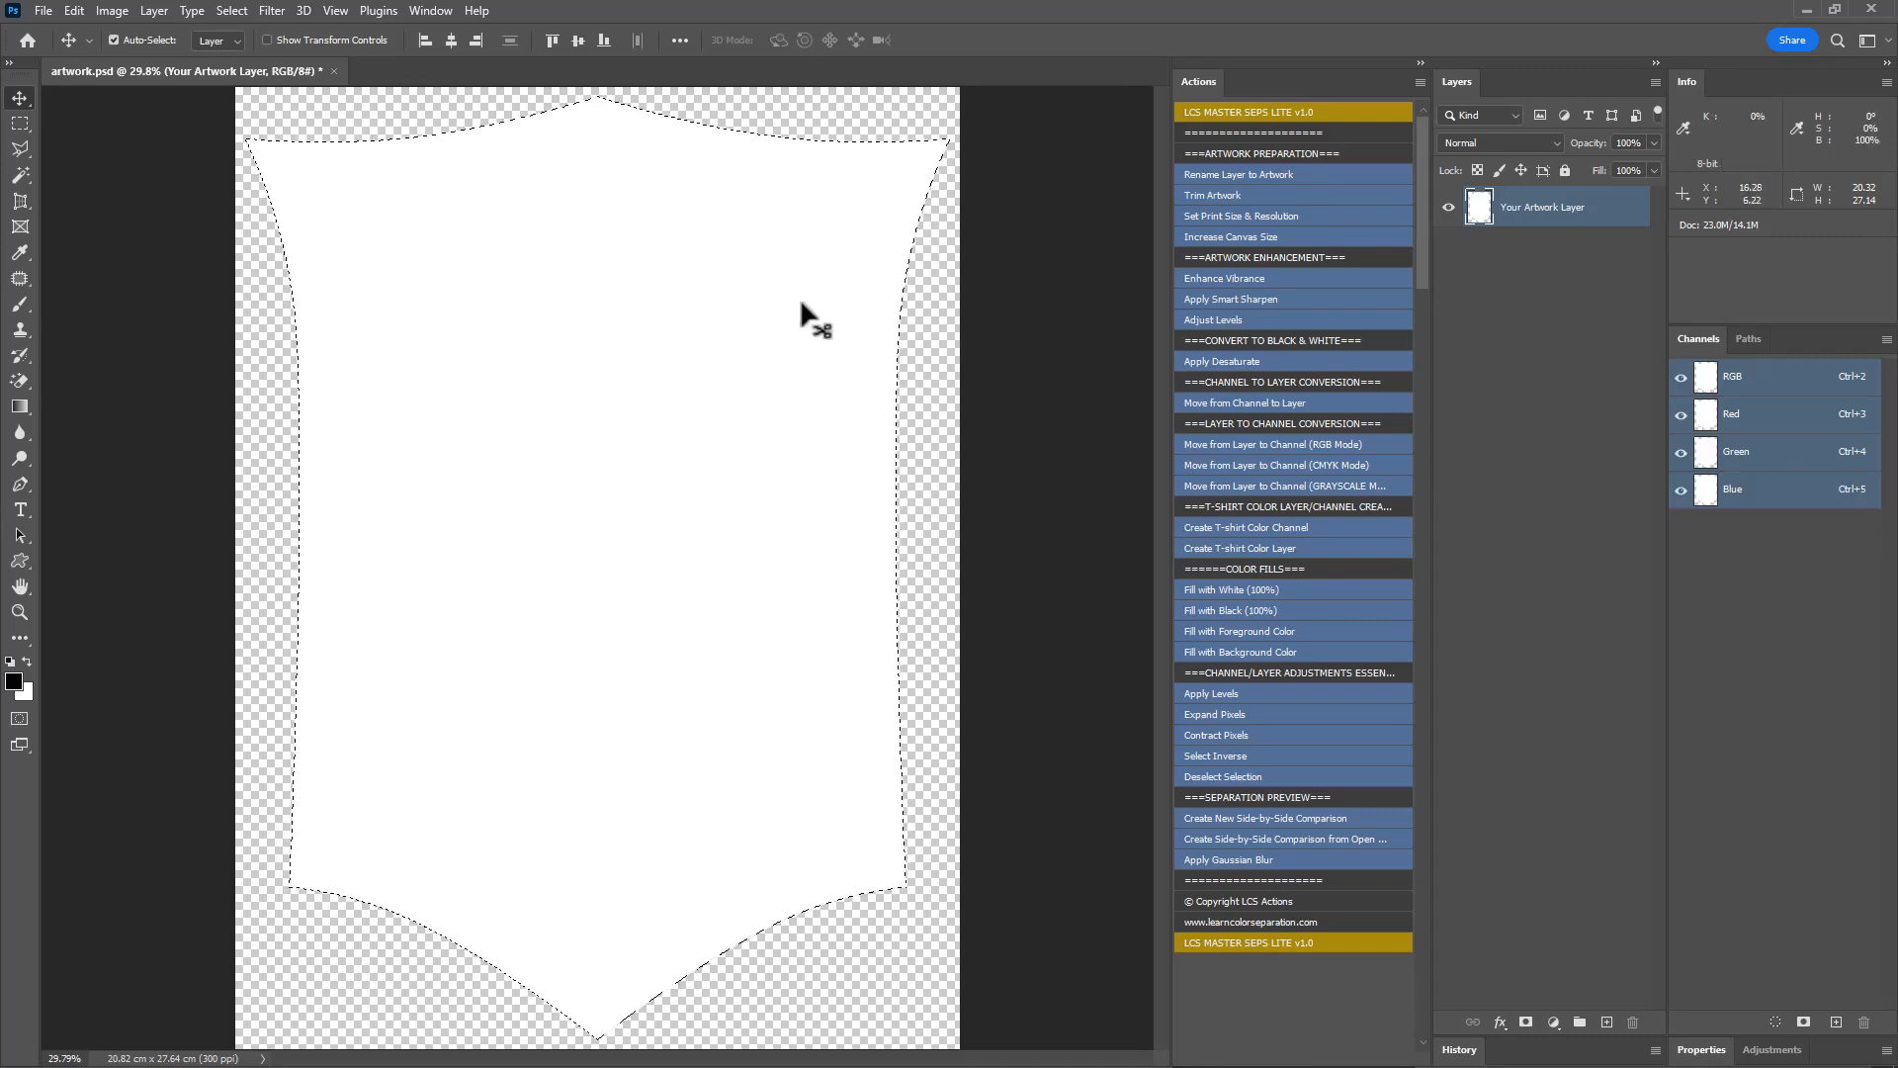
{"action": "left_click", "coordinate": [1252, 609]}
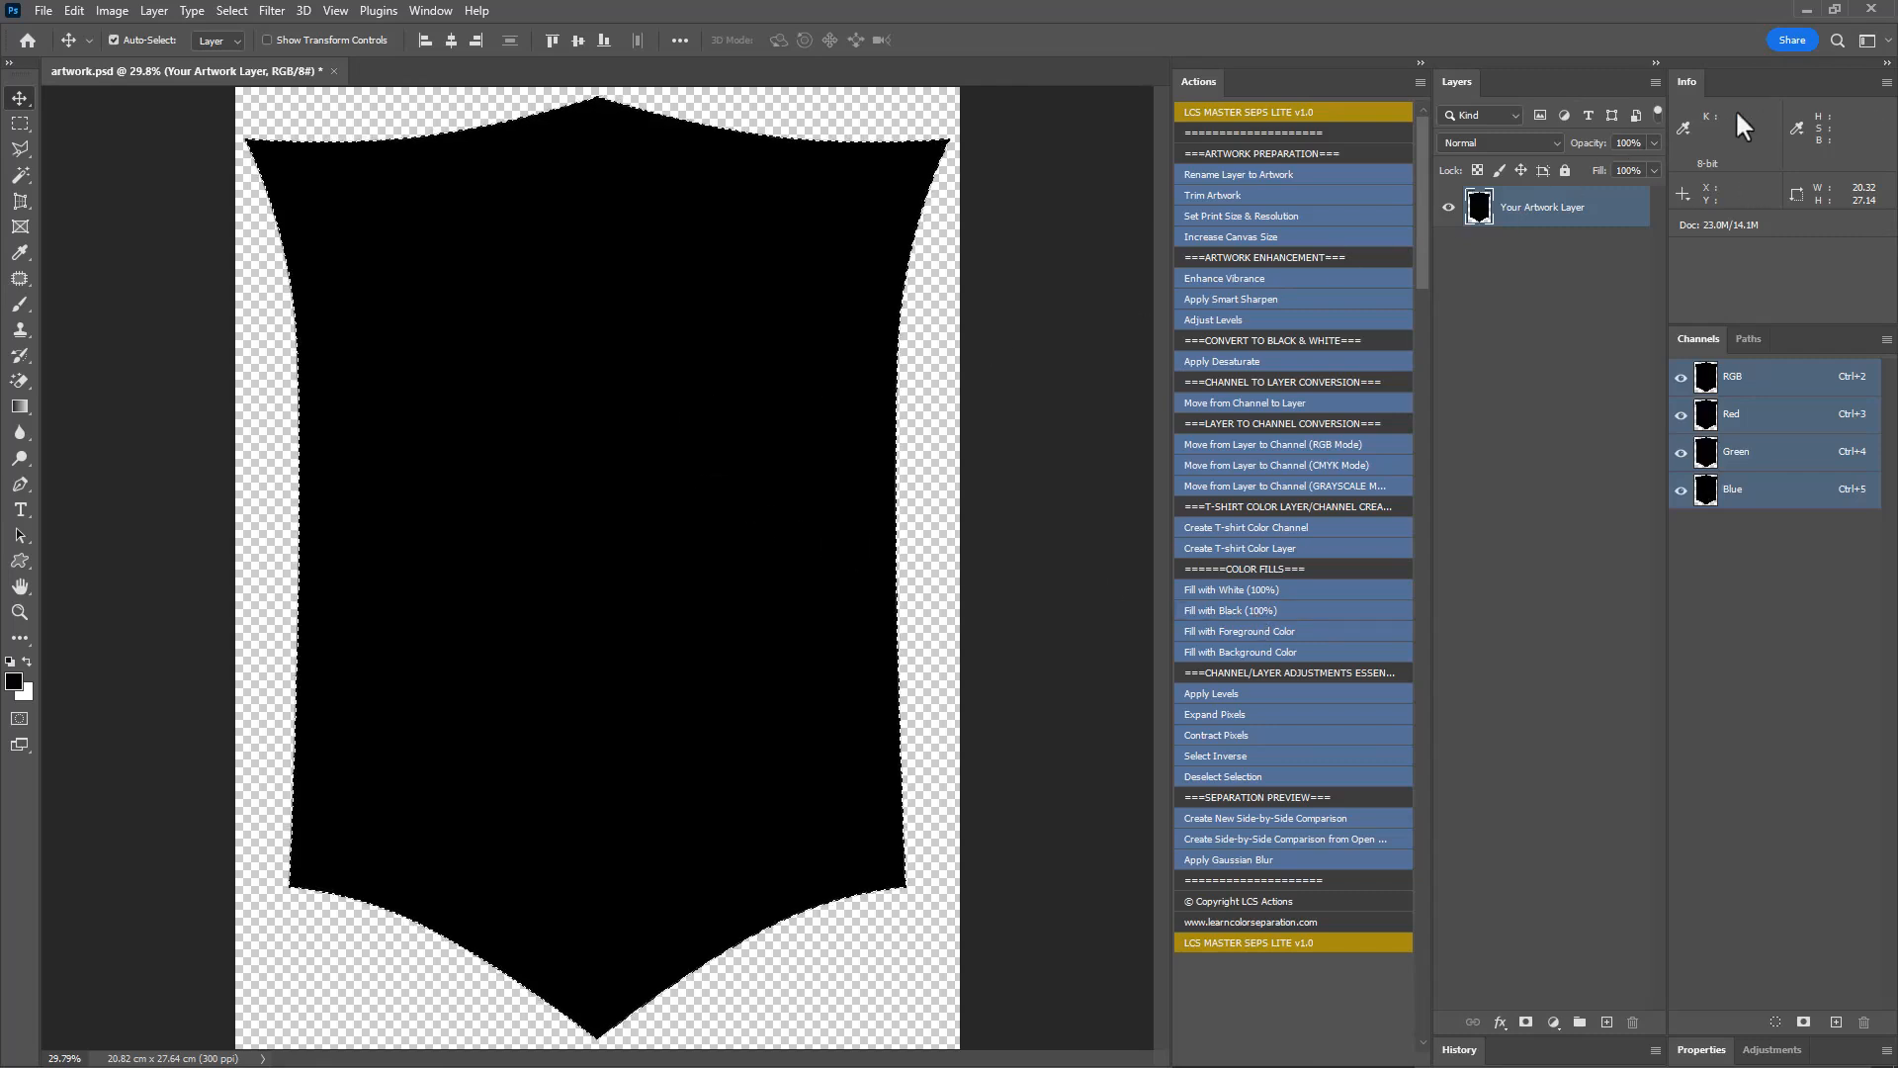
Set the background color to light red ff5a5a by swapping it from the foreground, and choose light cyan as the foreground color
{"action": "left_click", "coordinate": [14, 683]}
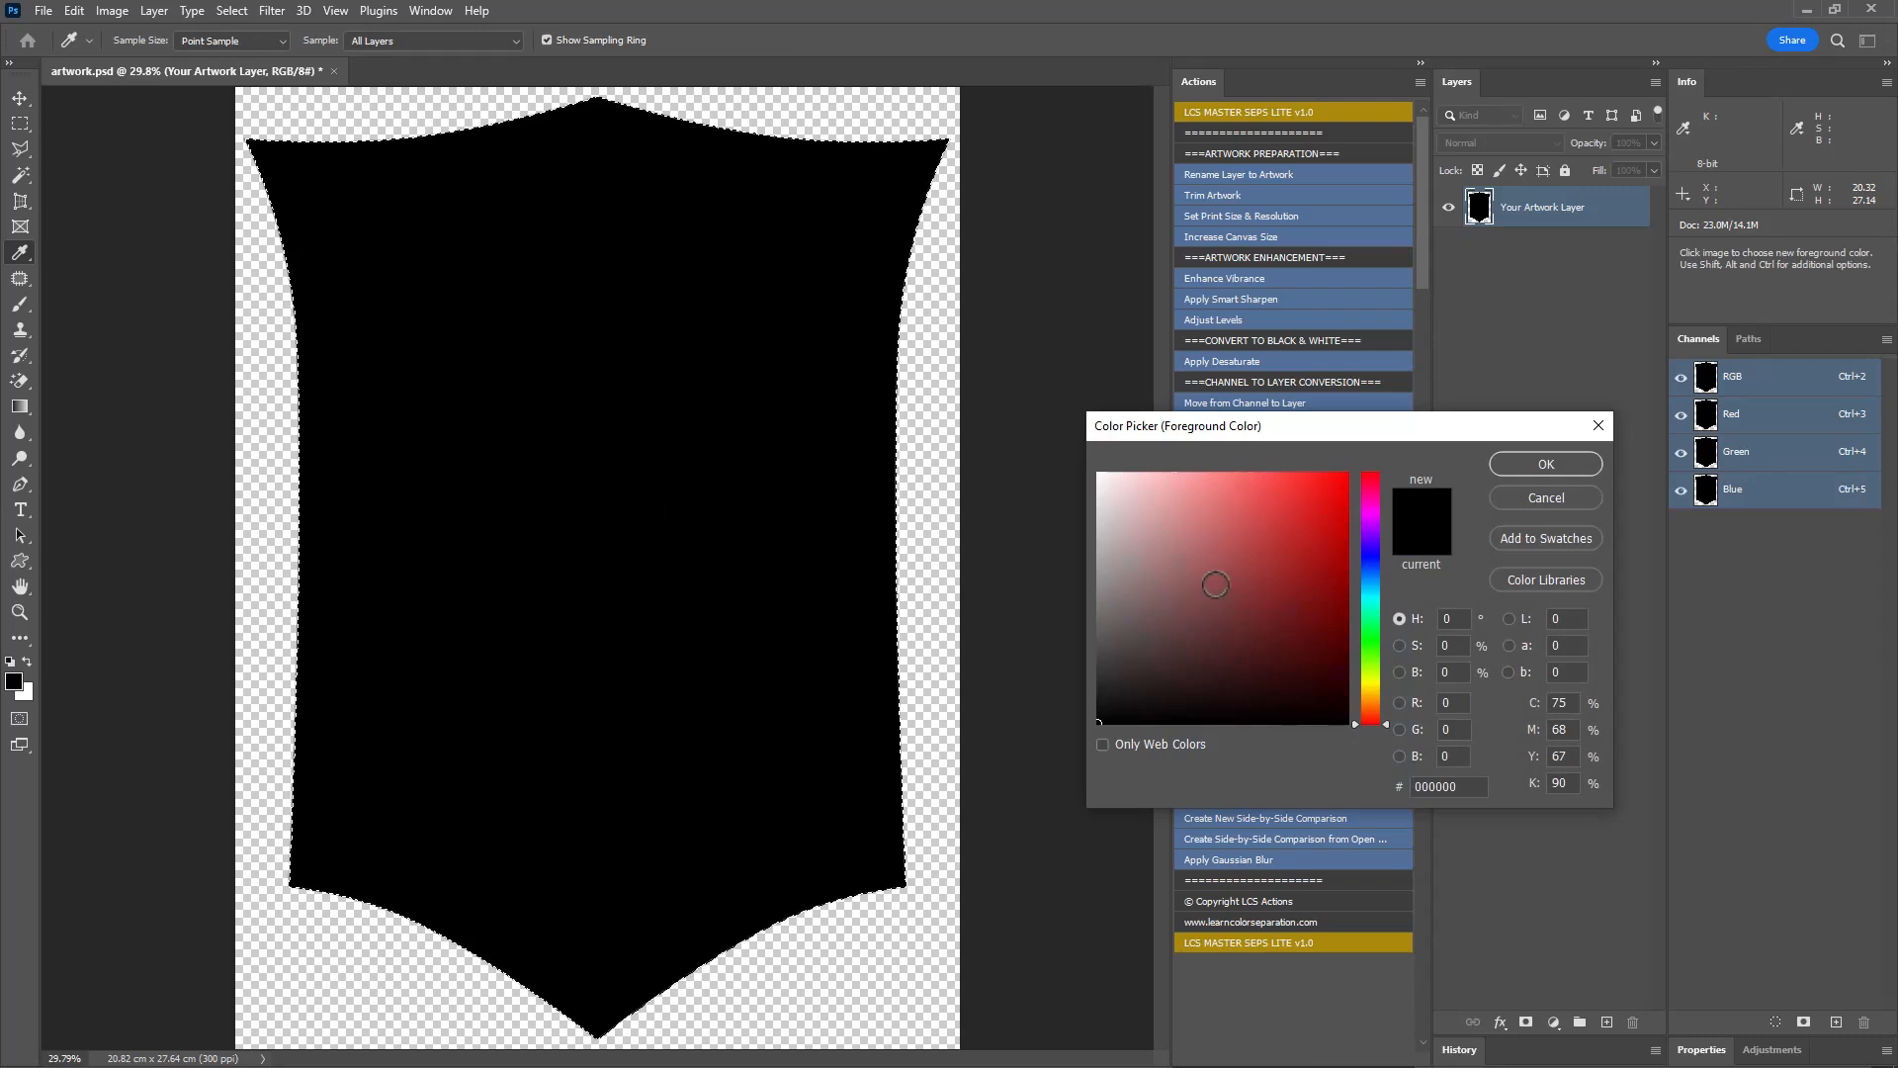
{"action": "left_click_drag", "start_coordinate": [1231, 568], "coordinate": [1260, 438]}
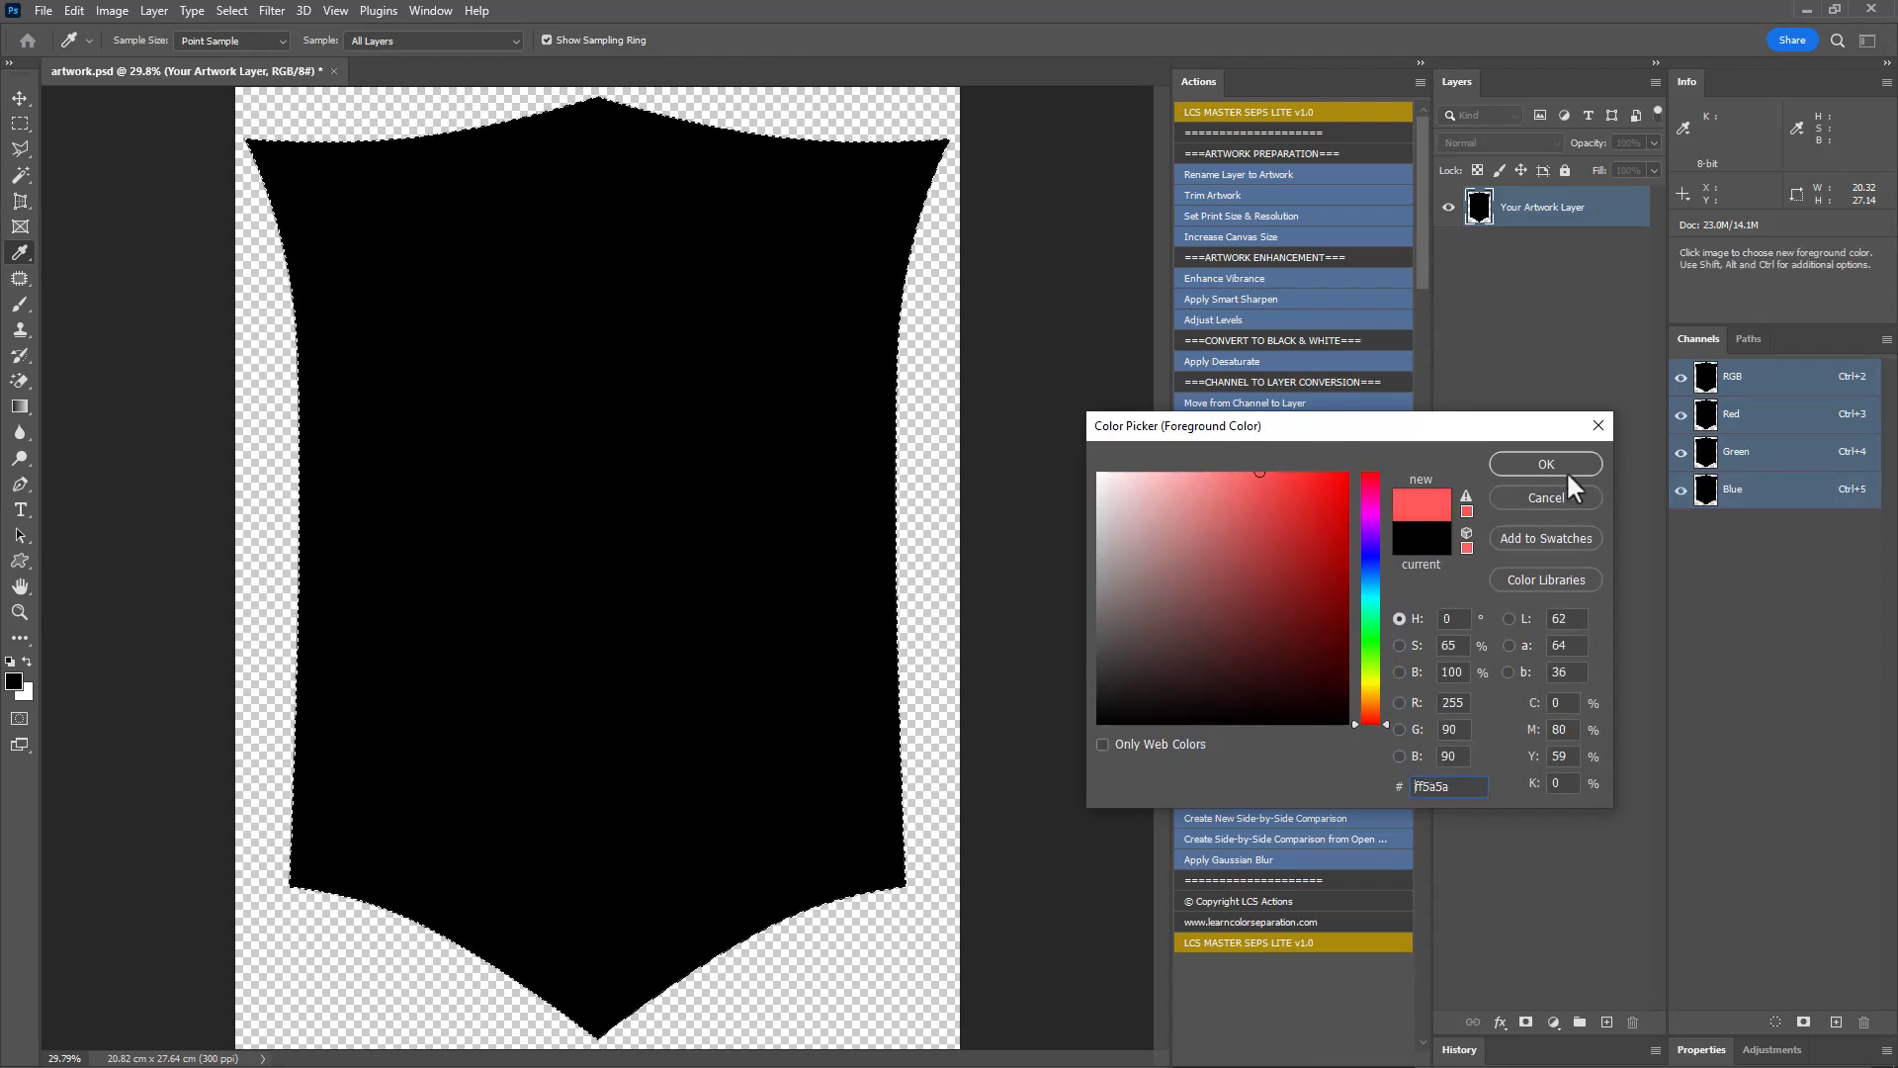
{"action": "left_click", "coordinate": [1562, 467]}
{"action": "left_click", "coordinate": [26, 660]}
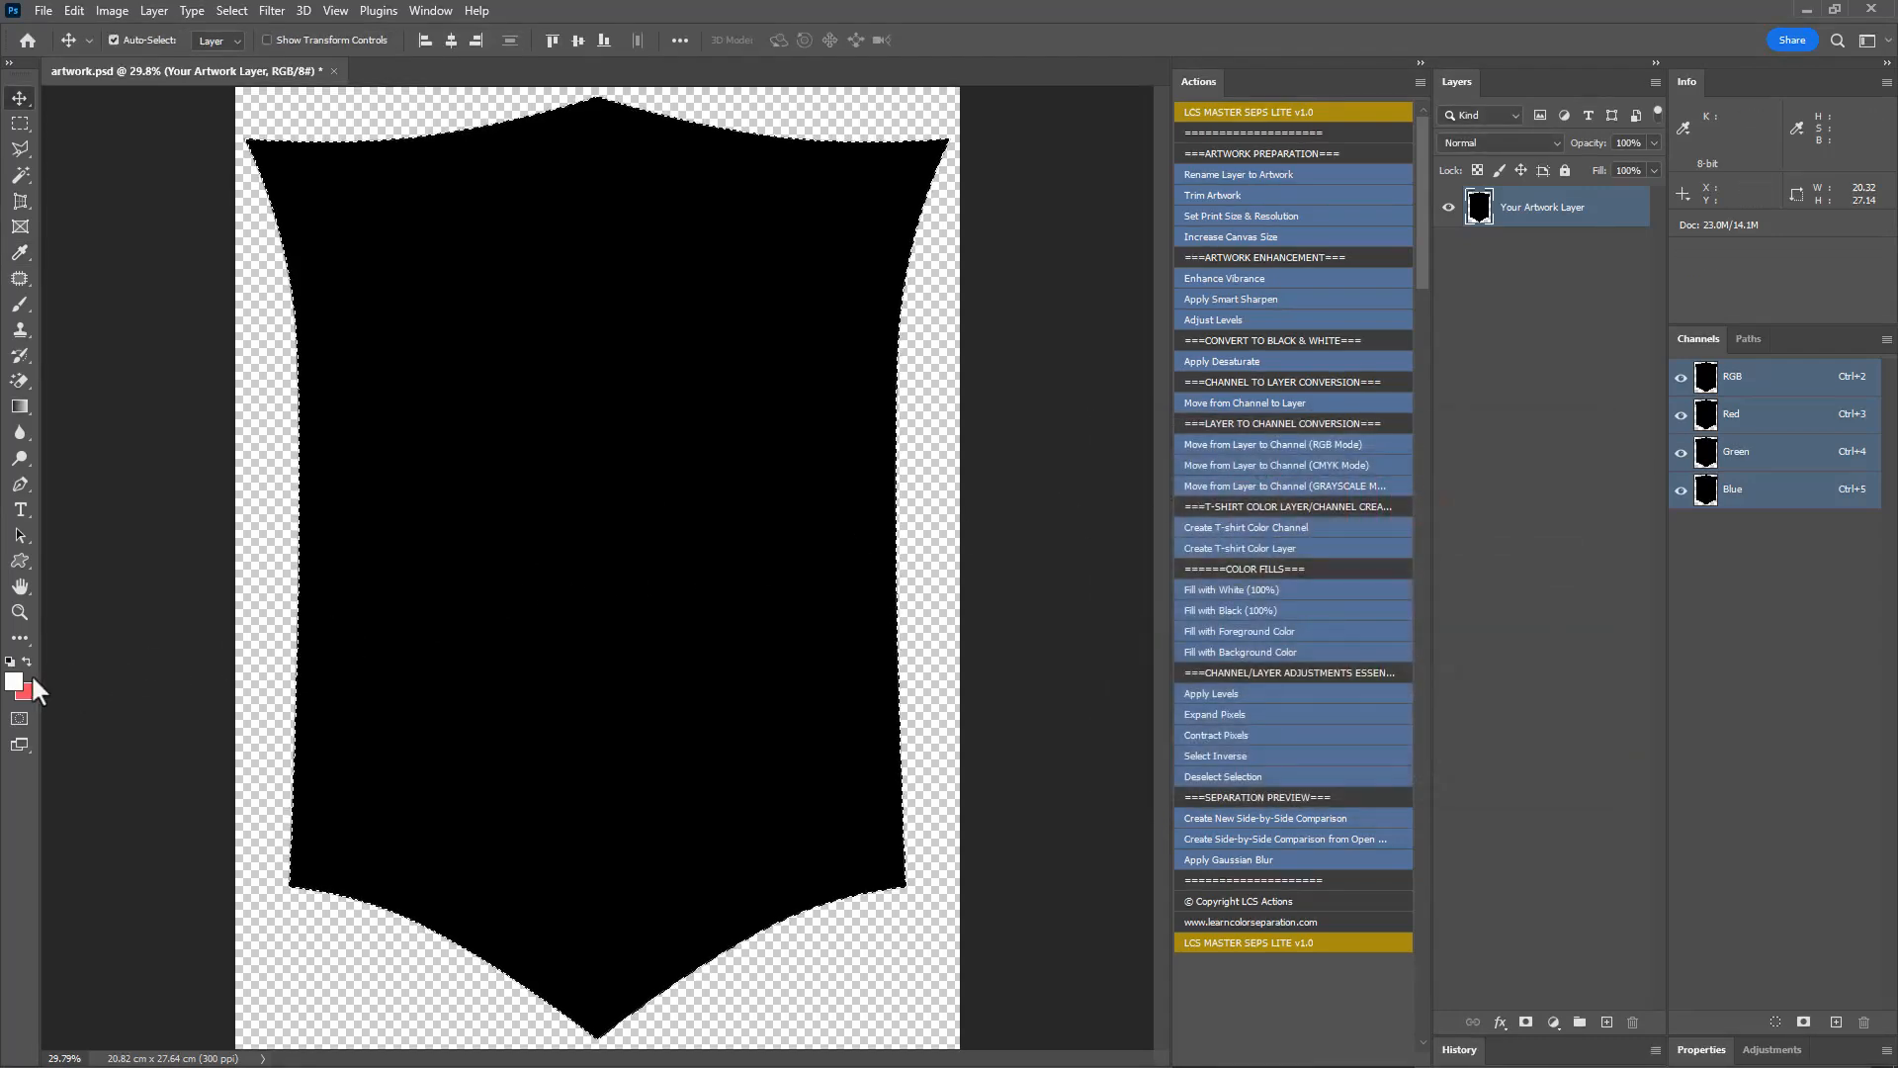
{"action": "left_click", "coordinate": [14, 682]}
{"action": "left_click", "coordinate": [1272, 473]}
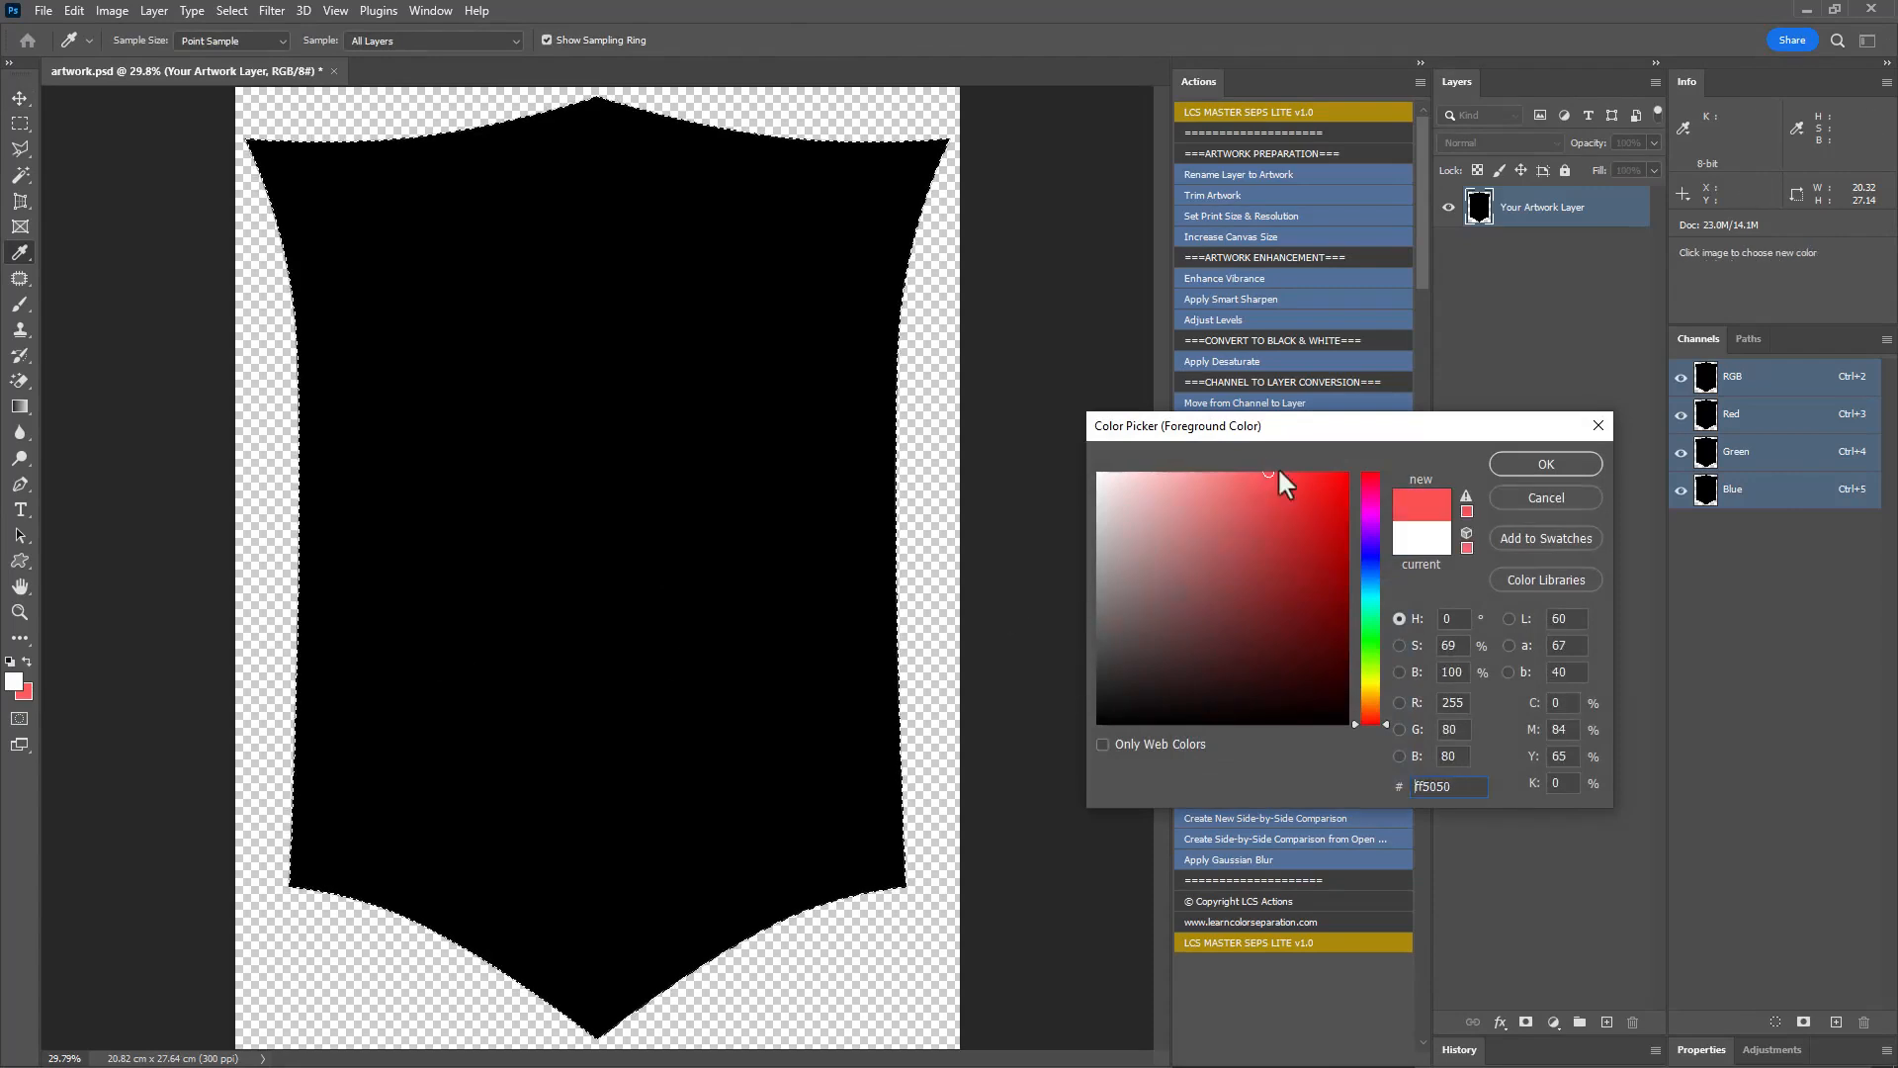
{"action": "left_click_drag", "start_coordinate": [1385, 722], "coordinate": [1384, 599]}
{"action": "left_click", "coordinate": [1527, 467]}
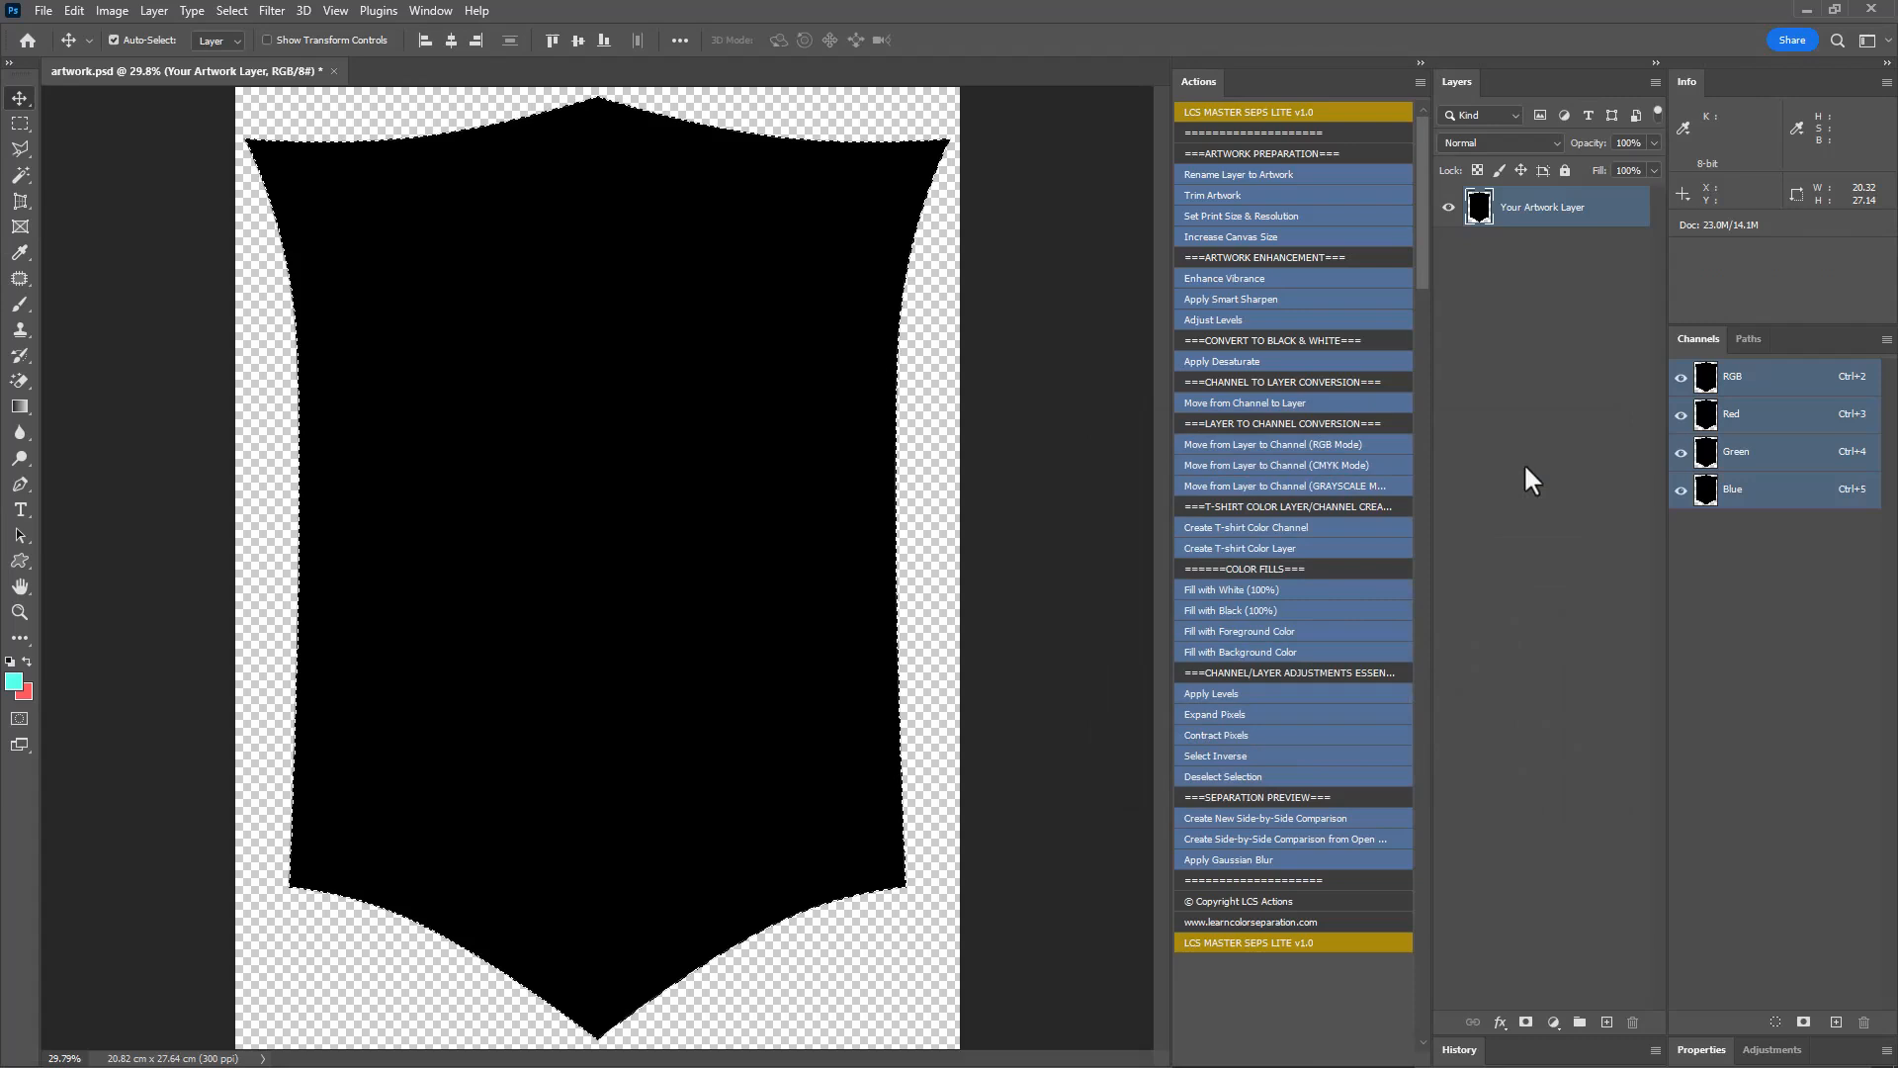
Fill the selected artwork shape with the foreground color, followed by the background color
{"action": "left_click", "coordinate": [1262, 631]}
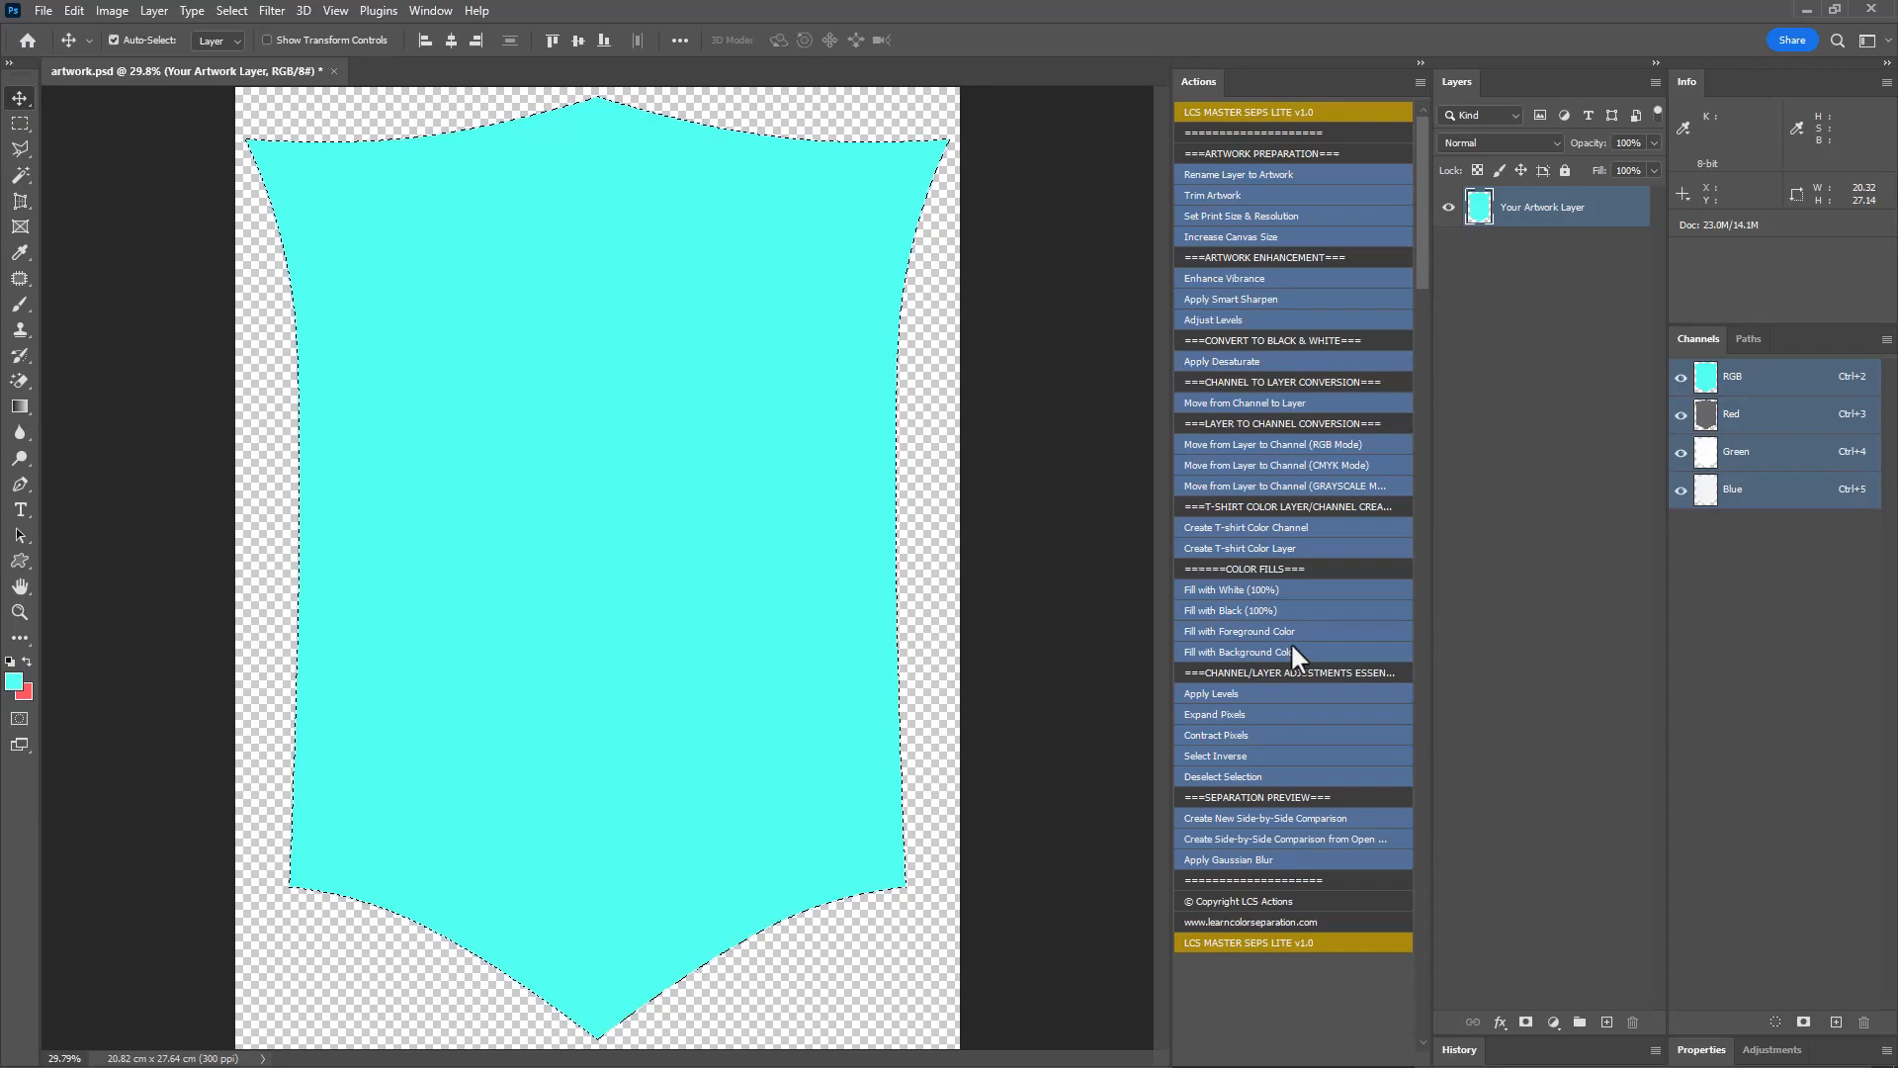
{"action": "left_click", "coordinate": [1291, 644]}
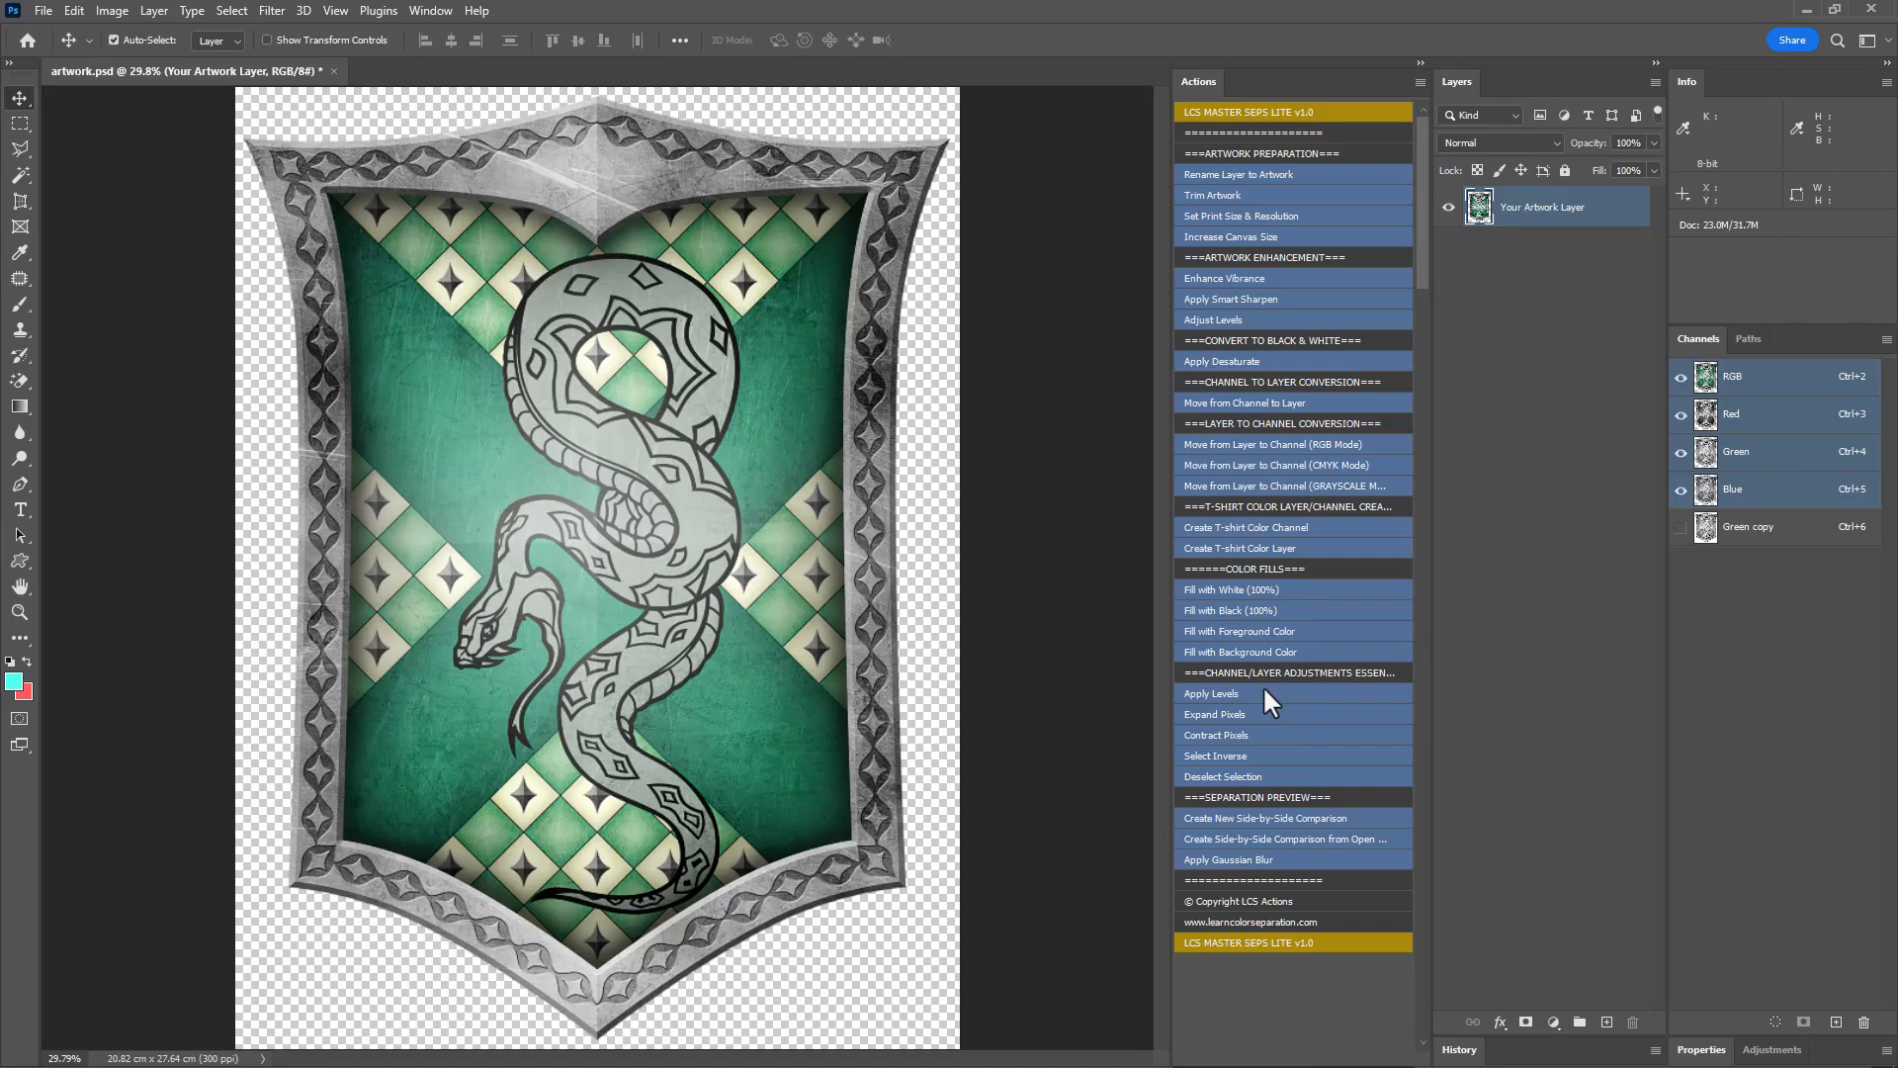
Apply Levels to the Green copy channel with the white input at 229 and the black input slightly raised
{"action": "left_click", "coordinate": [1785, 532]}
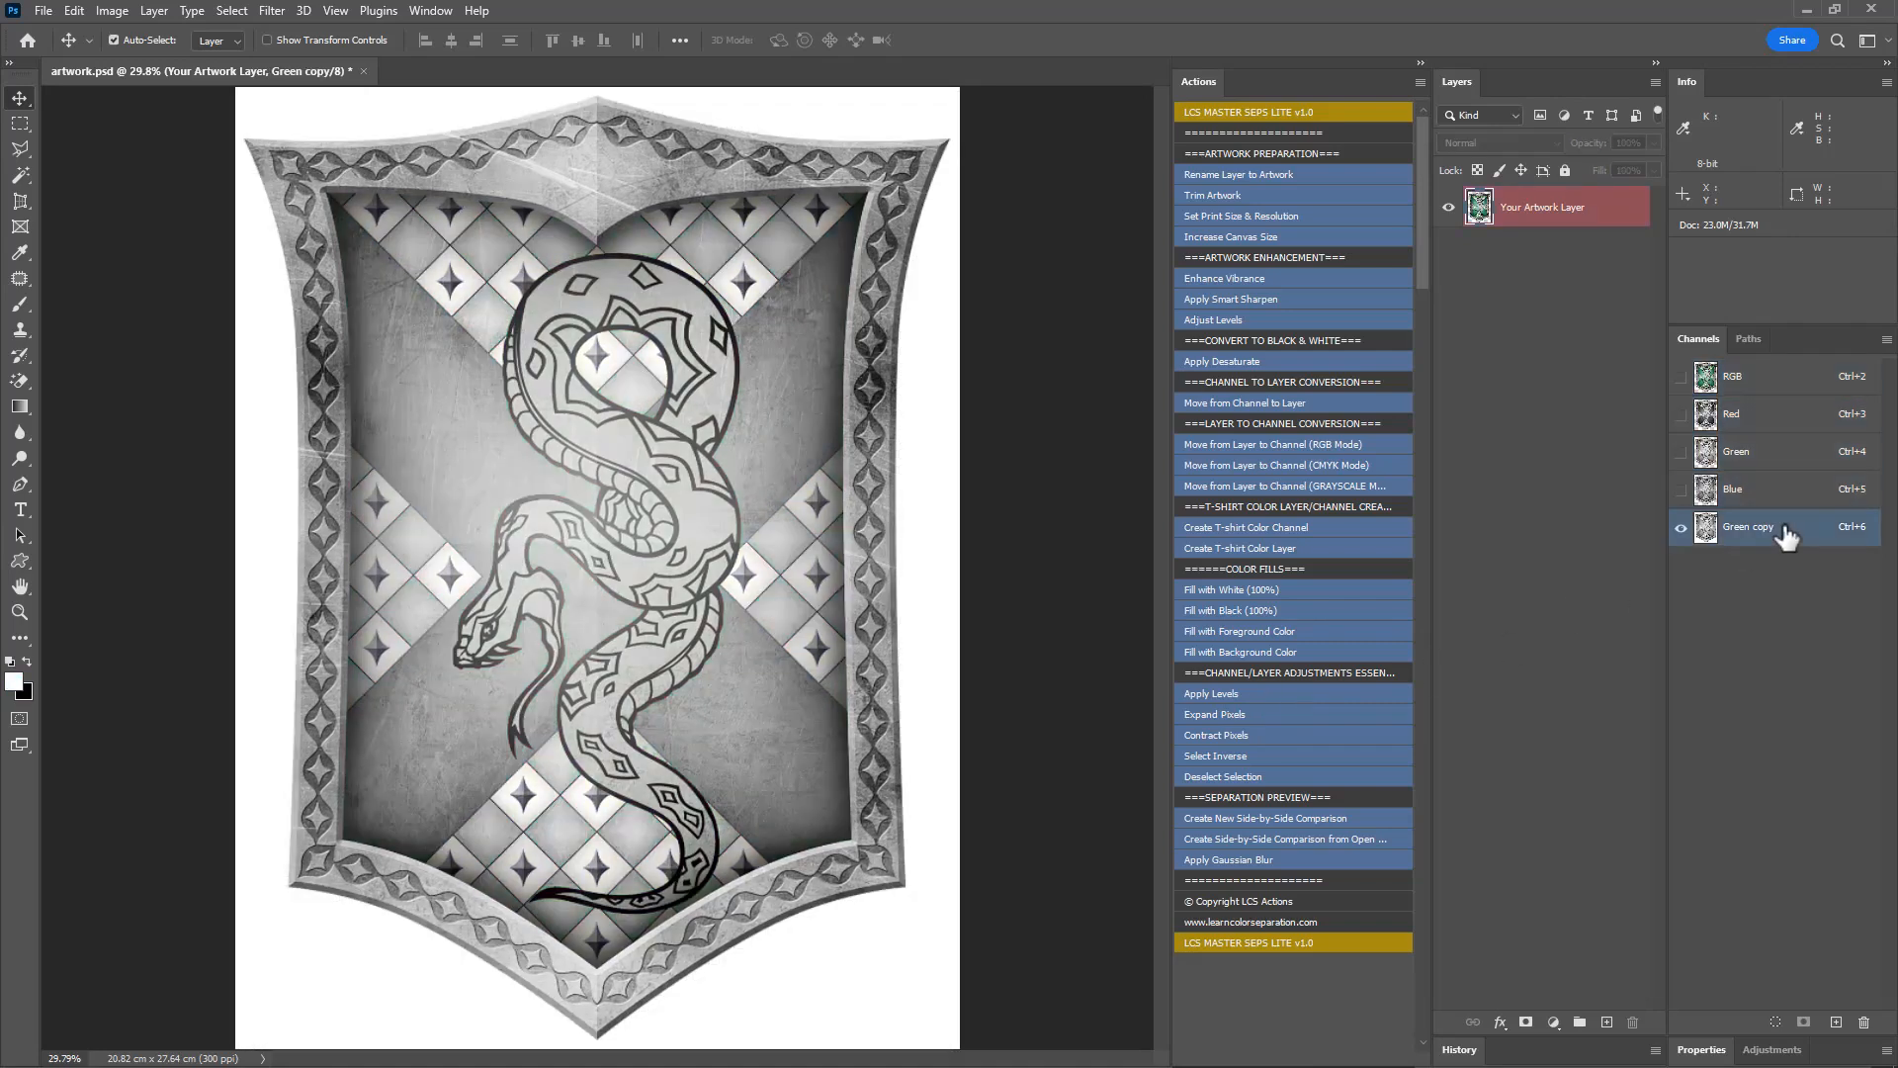
{"action": "left_click", "coordinate": [1279, 691]}
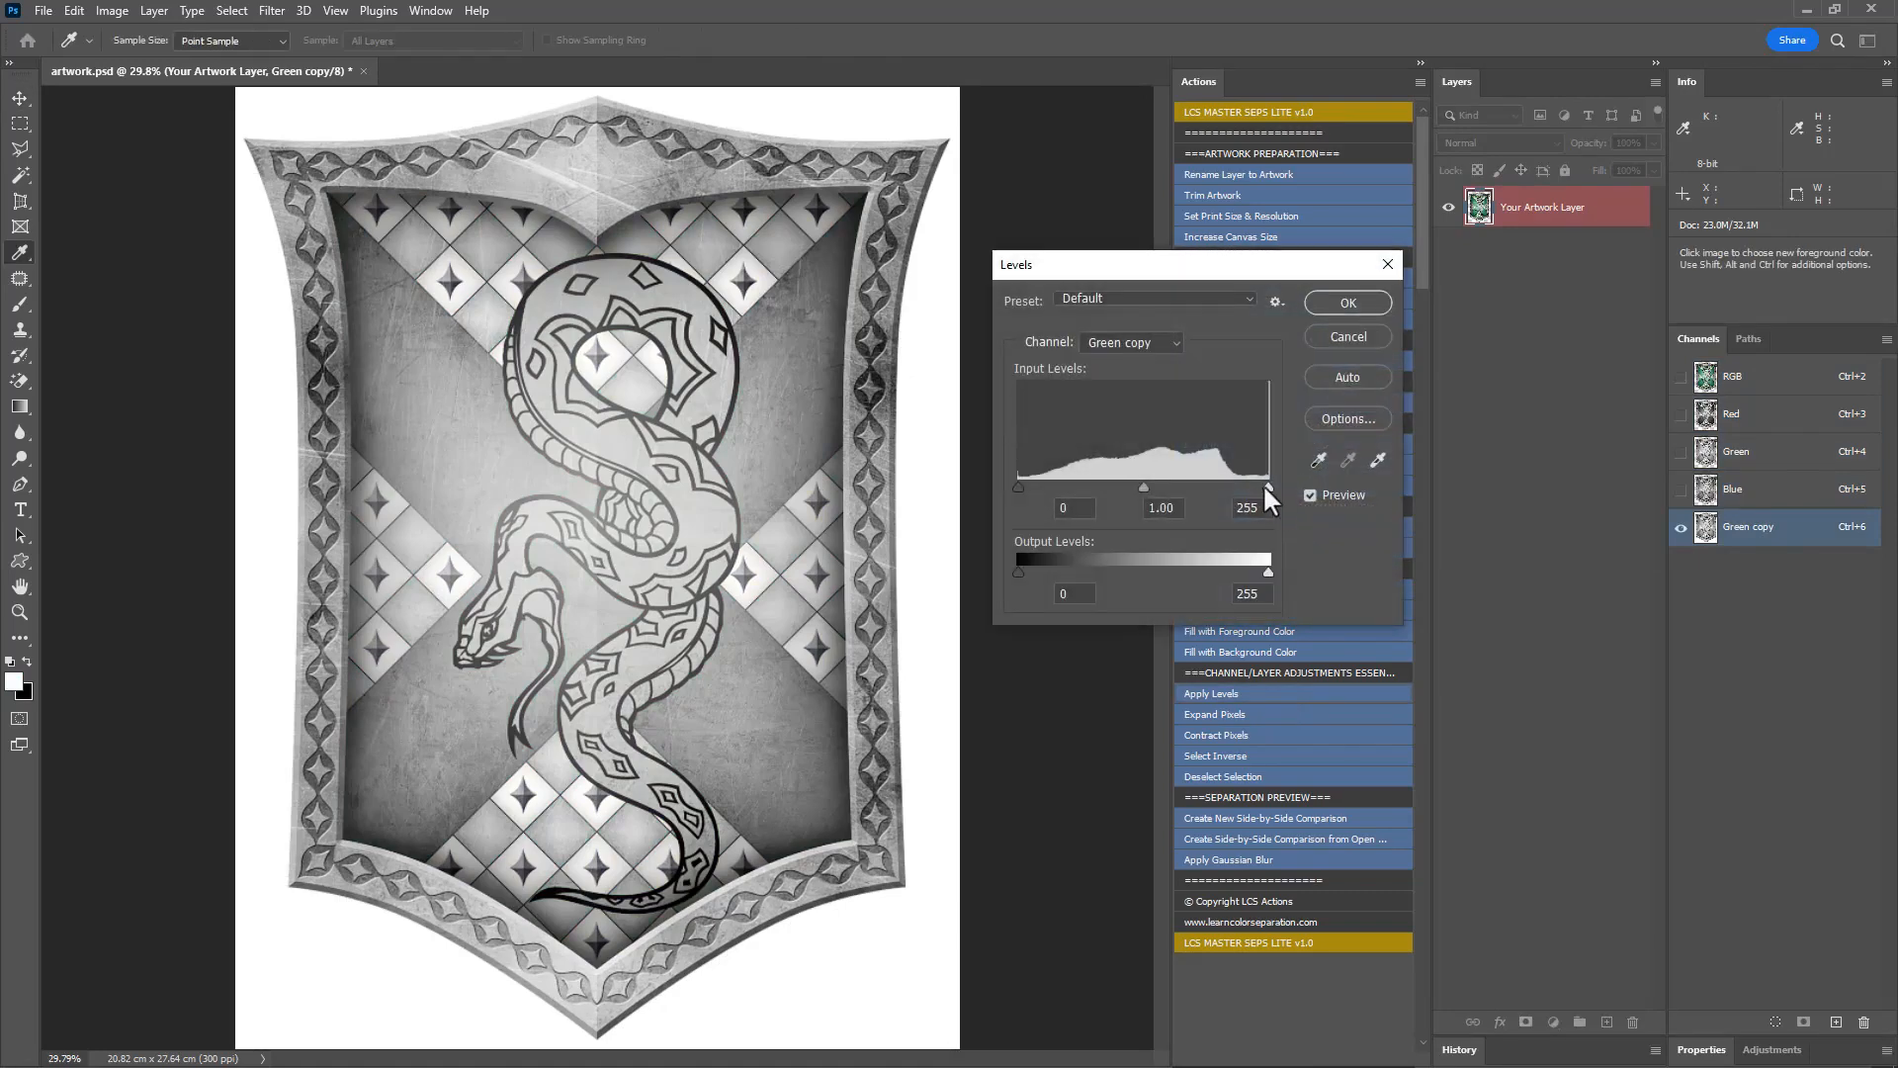
{"action": "left_click_drag", "start_coordinate": [1268, 488], "coordinate": [1234, 489]}
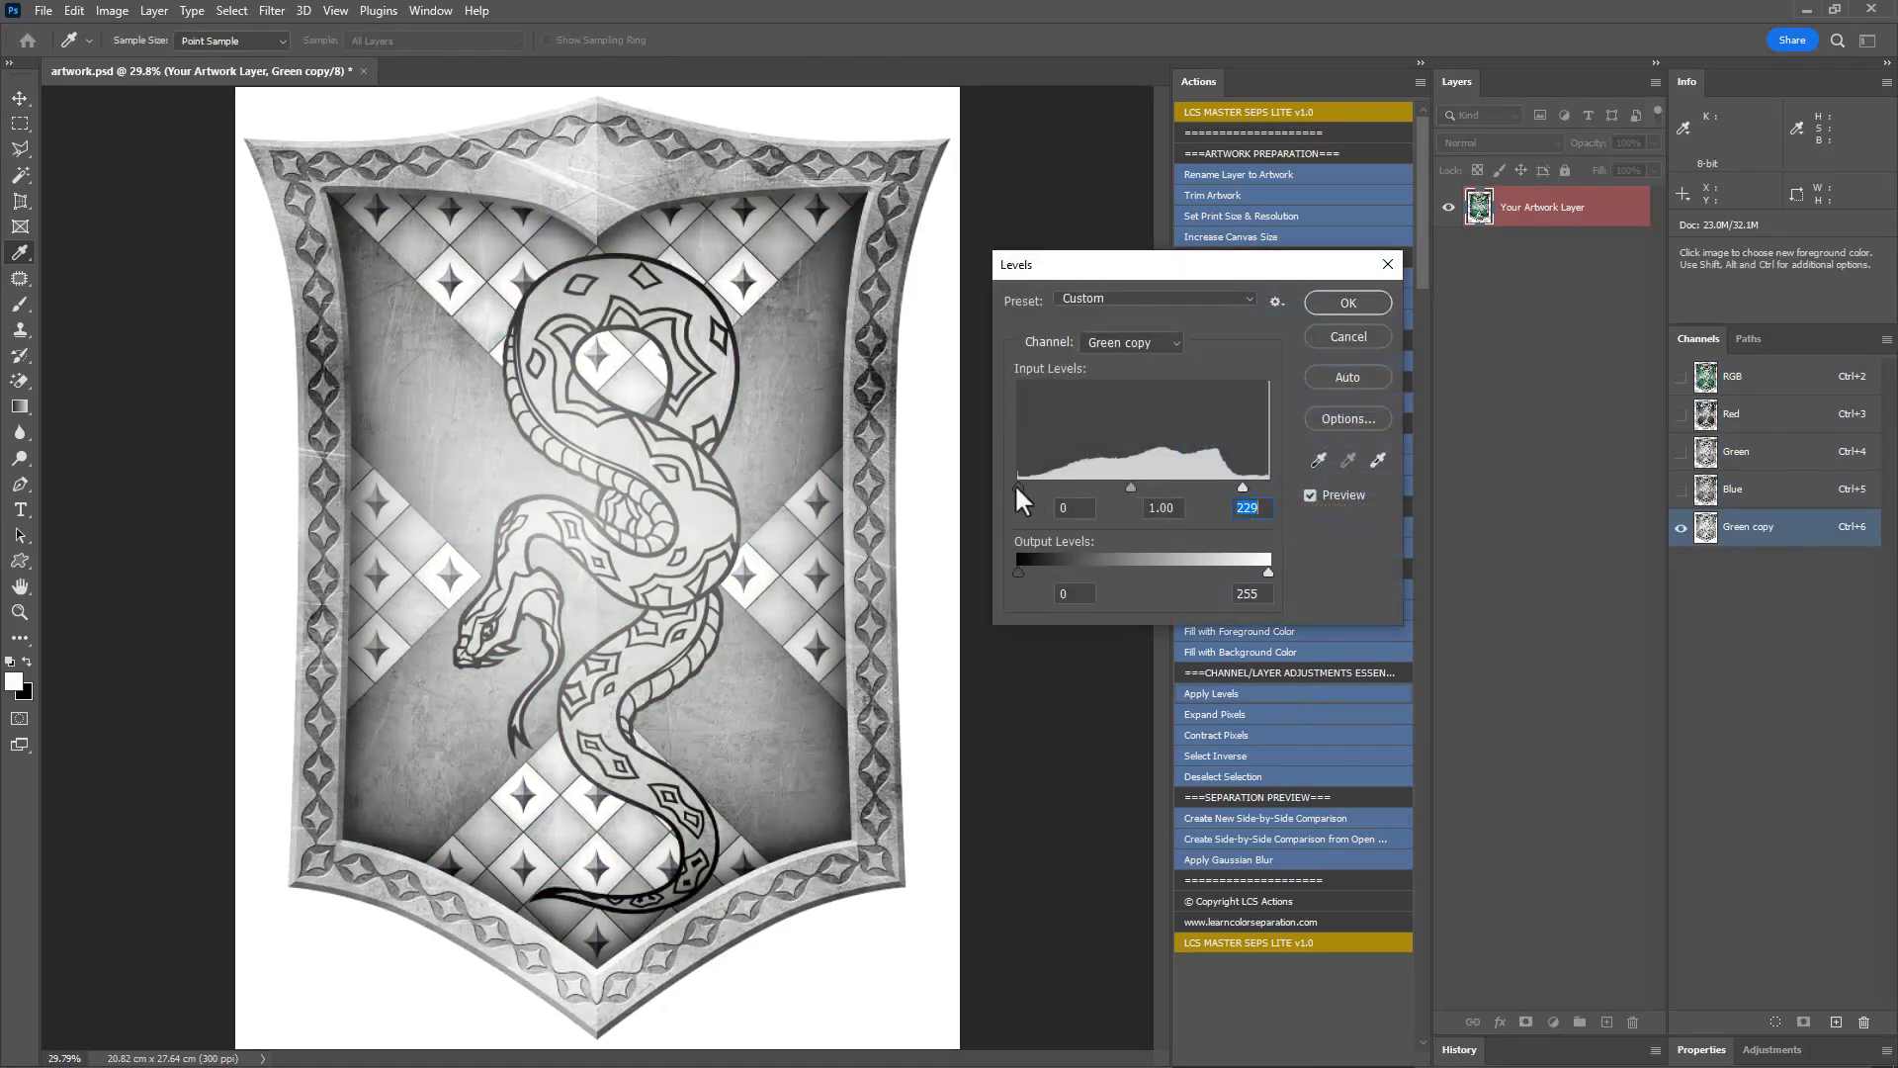
{"action": "left_click_drag", "start_coordinate": [1019, 487], "coordinate": [1028, 488]}
{"action": "left_click", "coordinate": [1332, 301]}
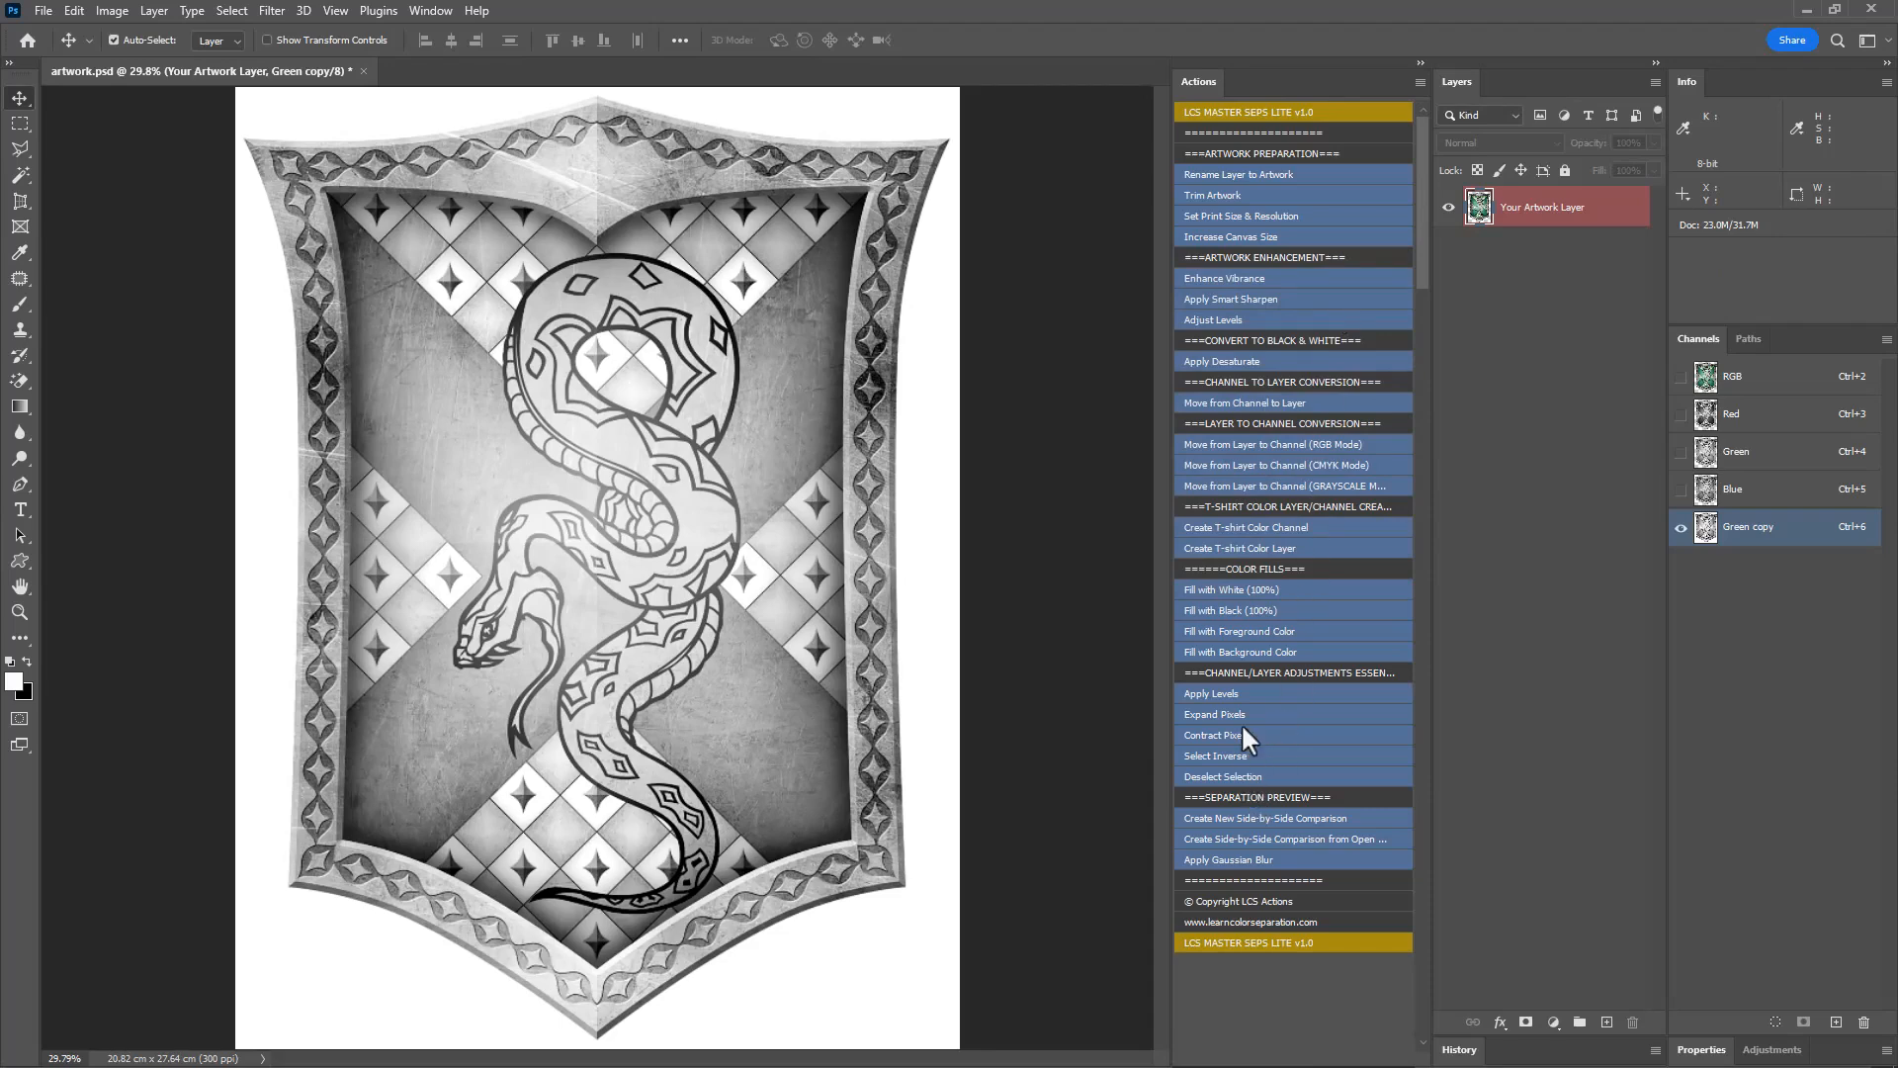
Return to the RGB composite, load the outline of Your Artwork Layer as a selection, and expand it by 5 pixels
{"action": "left_click", "coordinate": [1766, 383]}
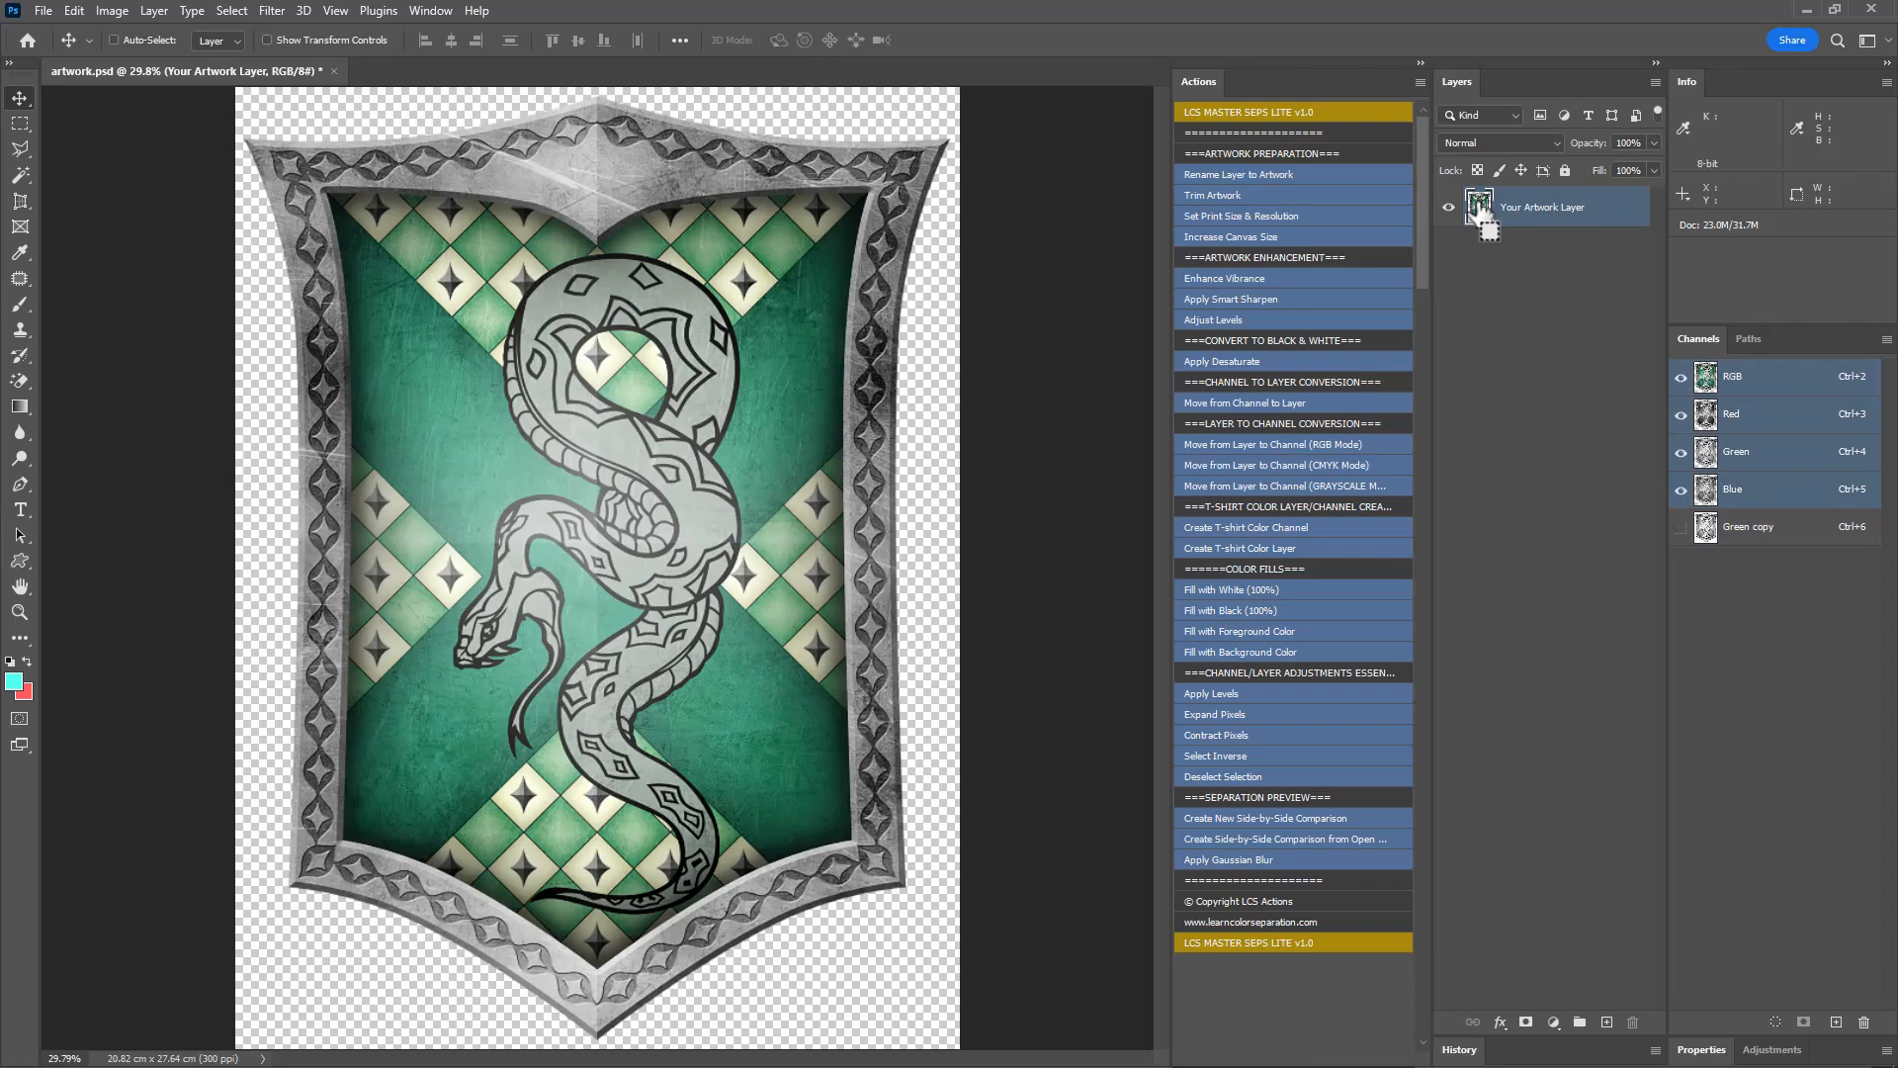
{"action": "left_click", "coordinate": [1479, 209], "text": "ctrl"}
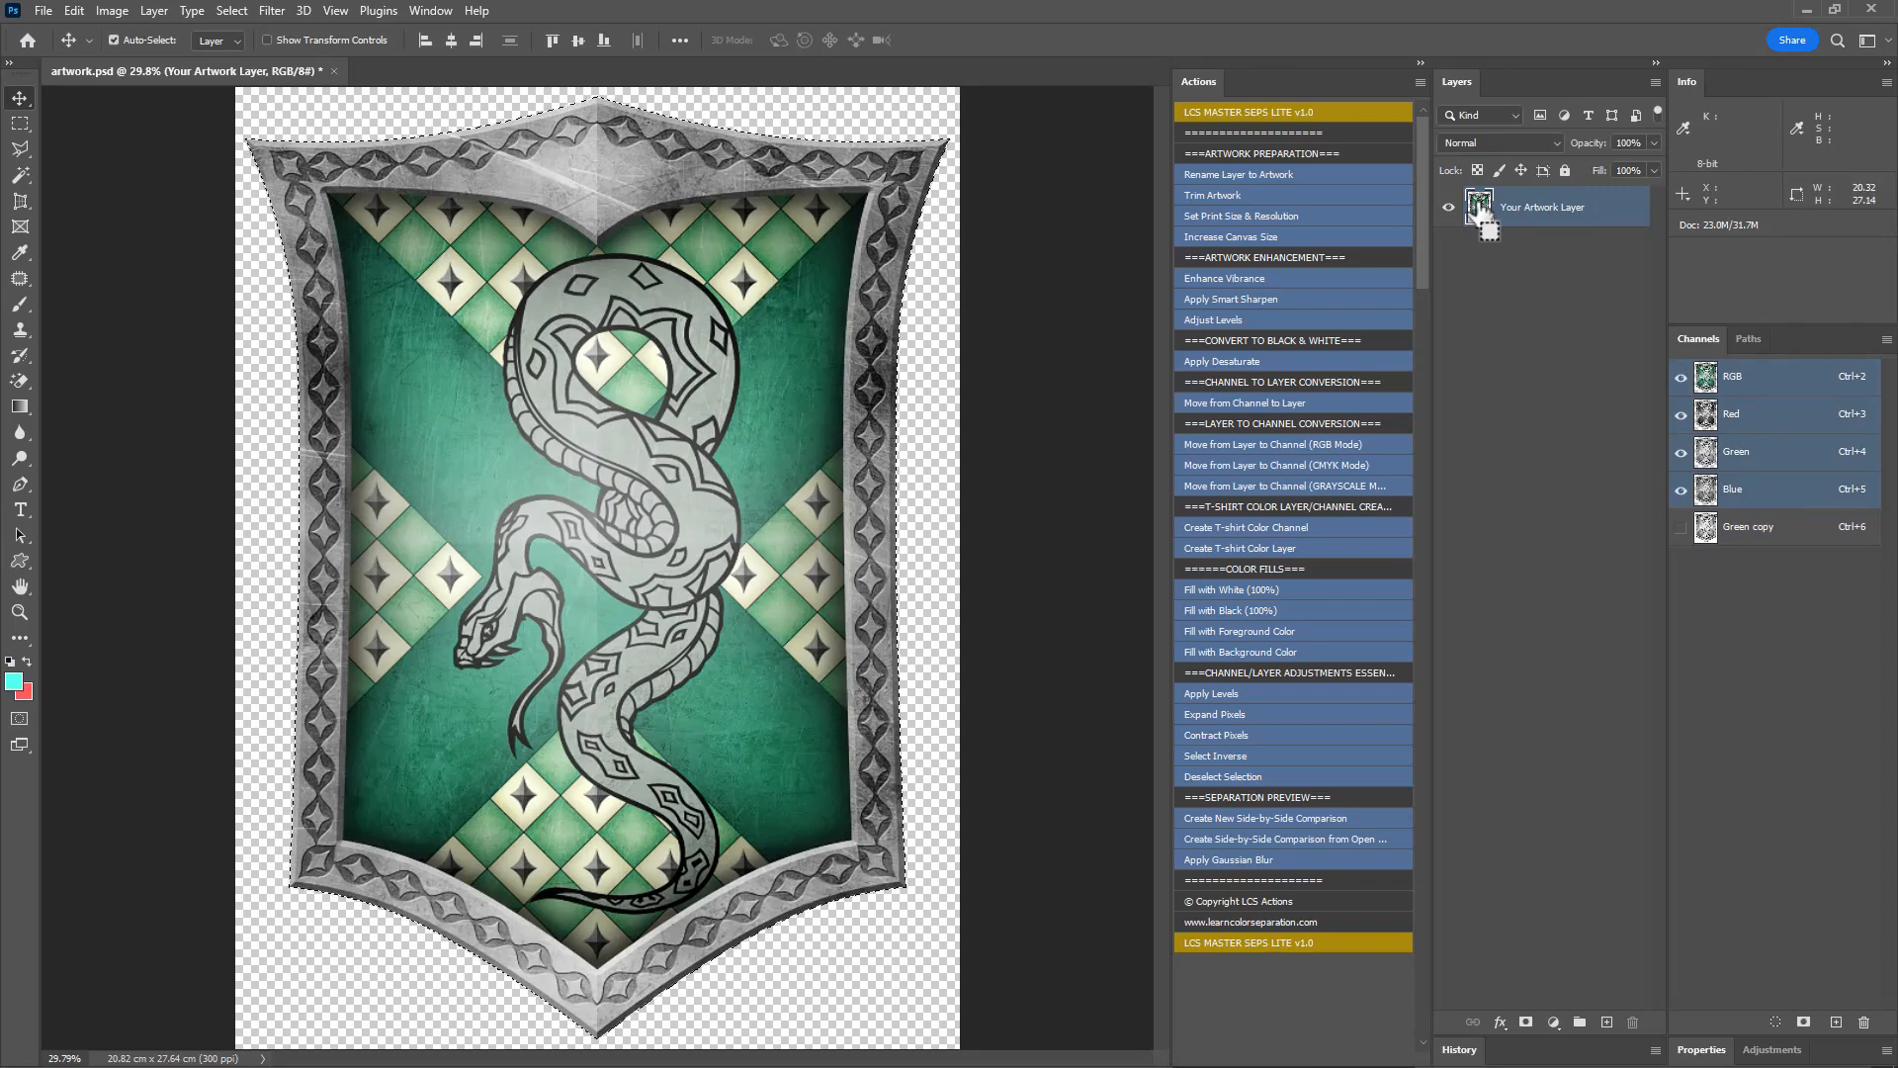
{"action": "left_click", "coordinate": [1246, 706]}
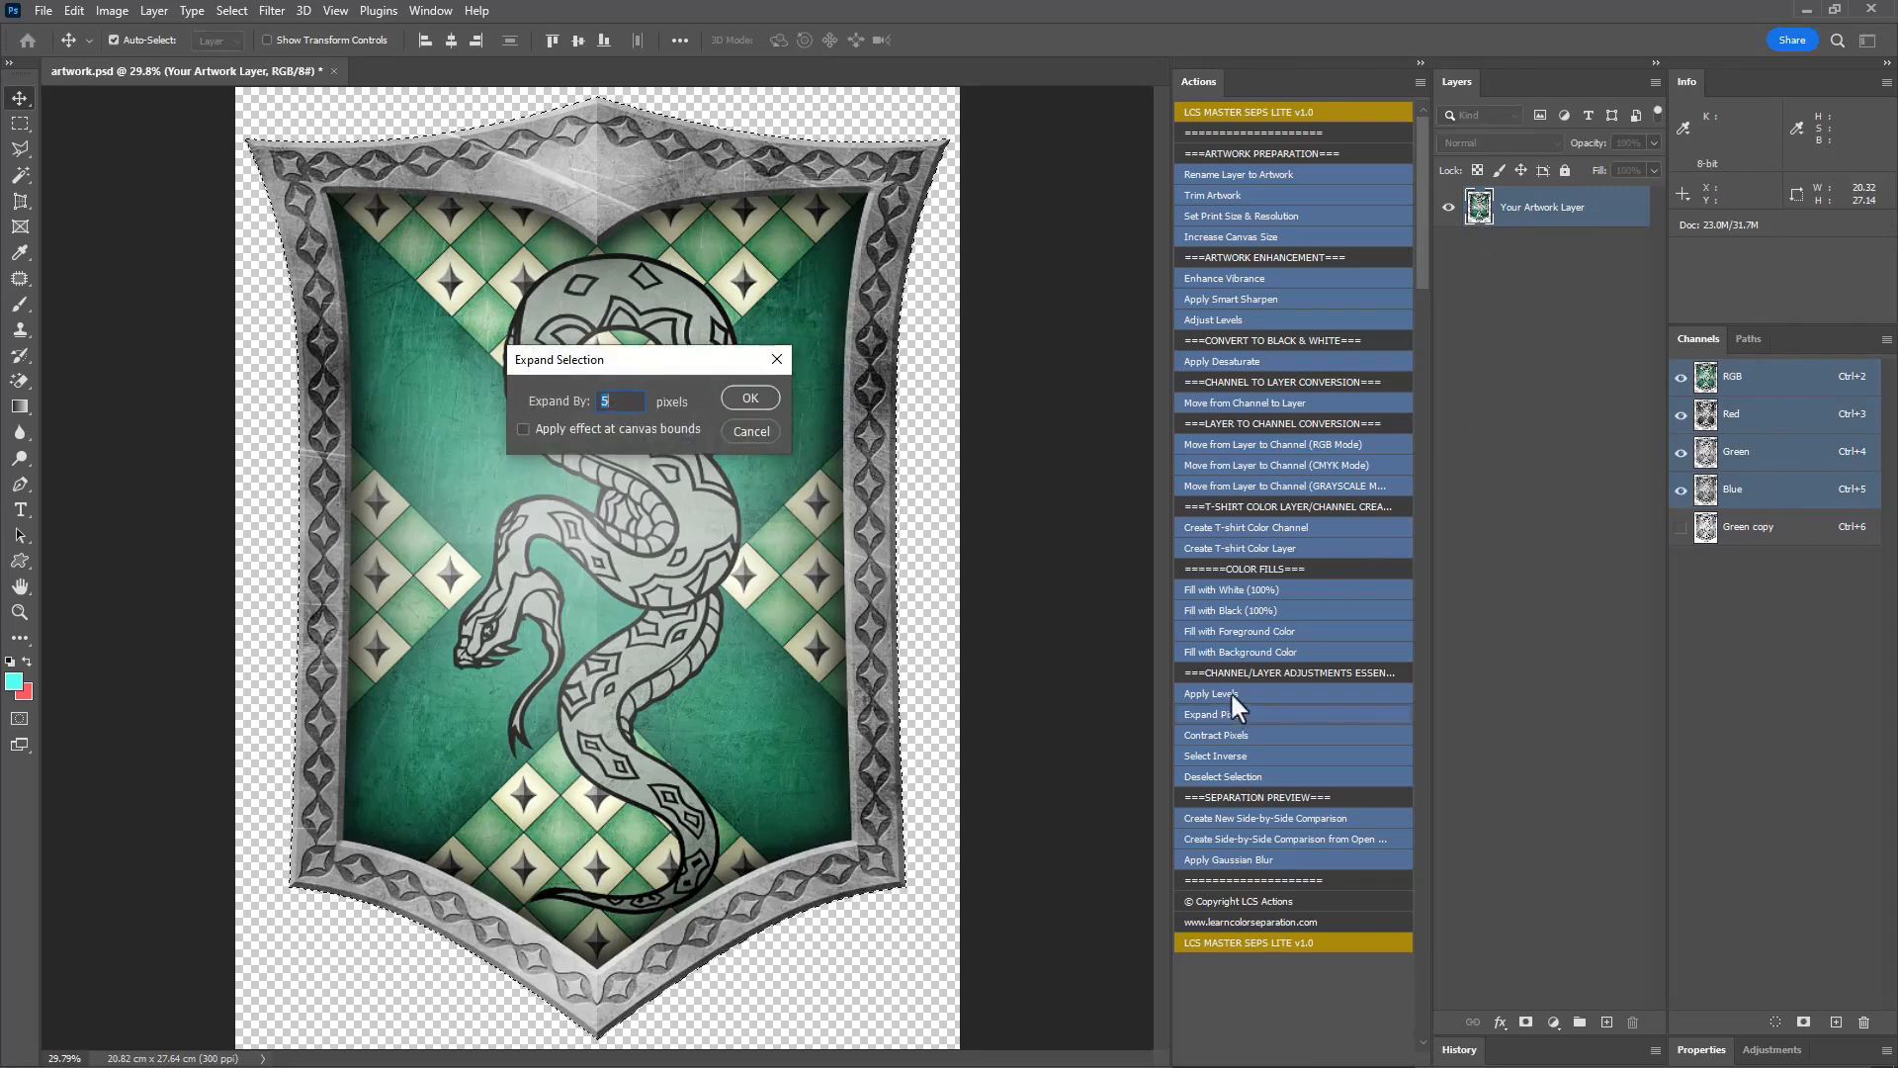
{"action": "left_click", "coordinate": [627, 397]}
{"action": "left_click", "coordinate": [744, 396]}
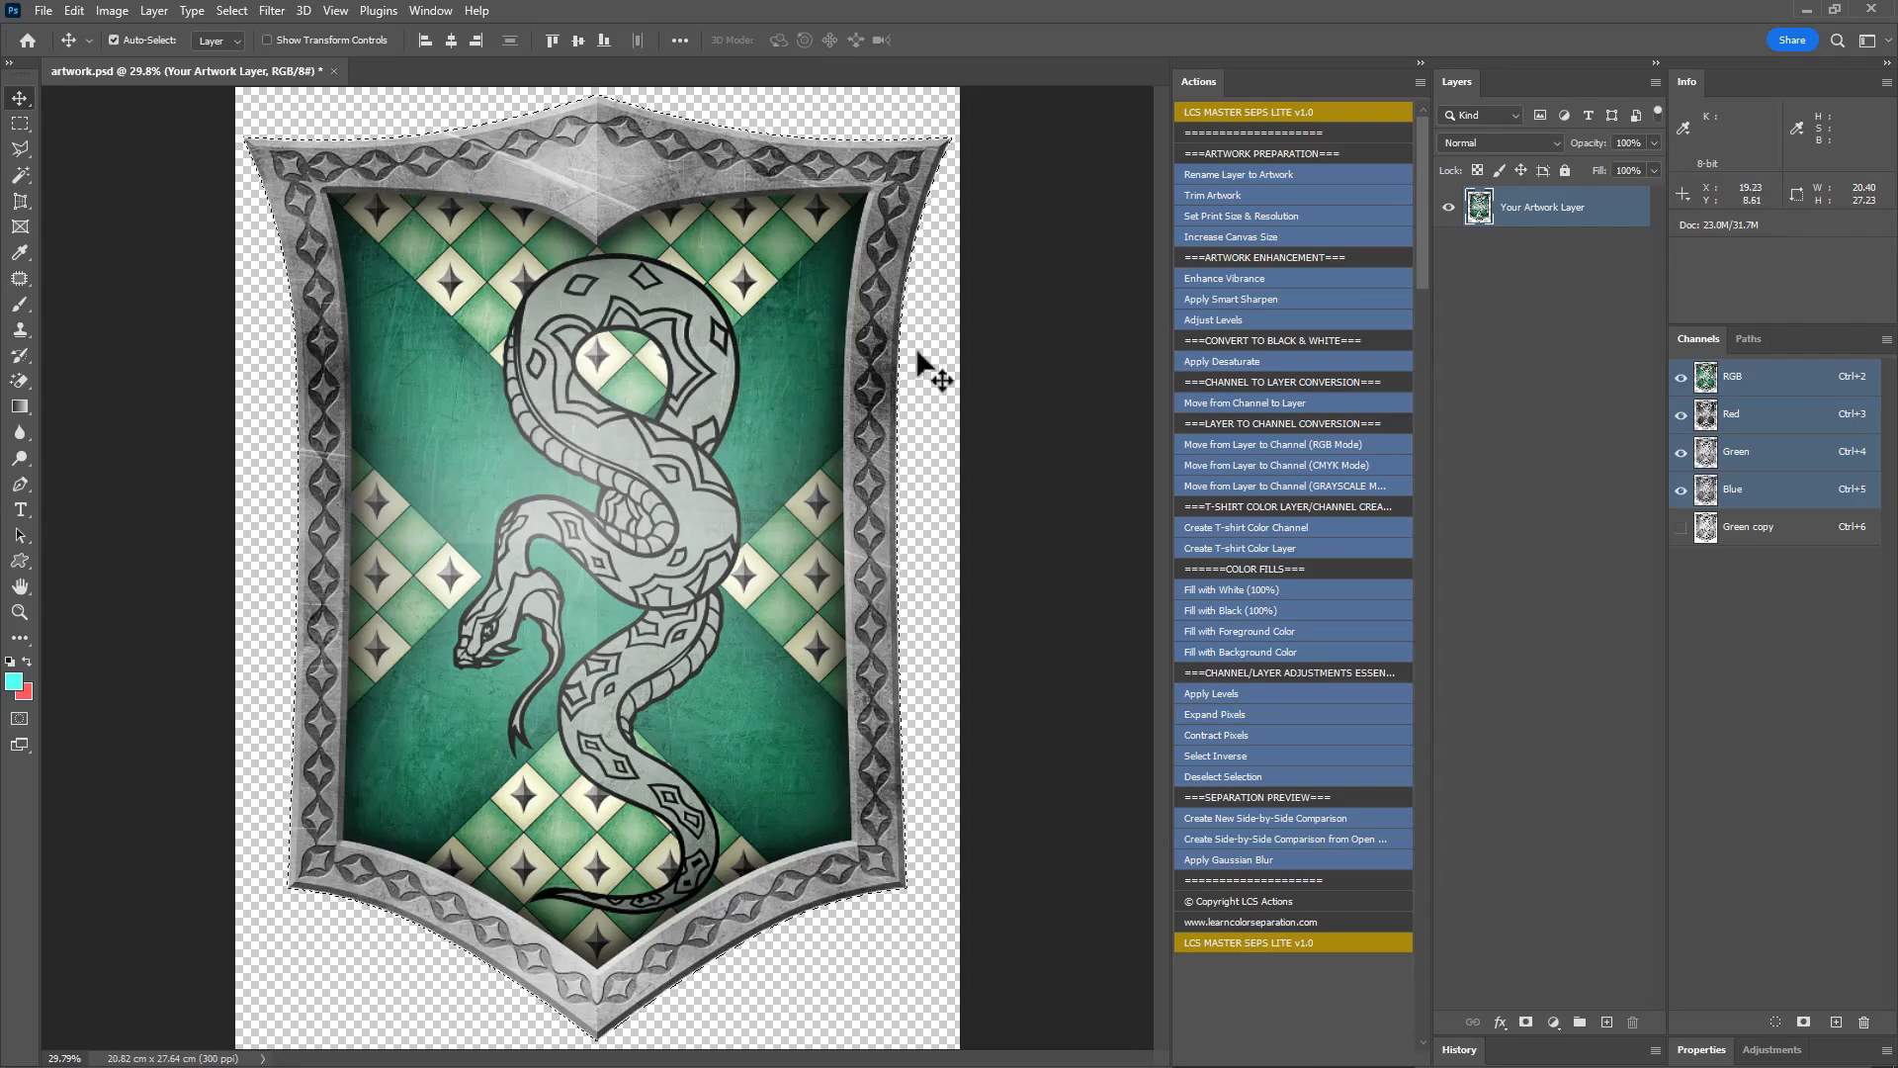
Contract the selection around the shield inward with the Contract Pixels action
{"action": "left_click", "coordinate": [1255, 734]}
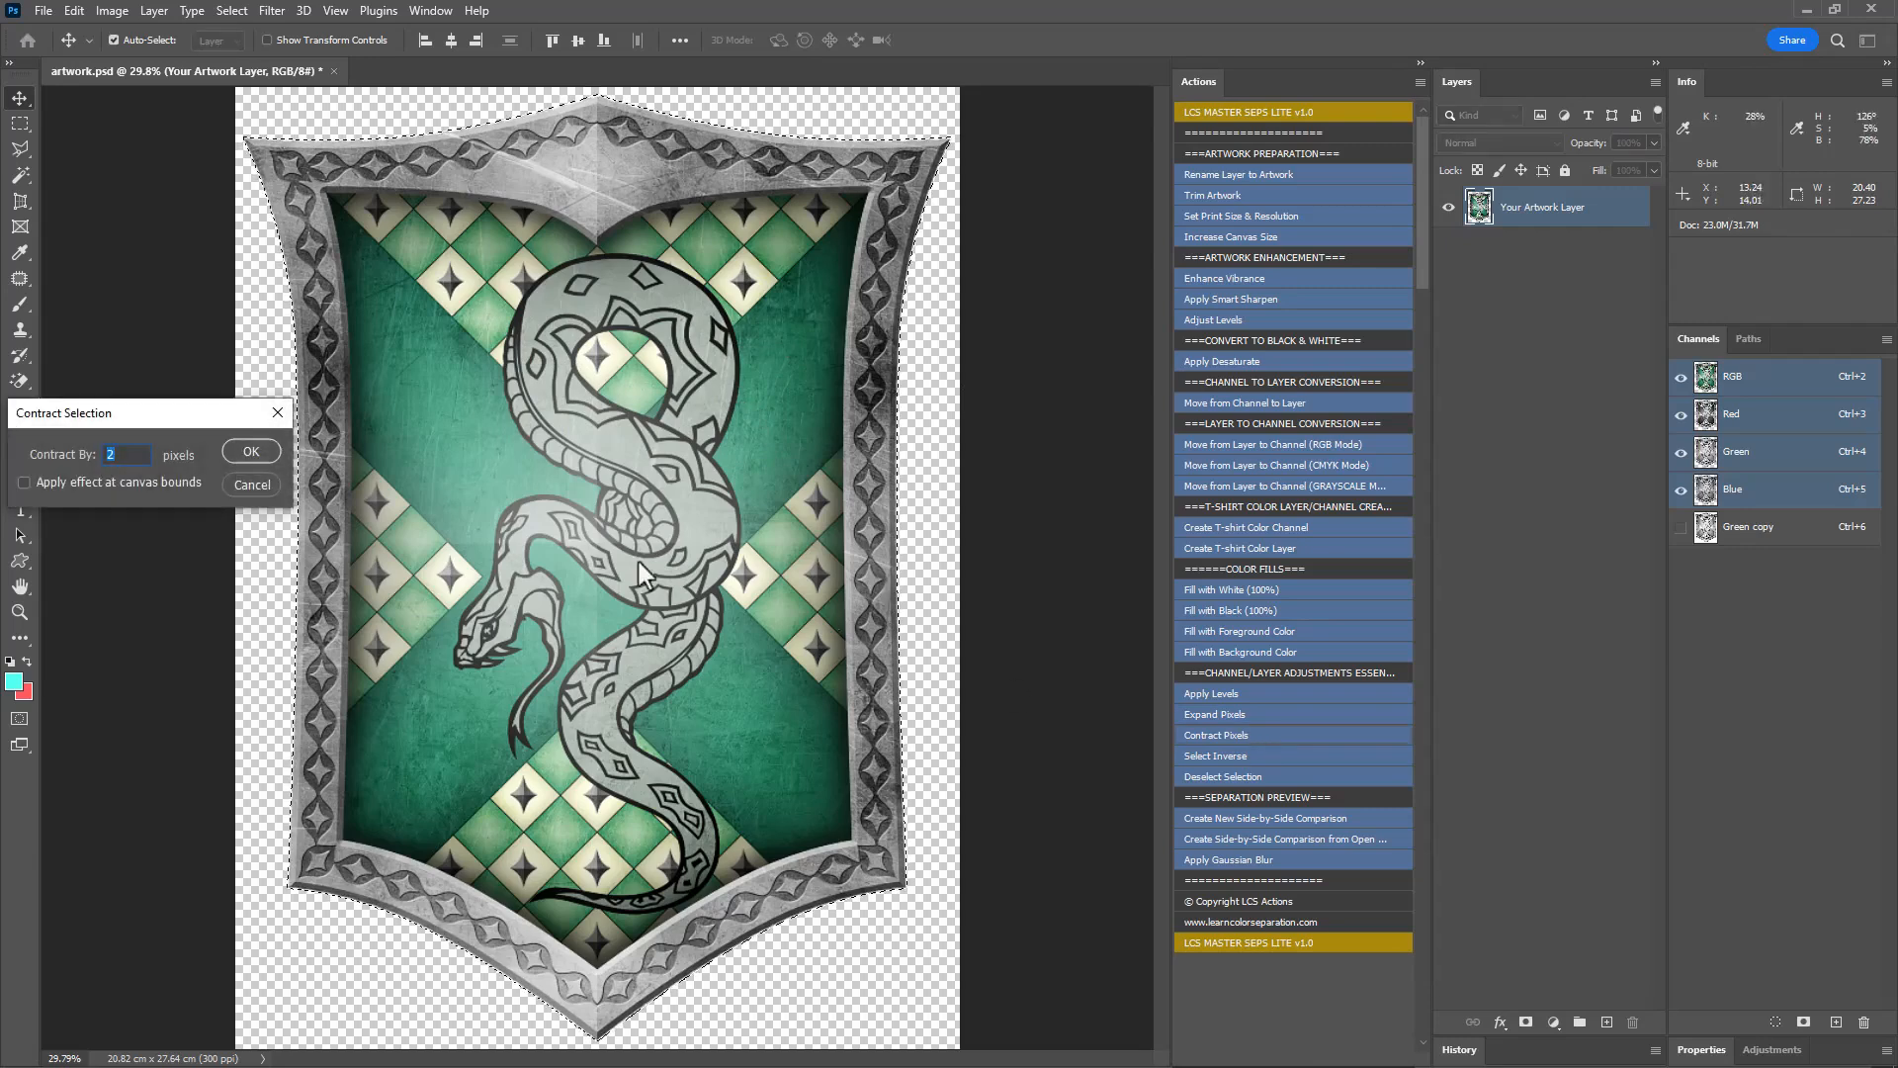
{"action": "left_click_drag", "start_coordinate": [263, 417], "coordinate": [725, 456]}
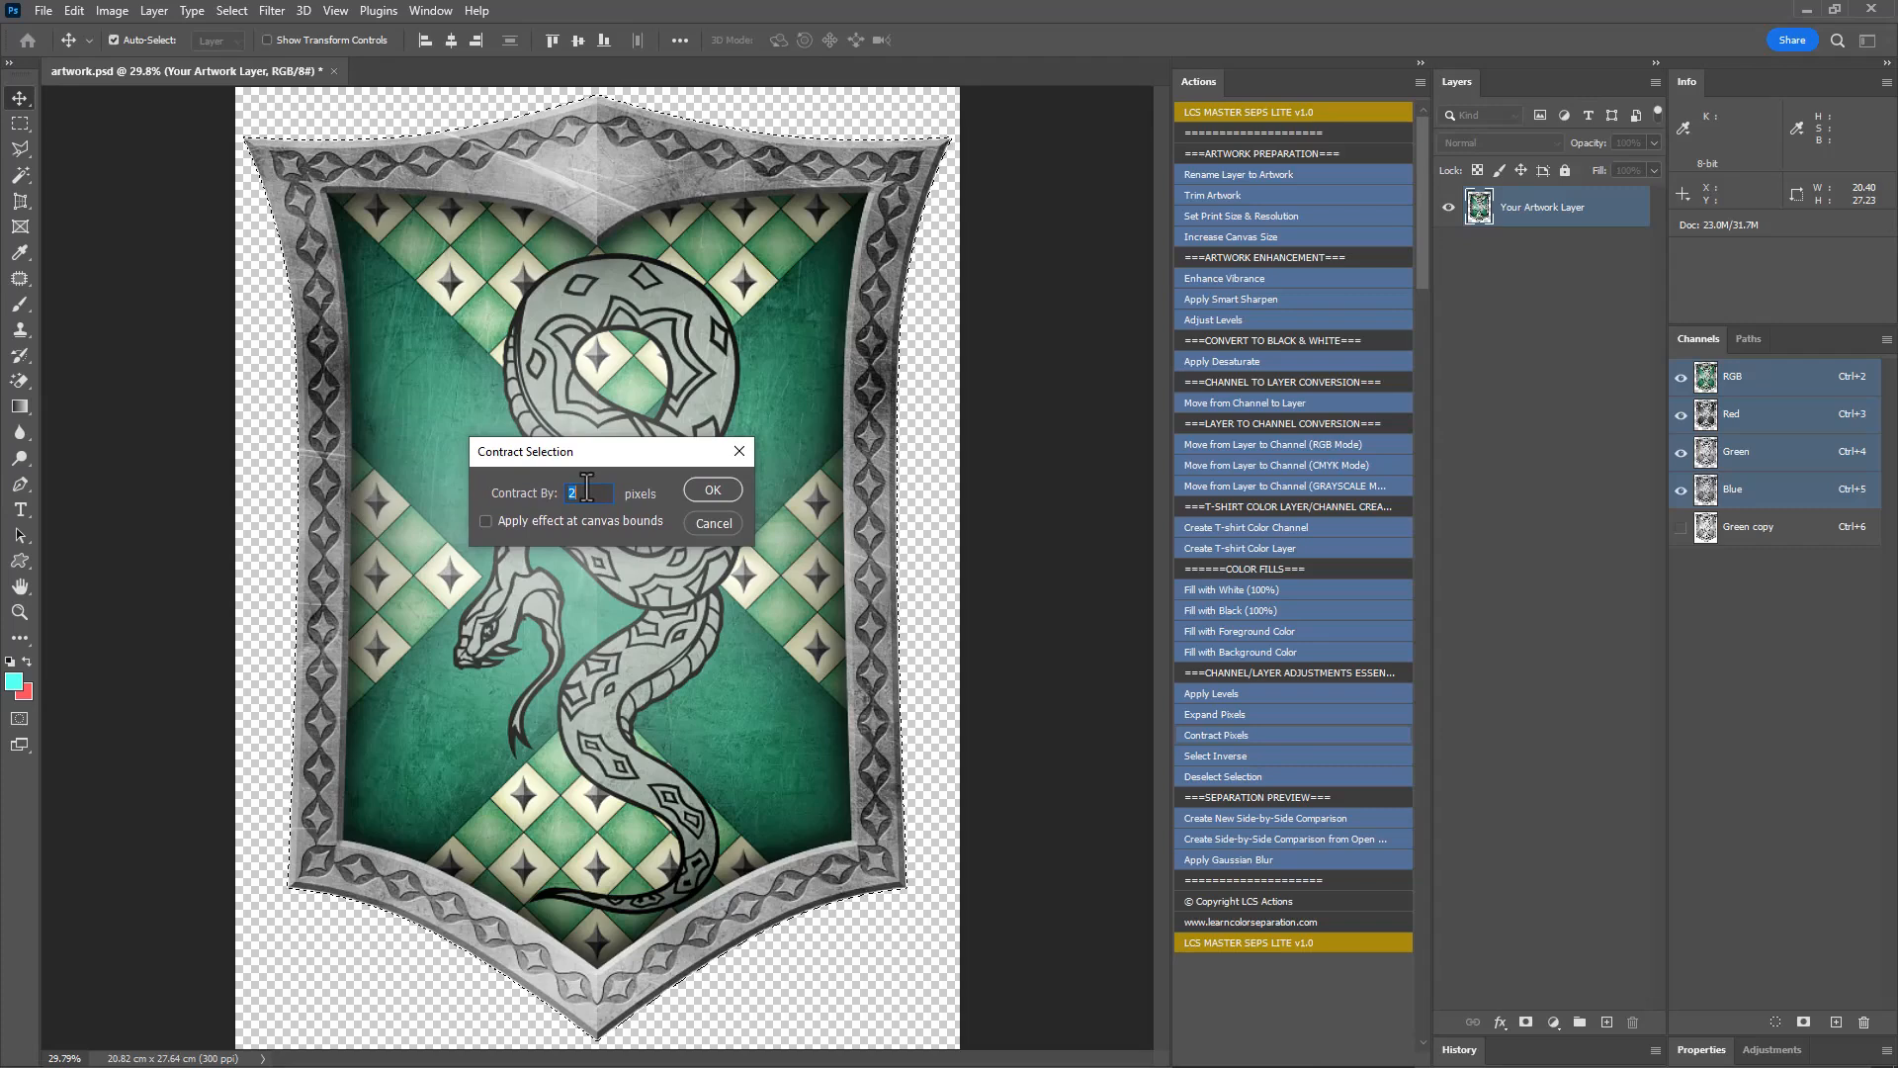
{"action": "left_click", "coordinate": [712, 488]}
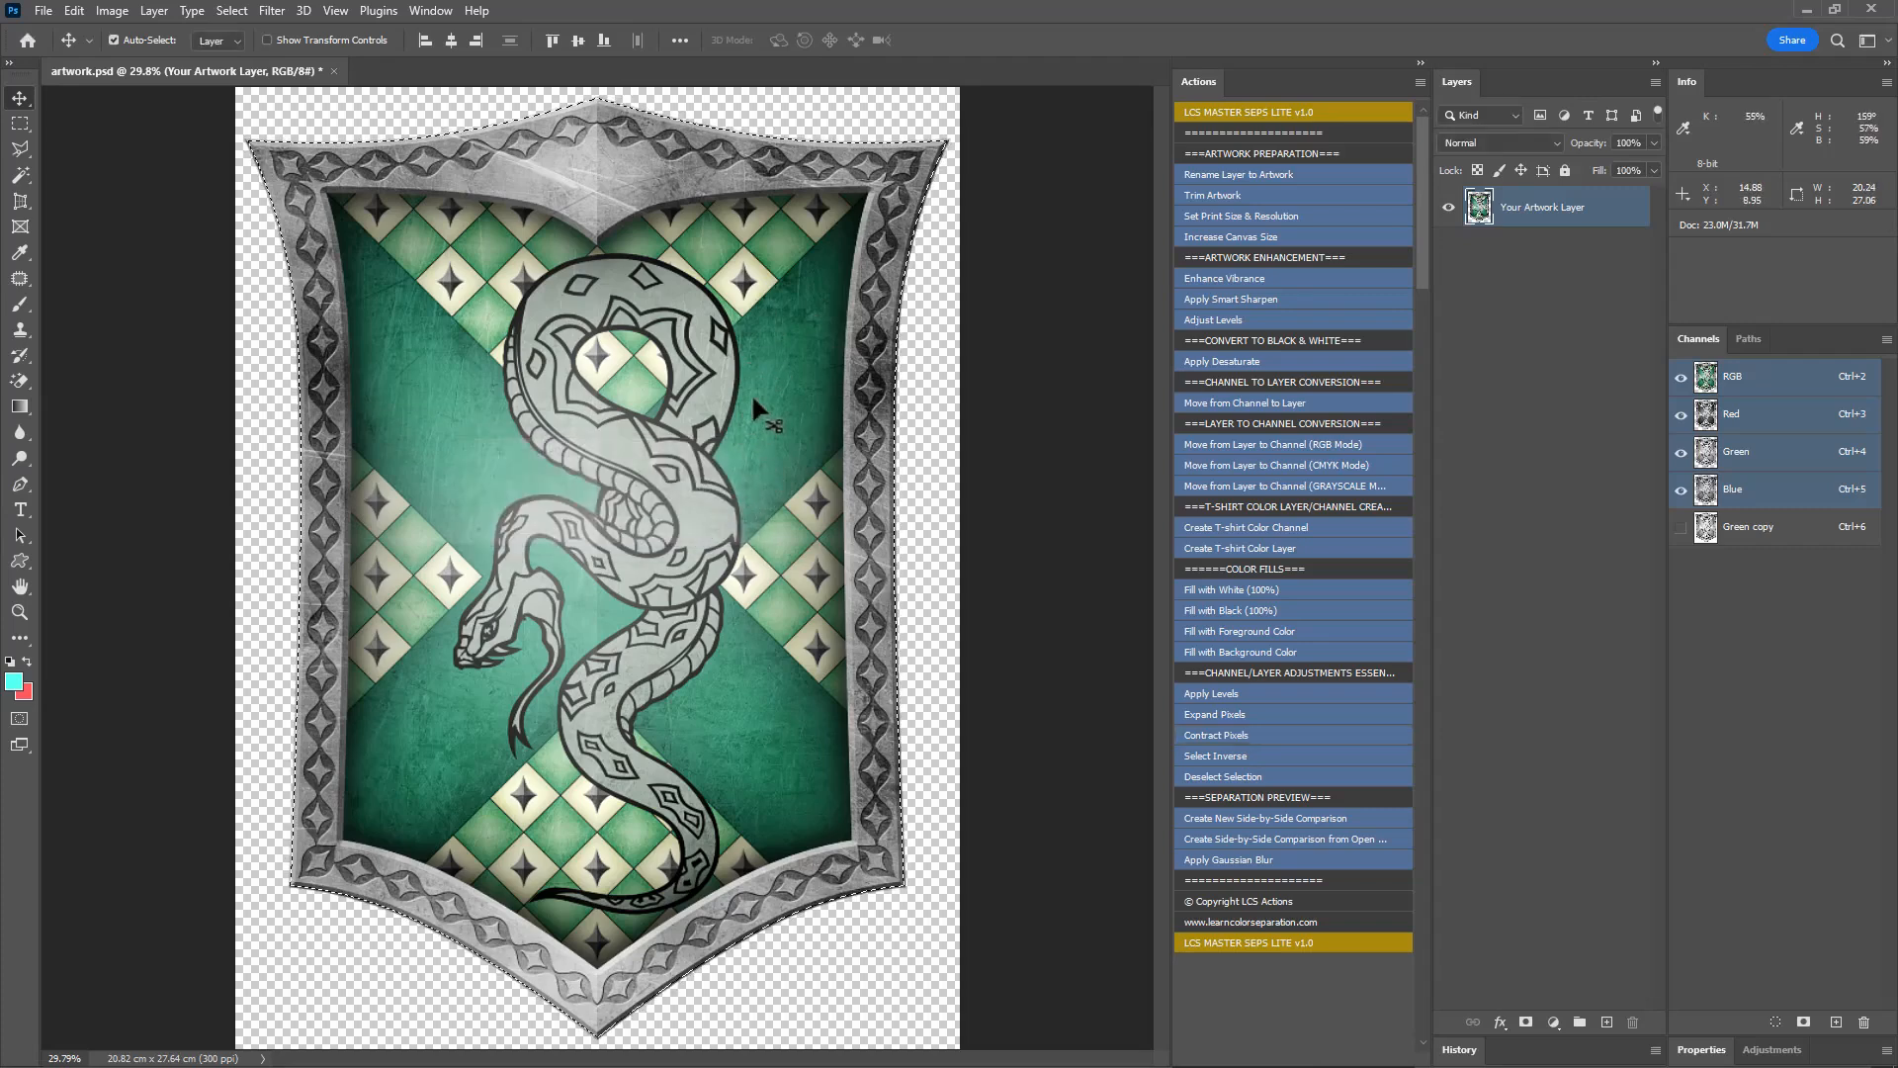
Invert the selection around the shield, and deselect it
{"action": "left_click", "coordinate": [1266, 753]}
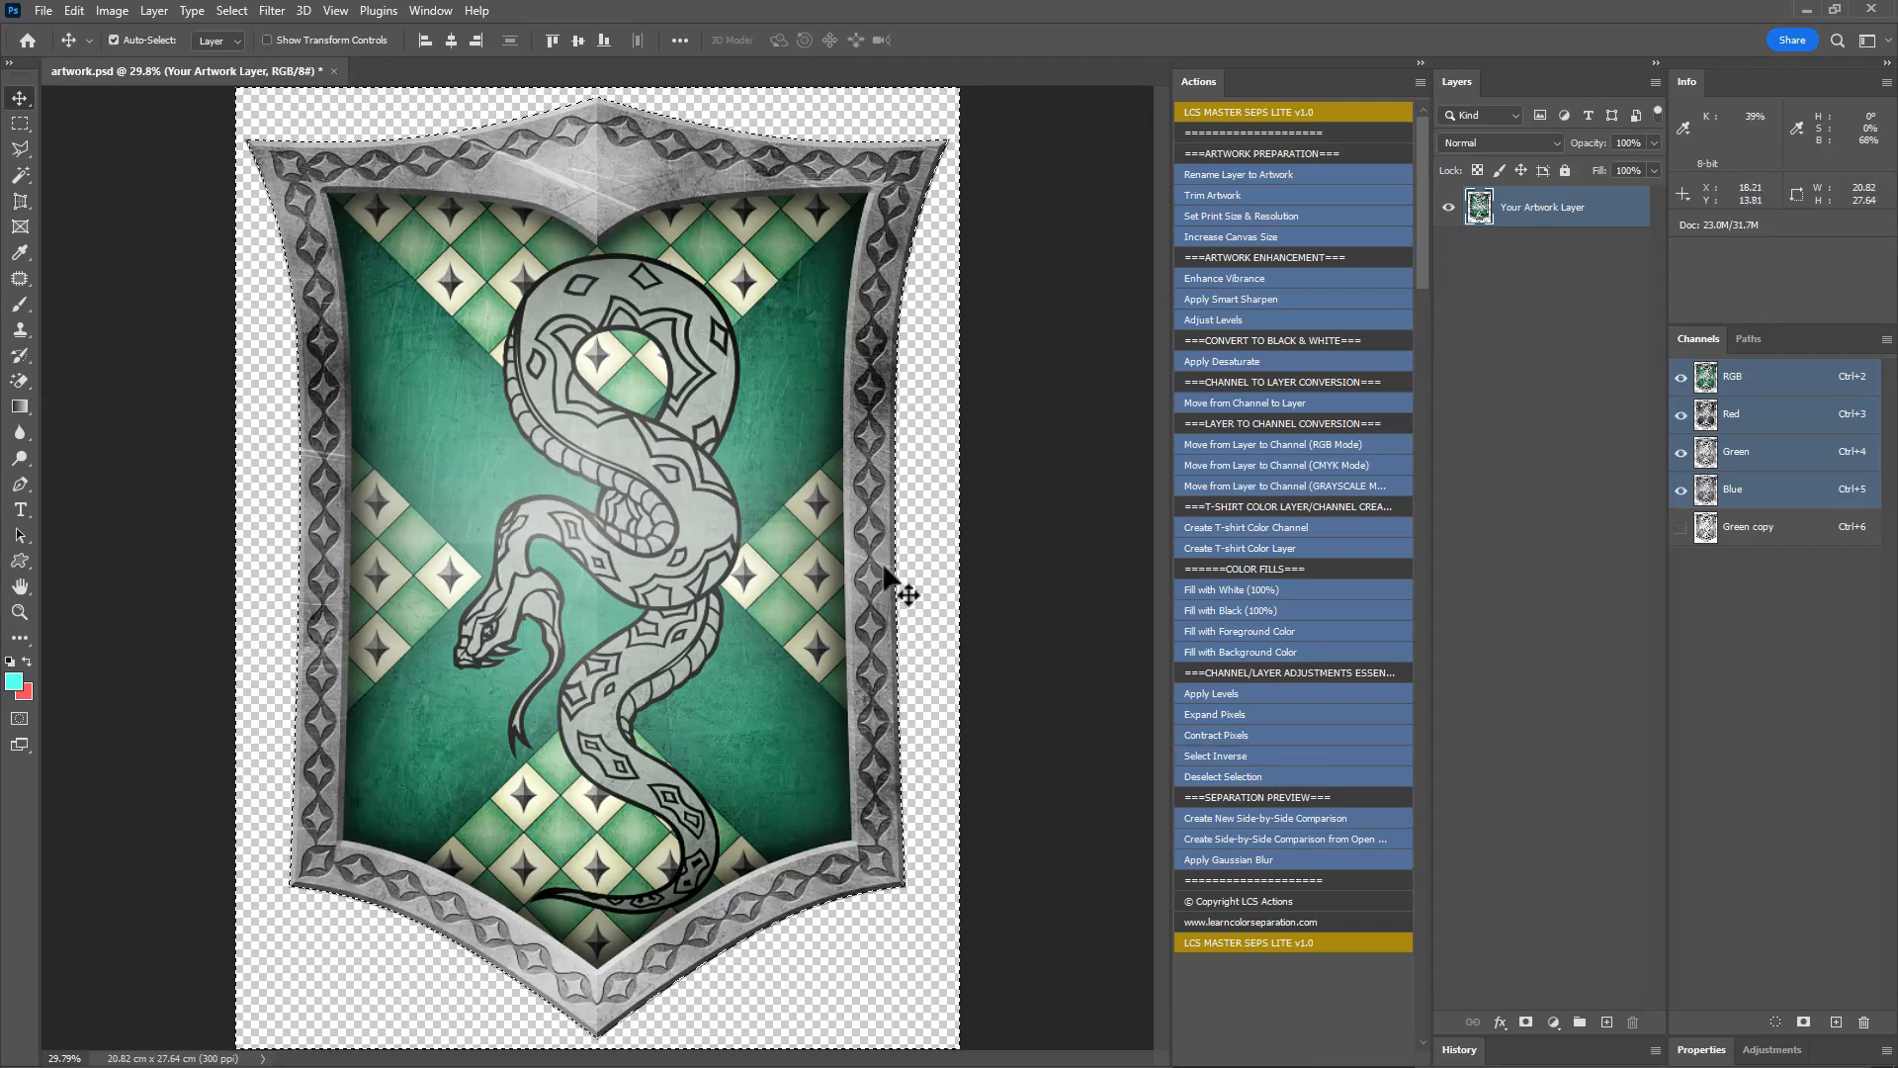
{"action": "left_click", "coordinate": [1238, 775]}
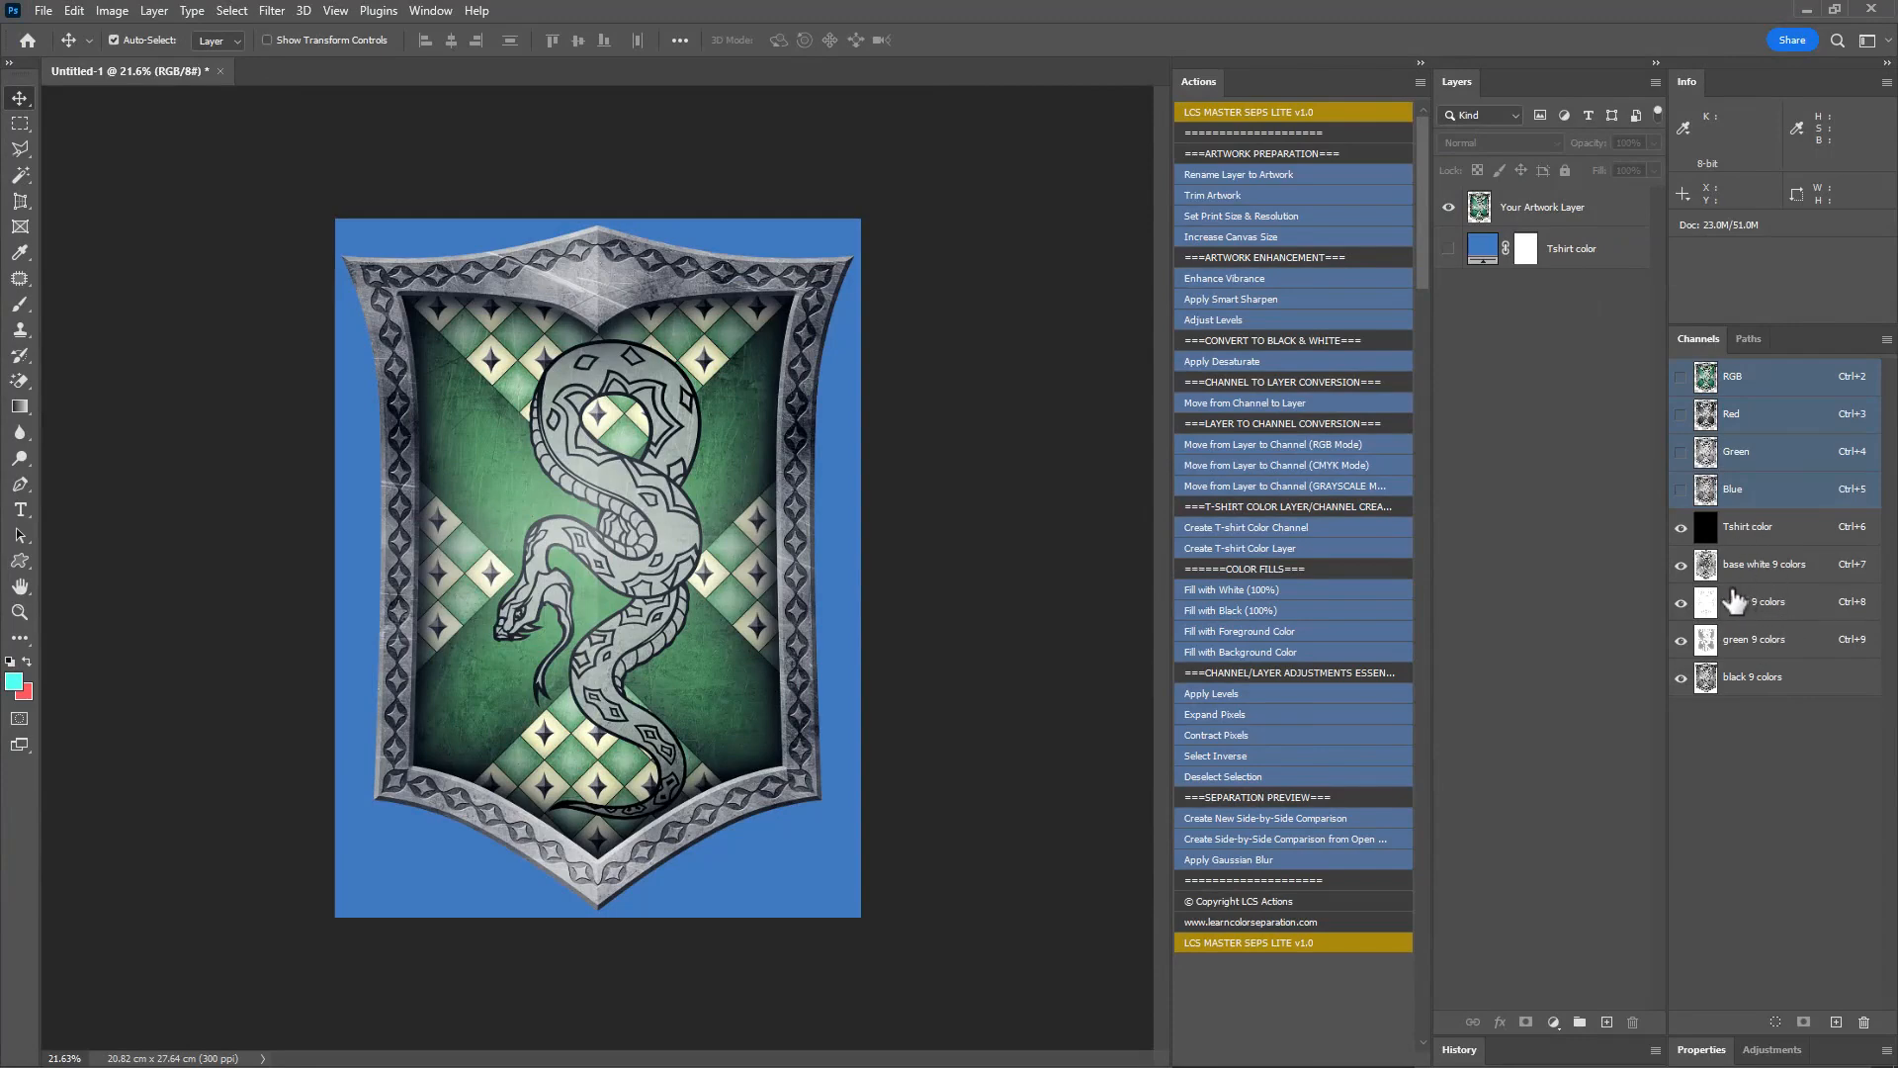
Create a side-by-side comparison of Untitled-1, showing RGB with the T-shirt color layer and no spot channels in the original, and activate the copy
{"action": "left_click", "coordinate": [1289, 817]}
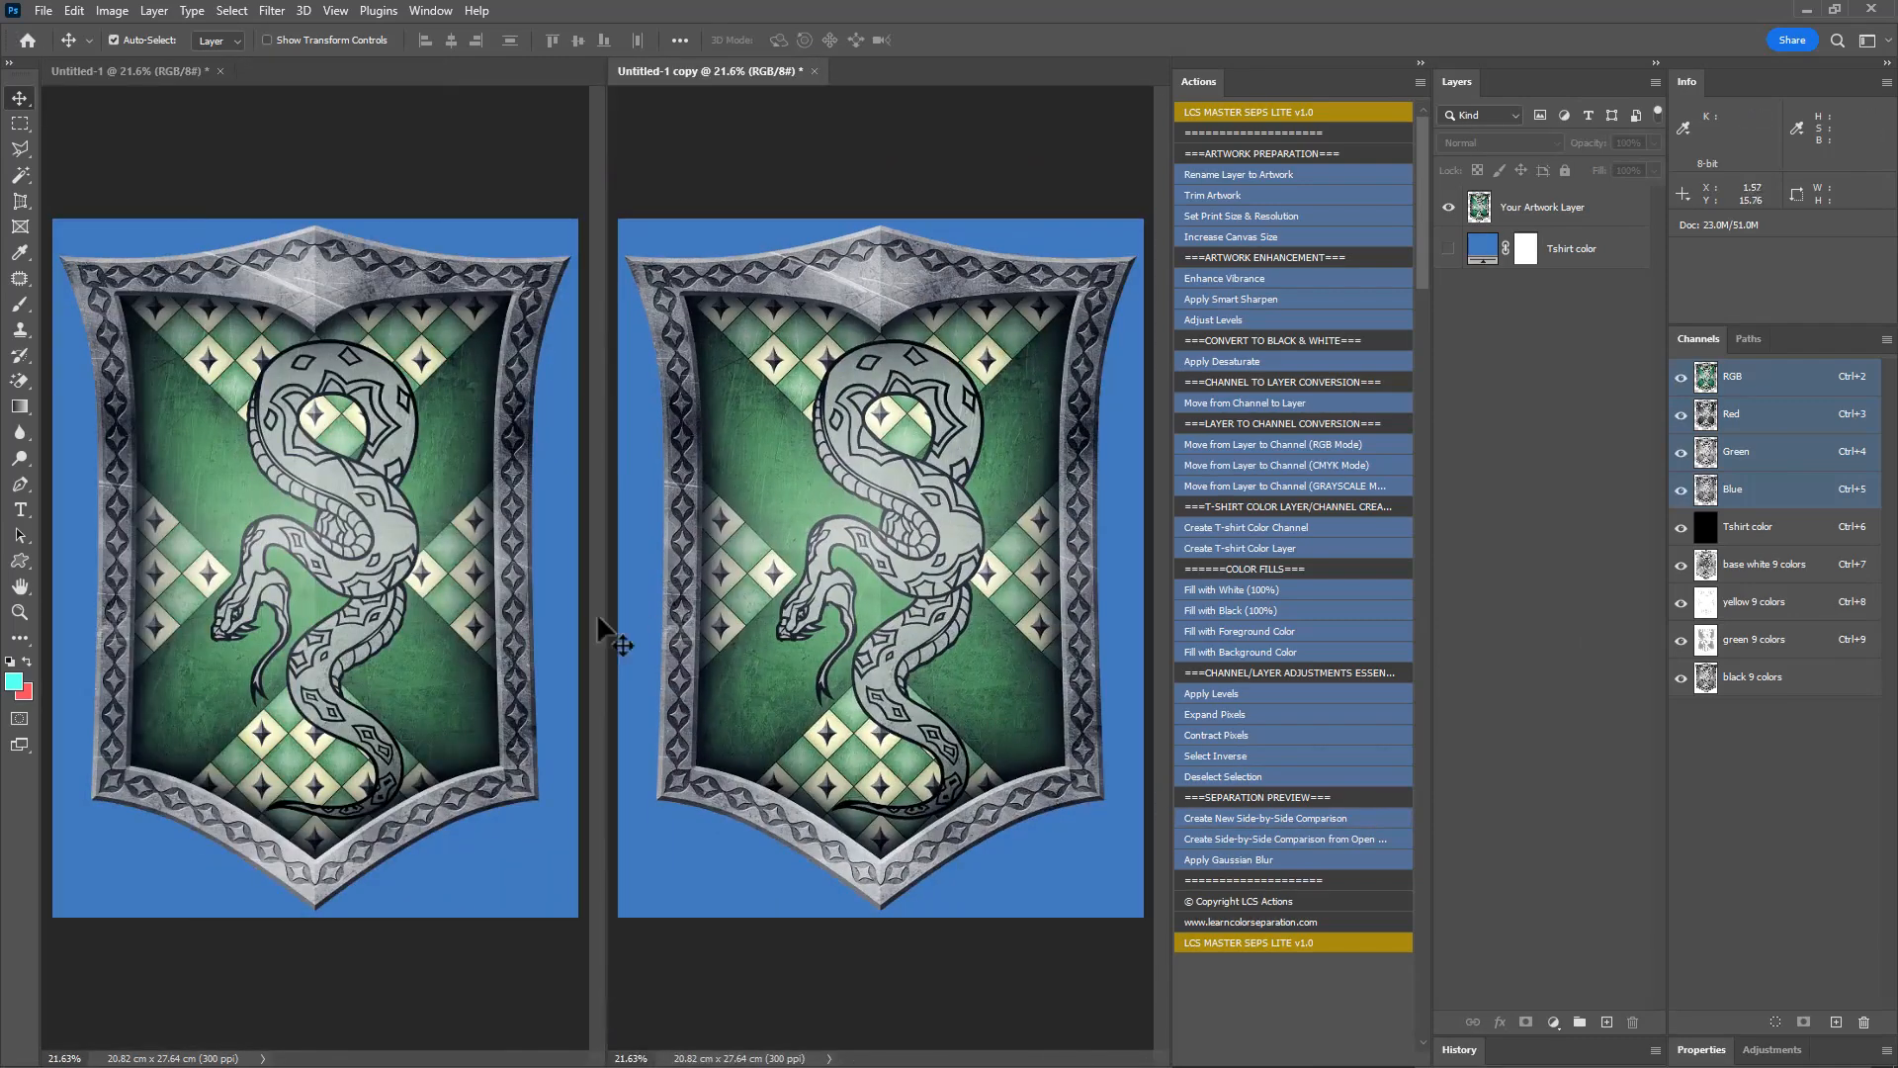
{"action": "left_click", "coordinate": [1449, 248]}
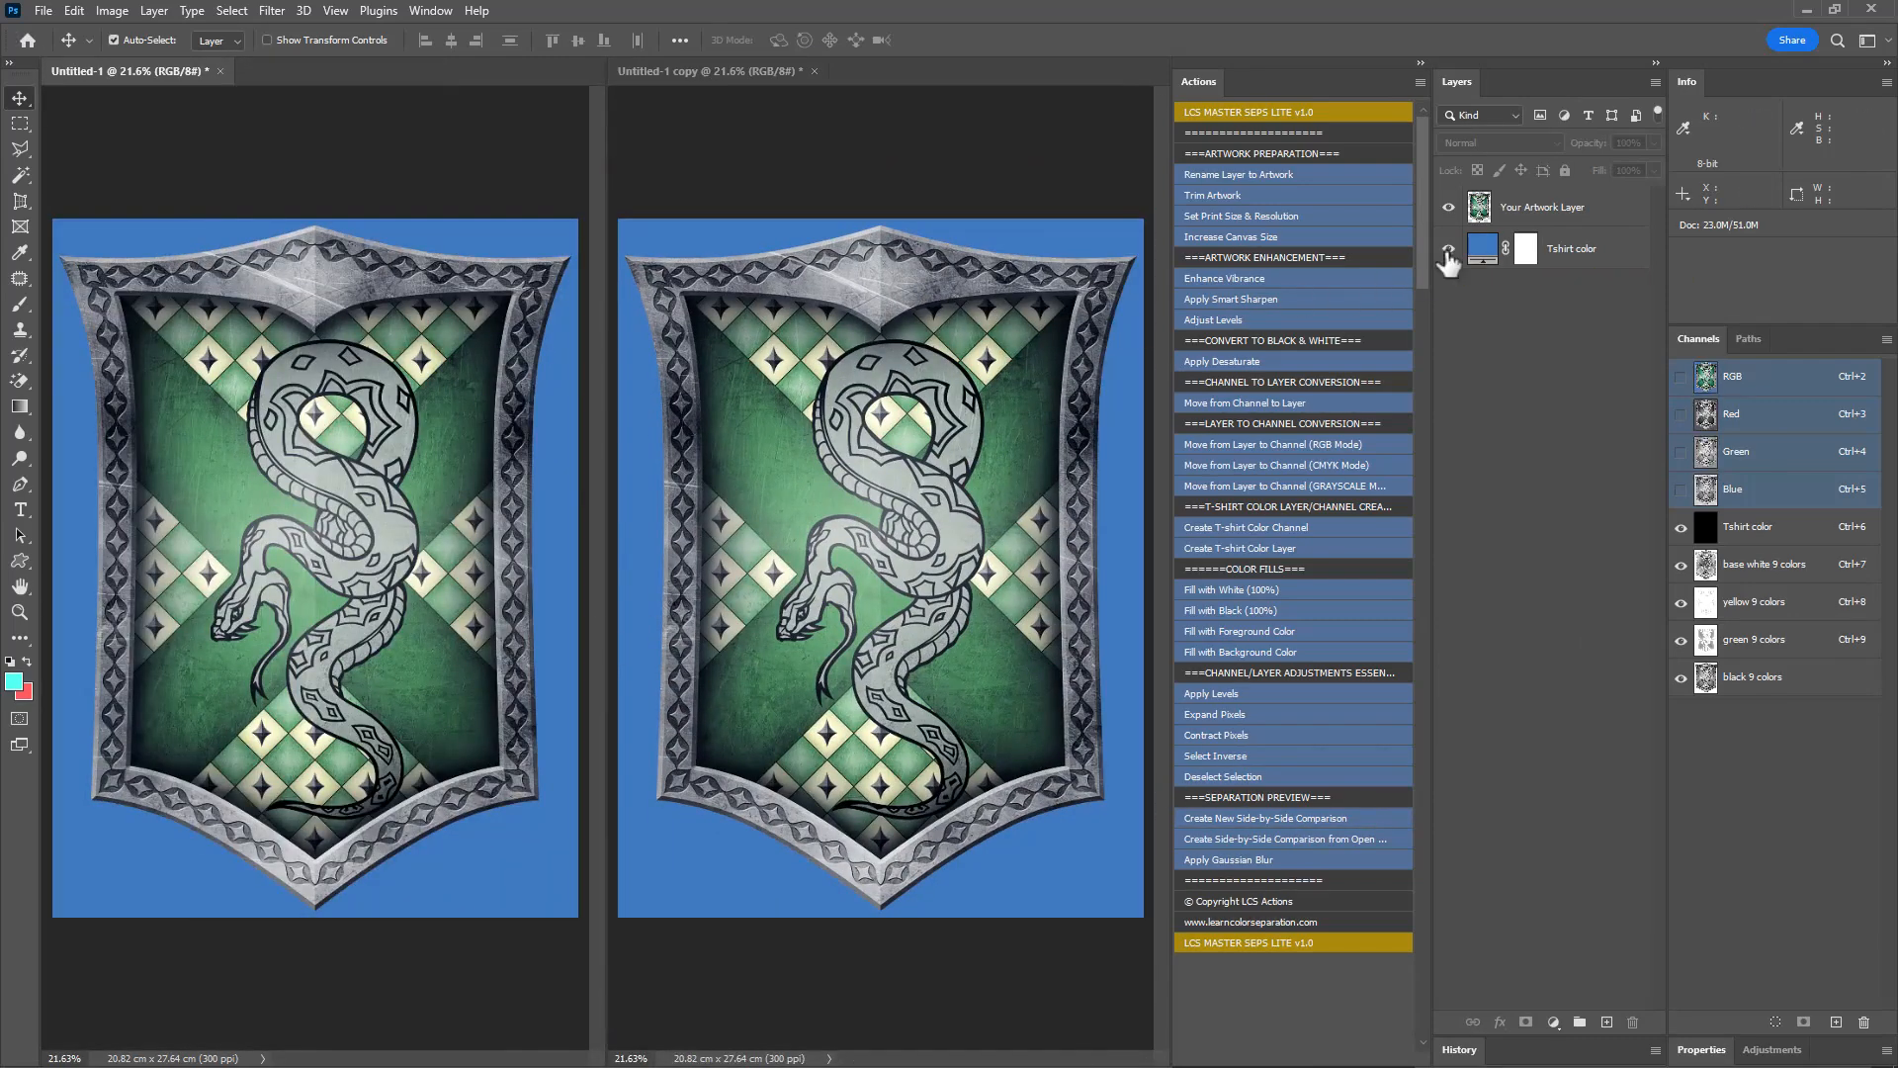
{"action": "left_click", "coordinate": [1681, 377]}
{"action": "left_click_drag", "start_coordinate": [1681, 527], "coordinate": [1680, 679]}
{"action": "left_click", "coordinate": [923, 518]}
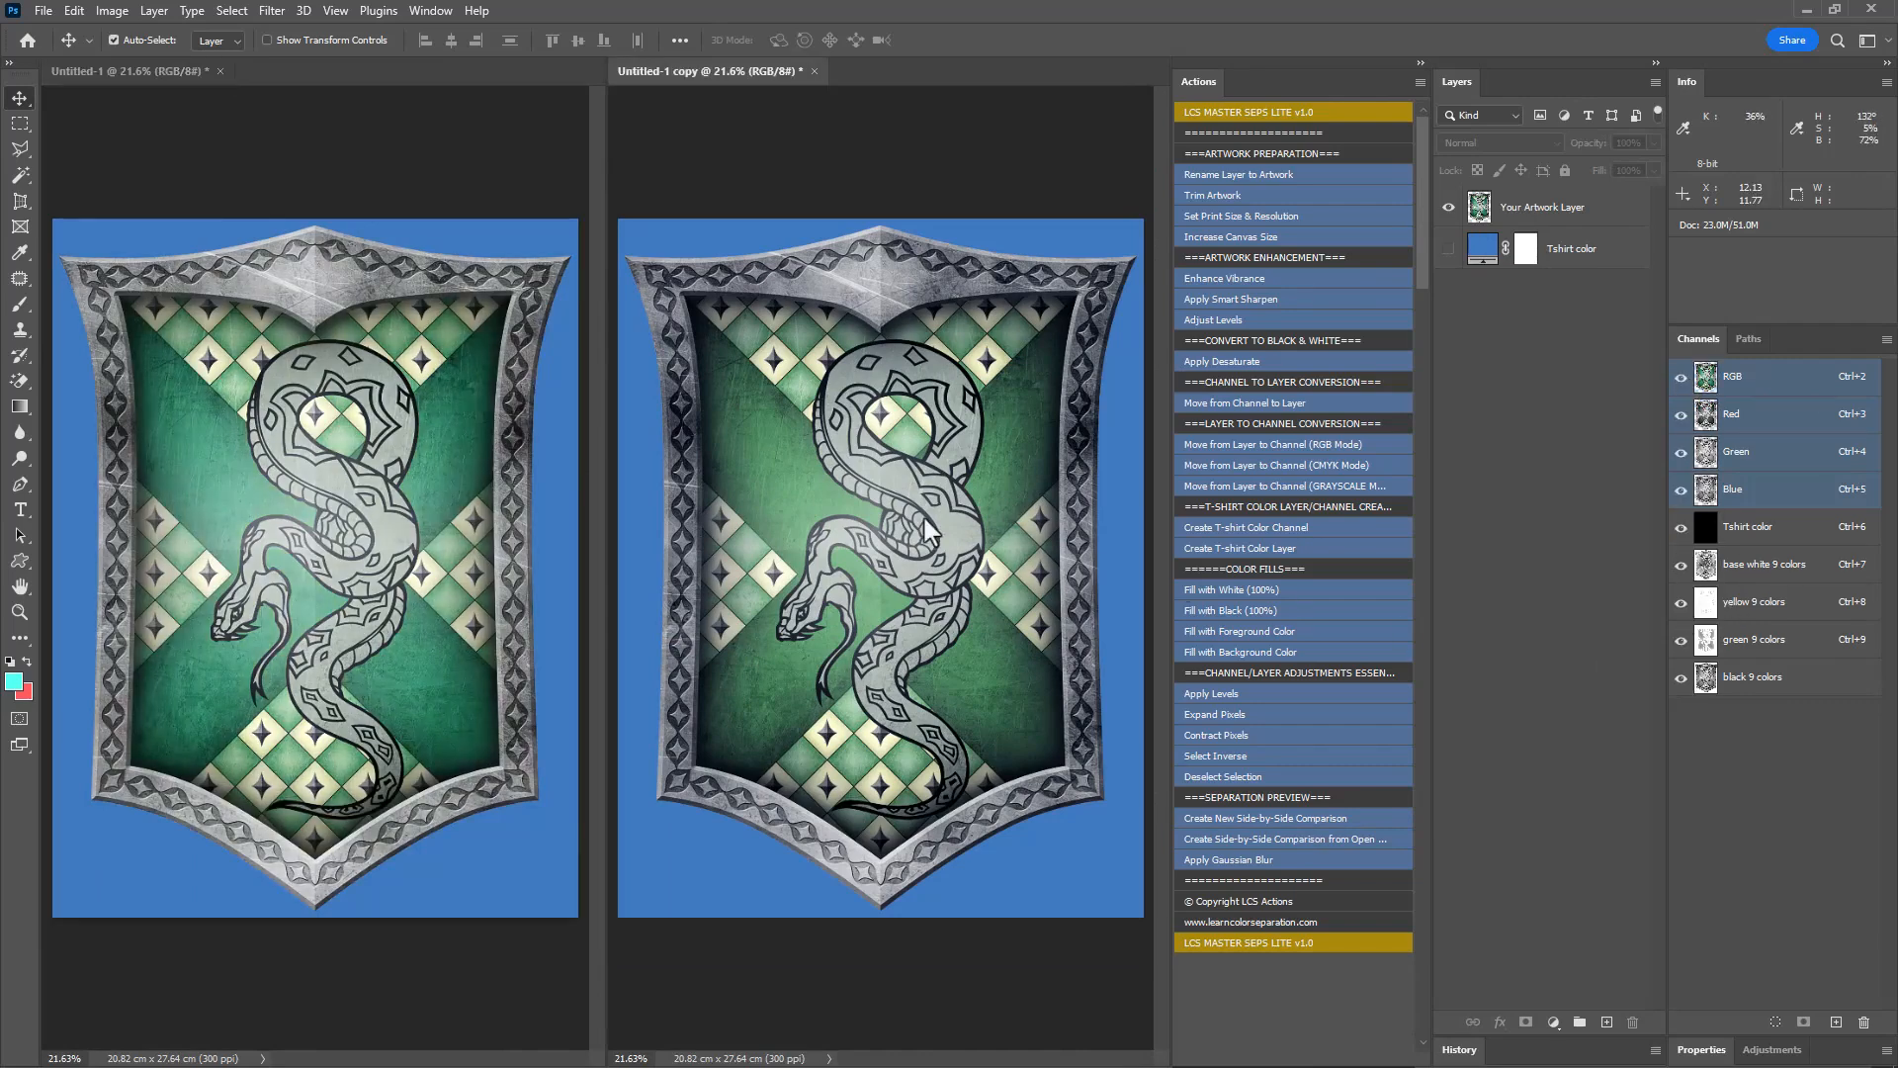
Hide the artwork layer and RGB channels in Untitled-1 copy, leaving the spot channels visible, and select the Tshirt color channel
{"action": "left_click", "coordinate": [1448, 207]}
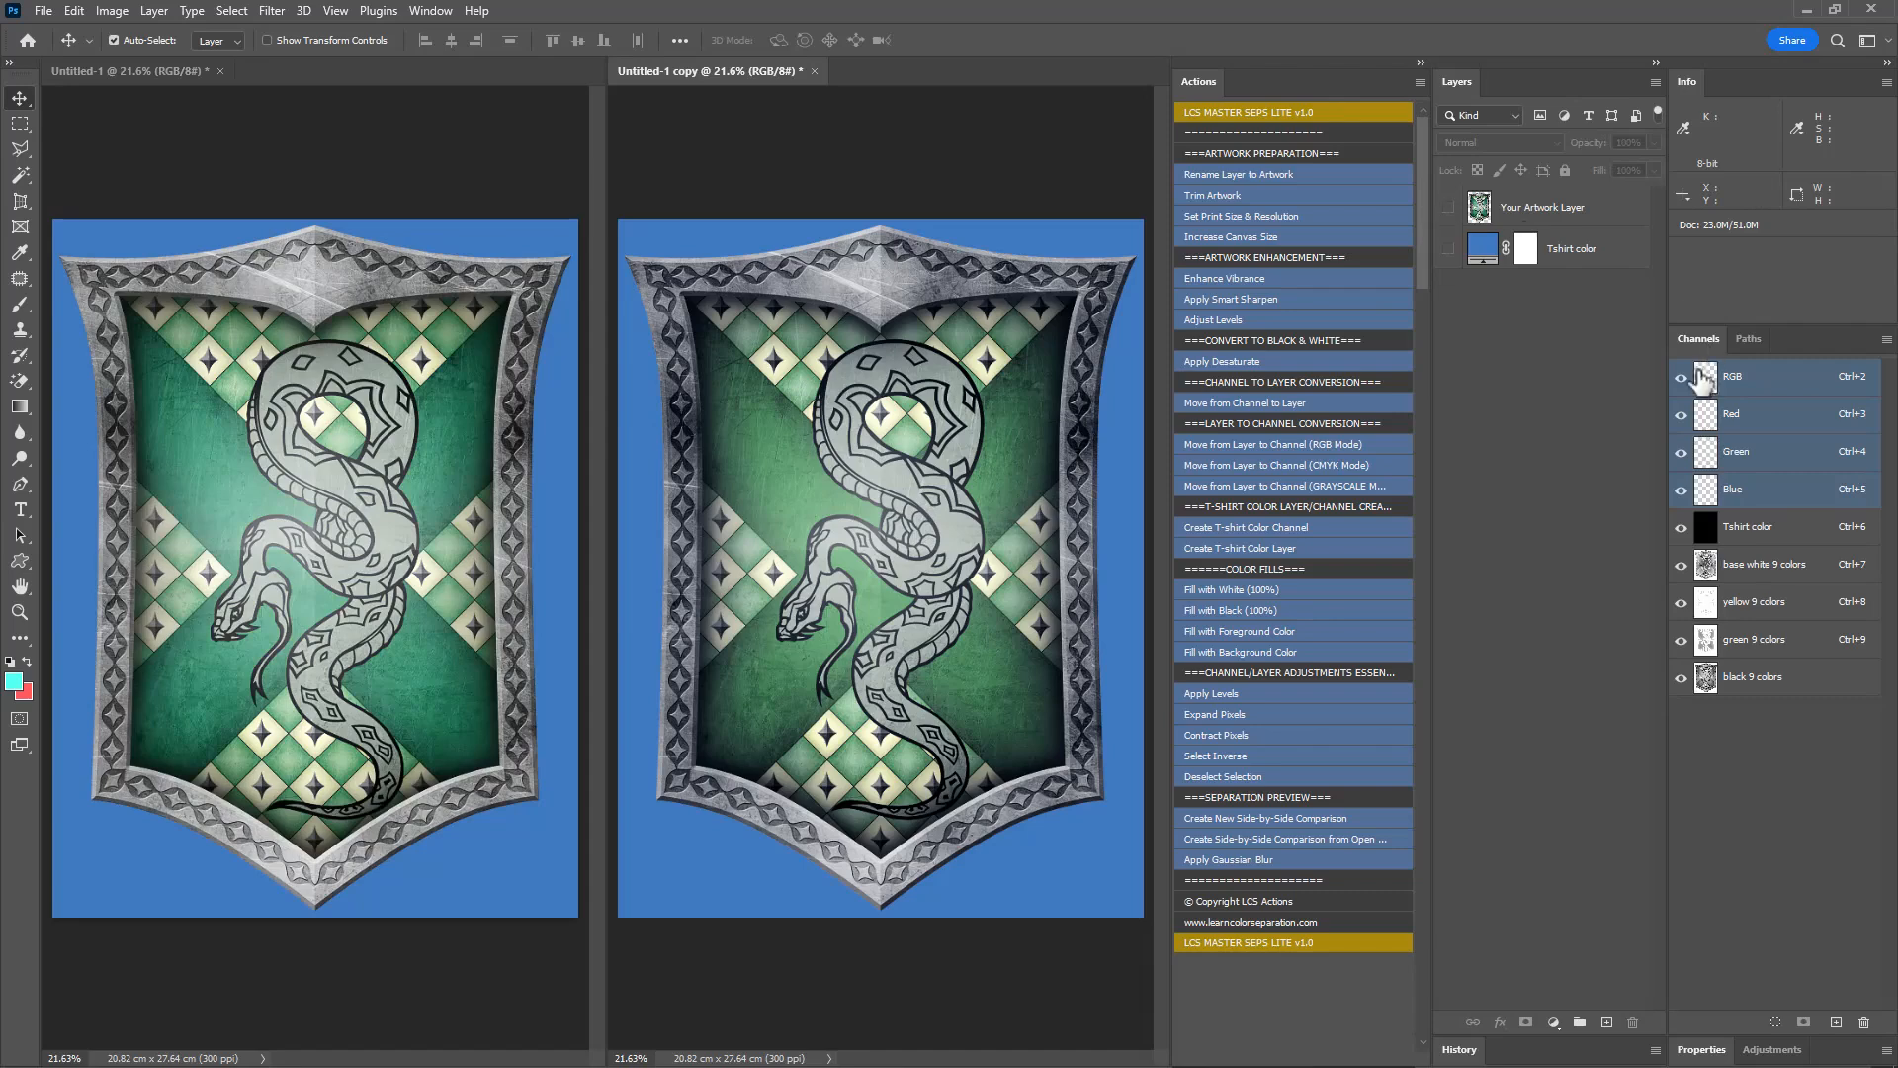
{"action": "left_click", "coordinate": [1681, 377]}
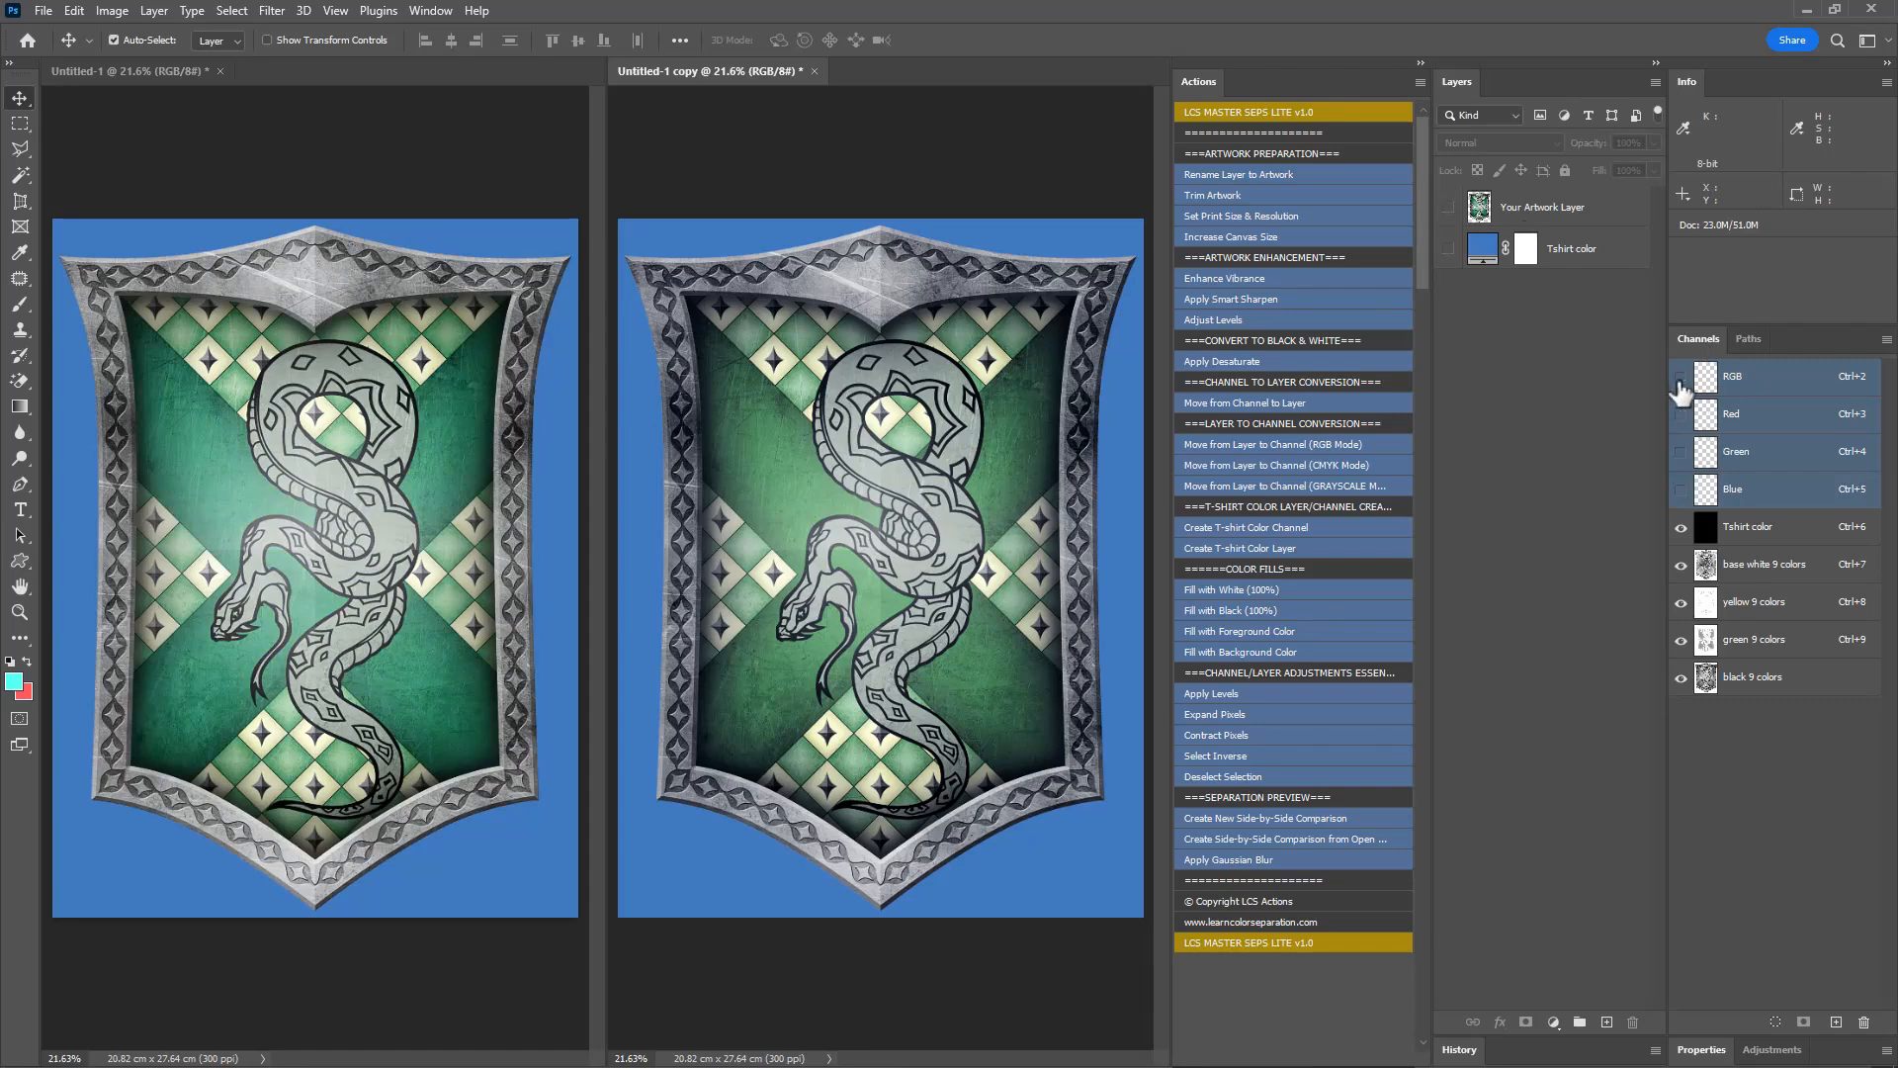
{"action": "left_click", "coordinate": [1746, 528]}
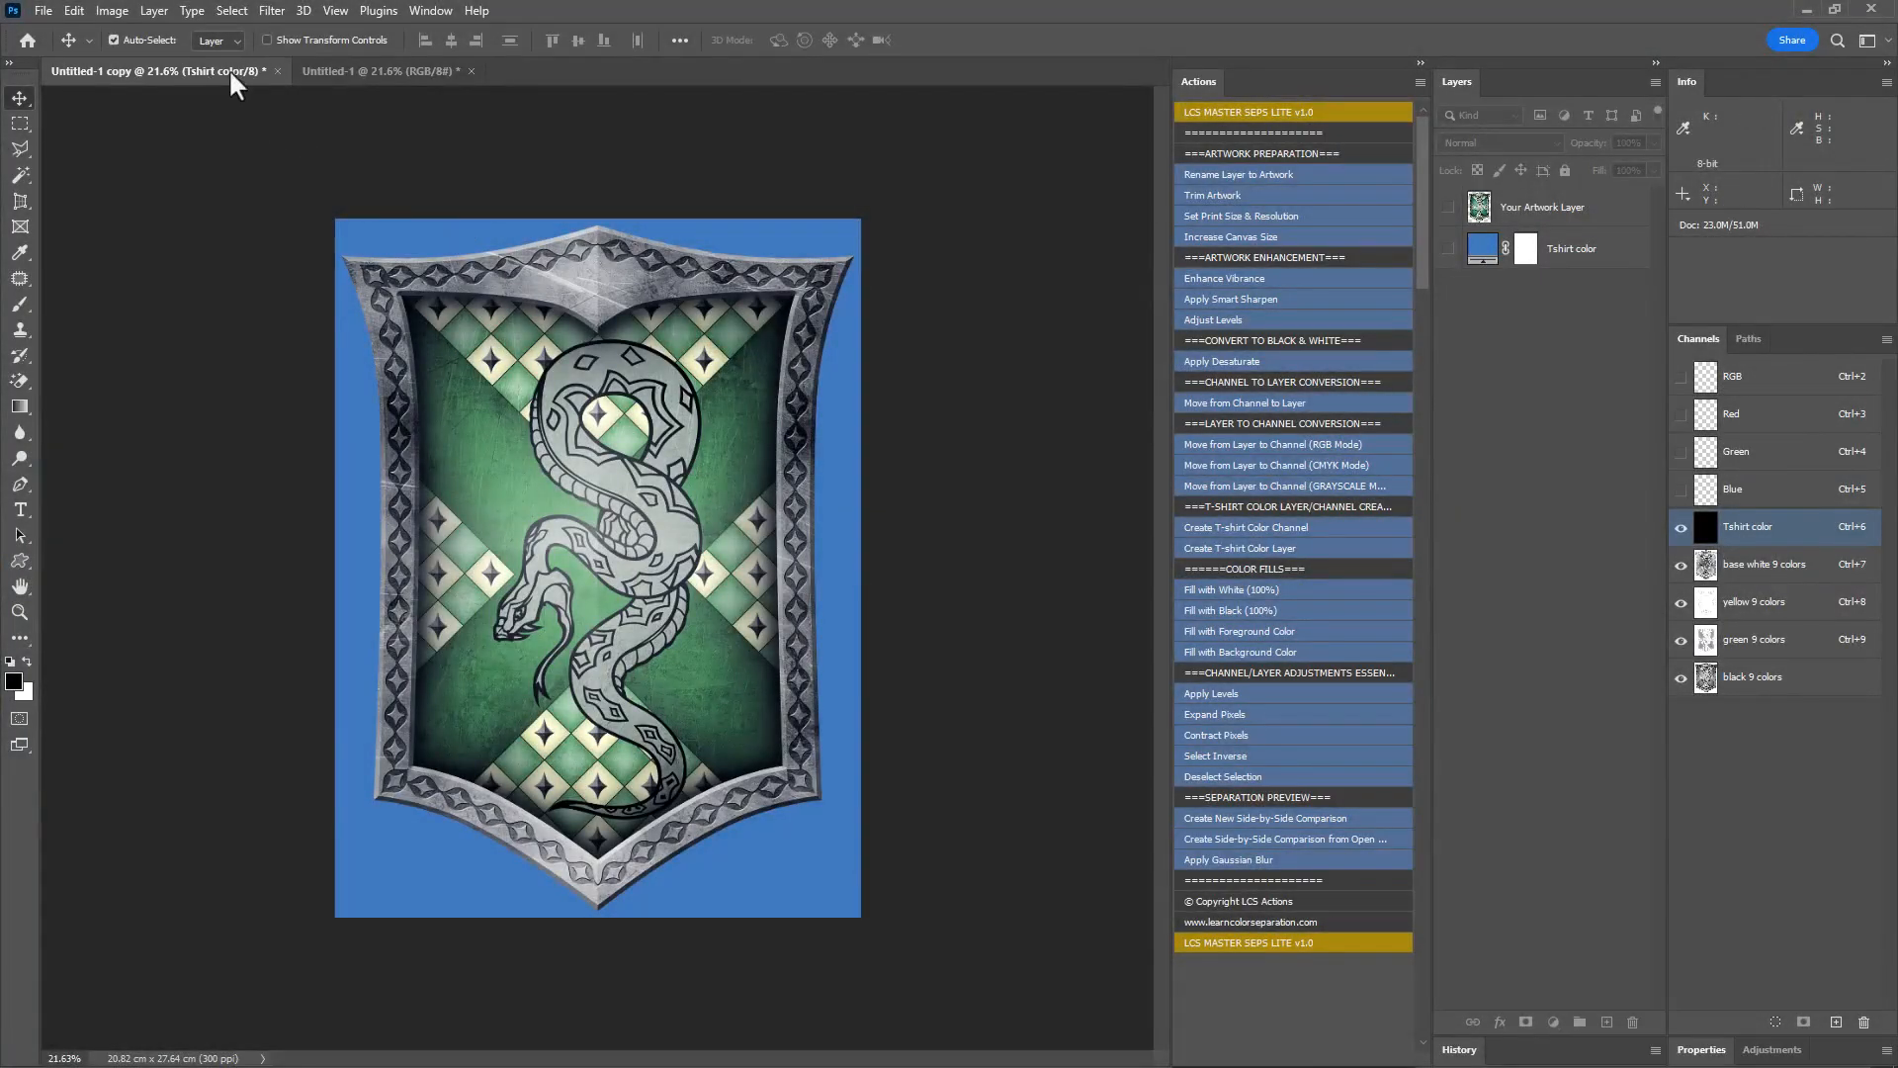
Check the tabbed documents Untitled-1 and Untitled-1 copy, and arrange them with the side-by-side comparison action for open documents
{"action": "left_click", "coordinate": [335, 65]}
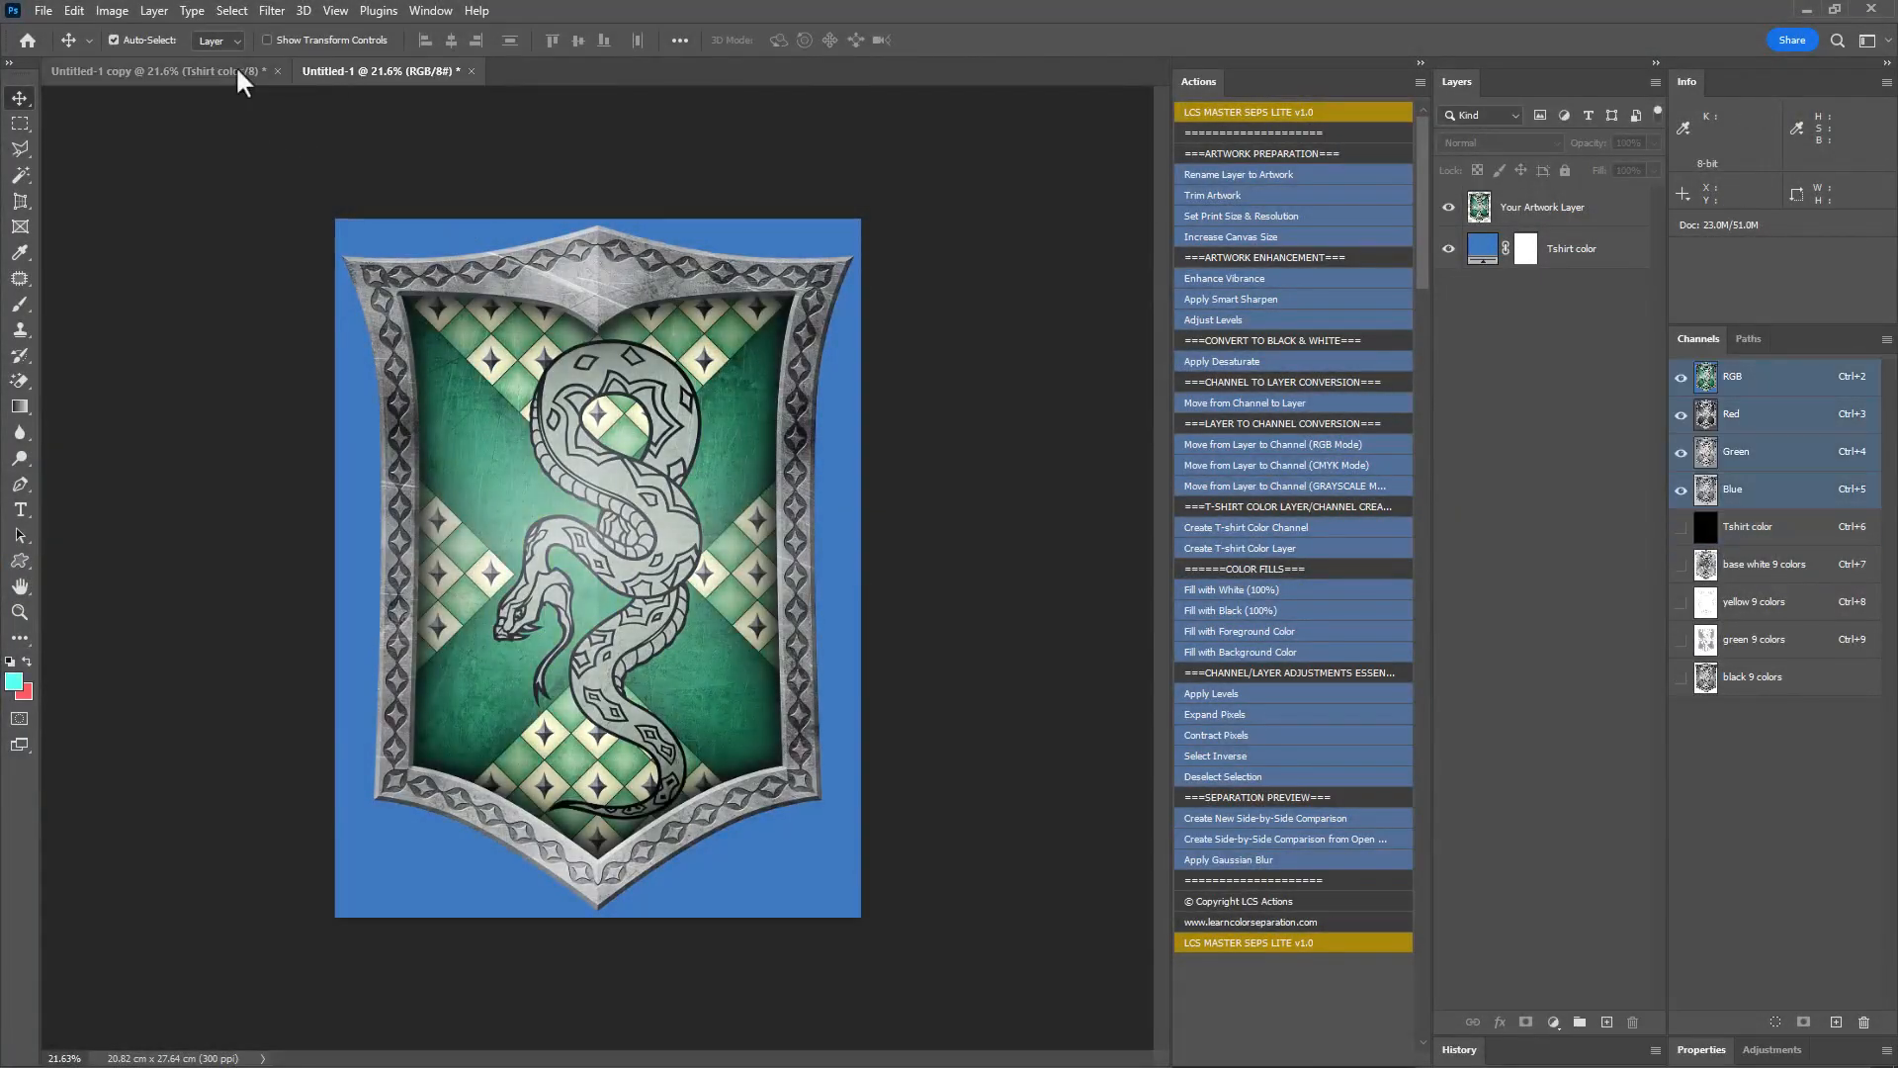
{"action": "left_click", "coordinate": [235, 65]}
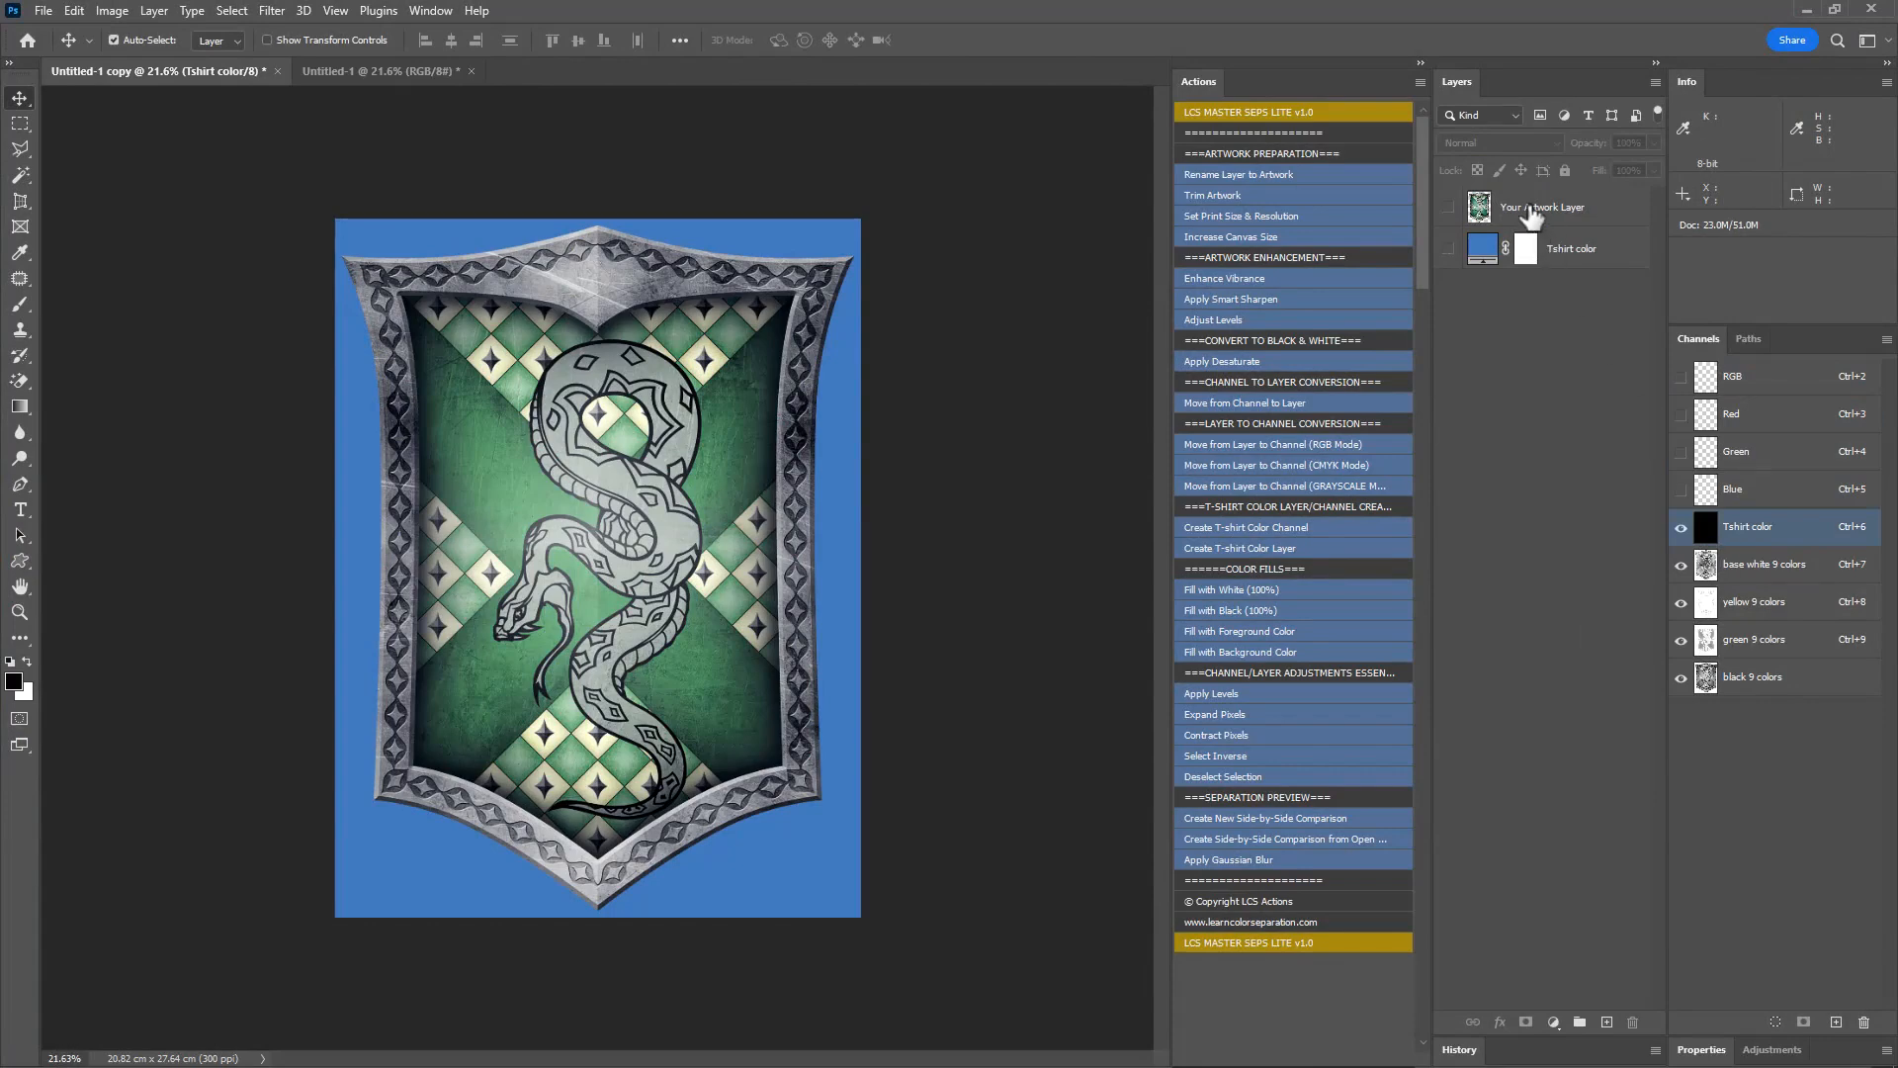
{"action": "left_click", "coordinate": [1289, 838]}
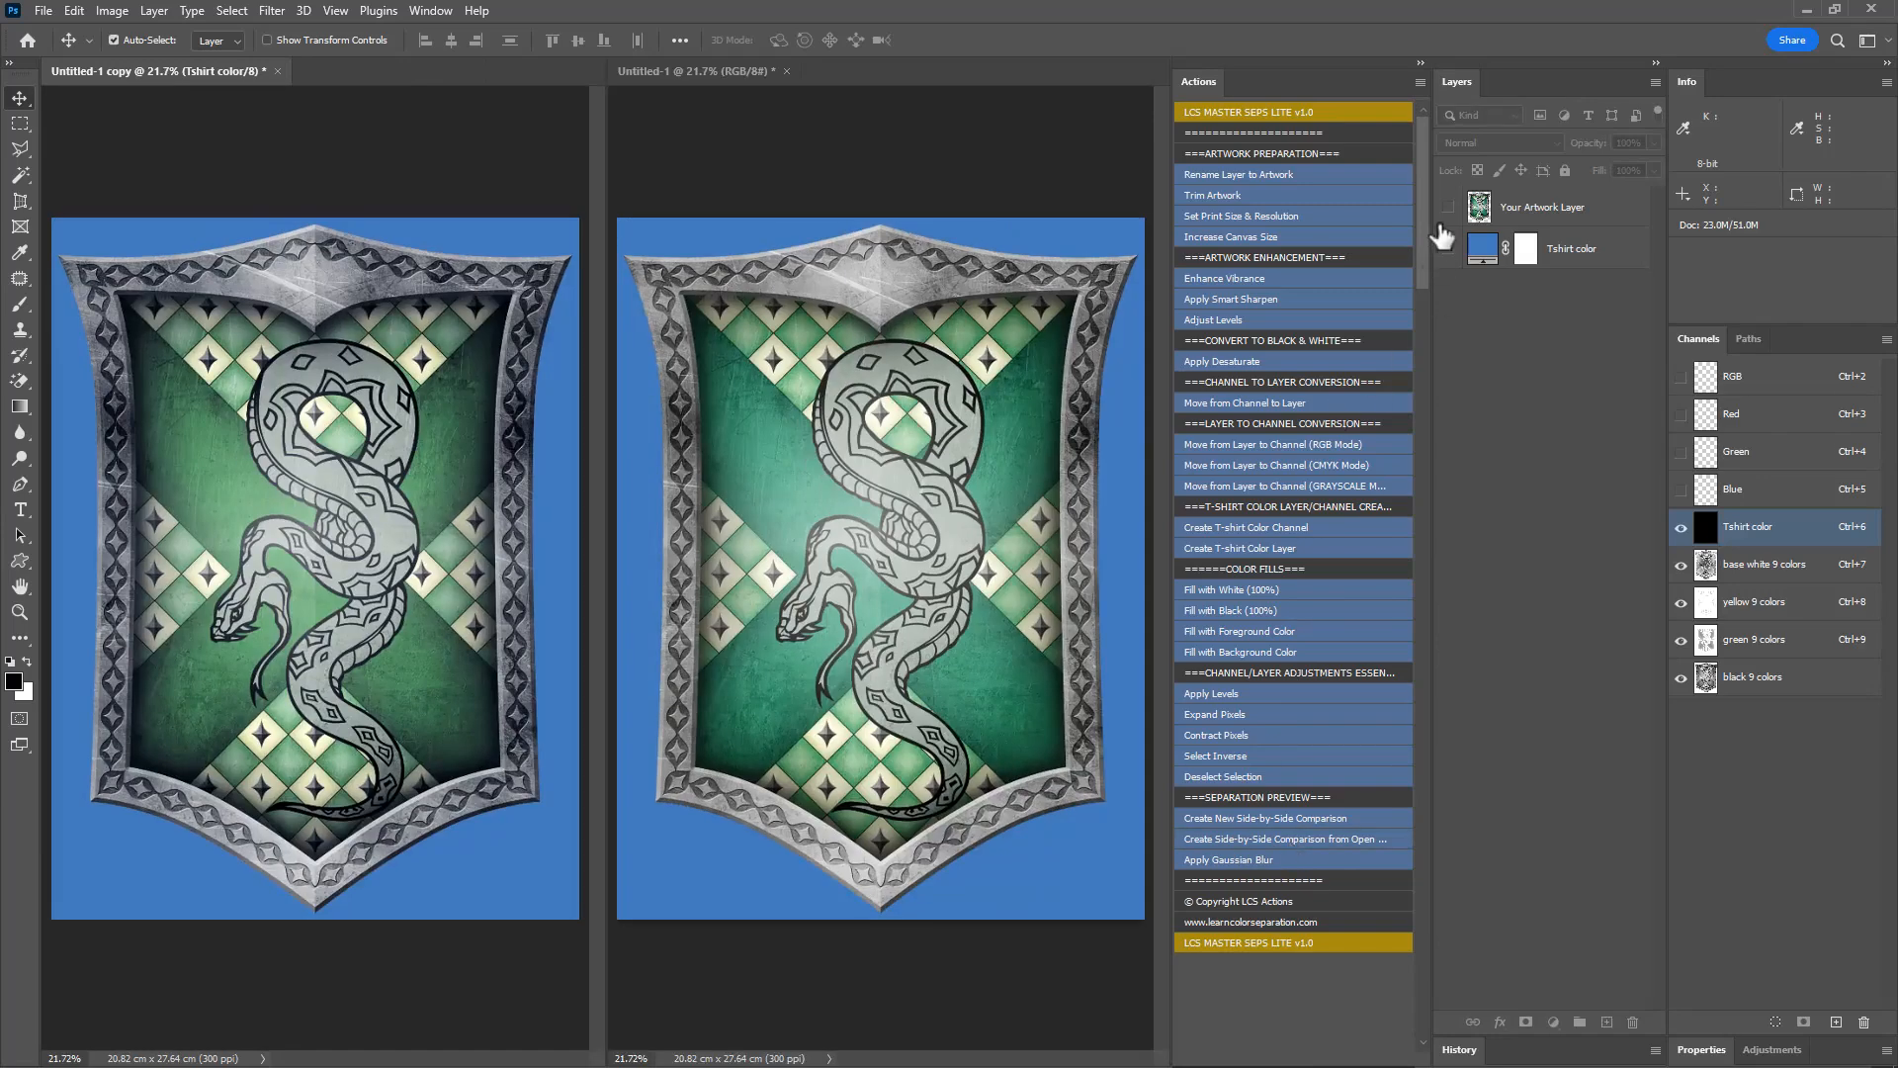
Show only the RGB artwork and T-shirt color layers in Untitled-1 copy, and only the Tshirt color and separation channels in Untitled-1
{"action": "left_click_drag", "start_coordinate": [1681, 526], "coordinate": [1686, 719]}
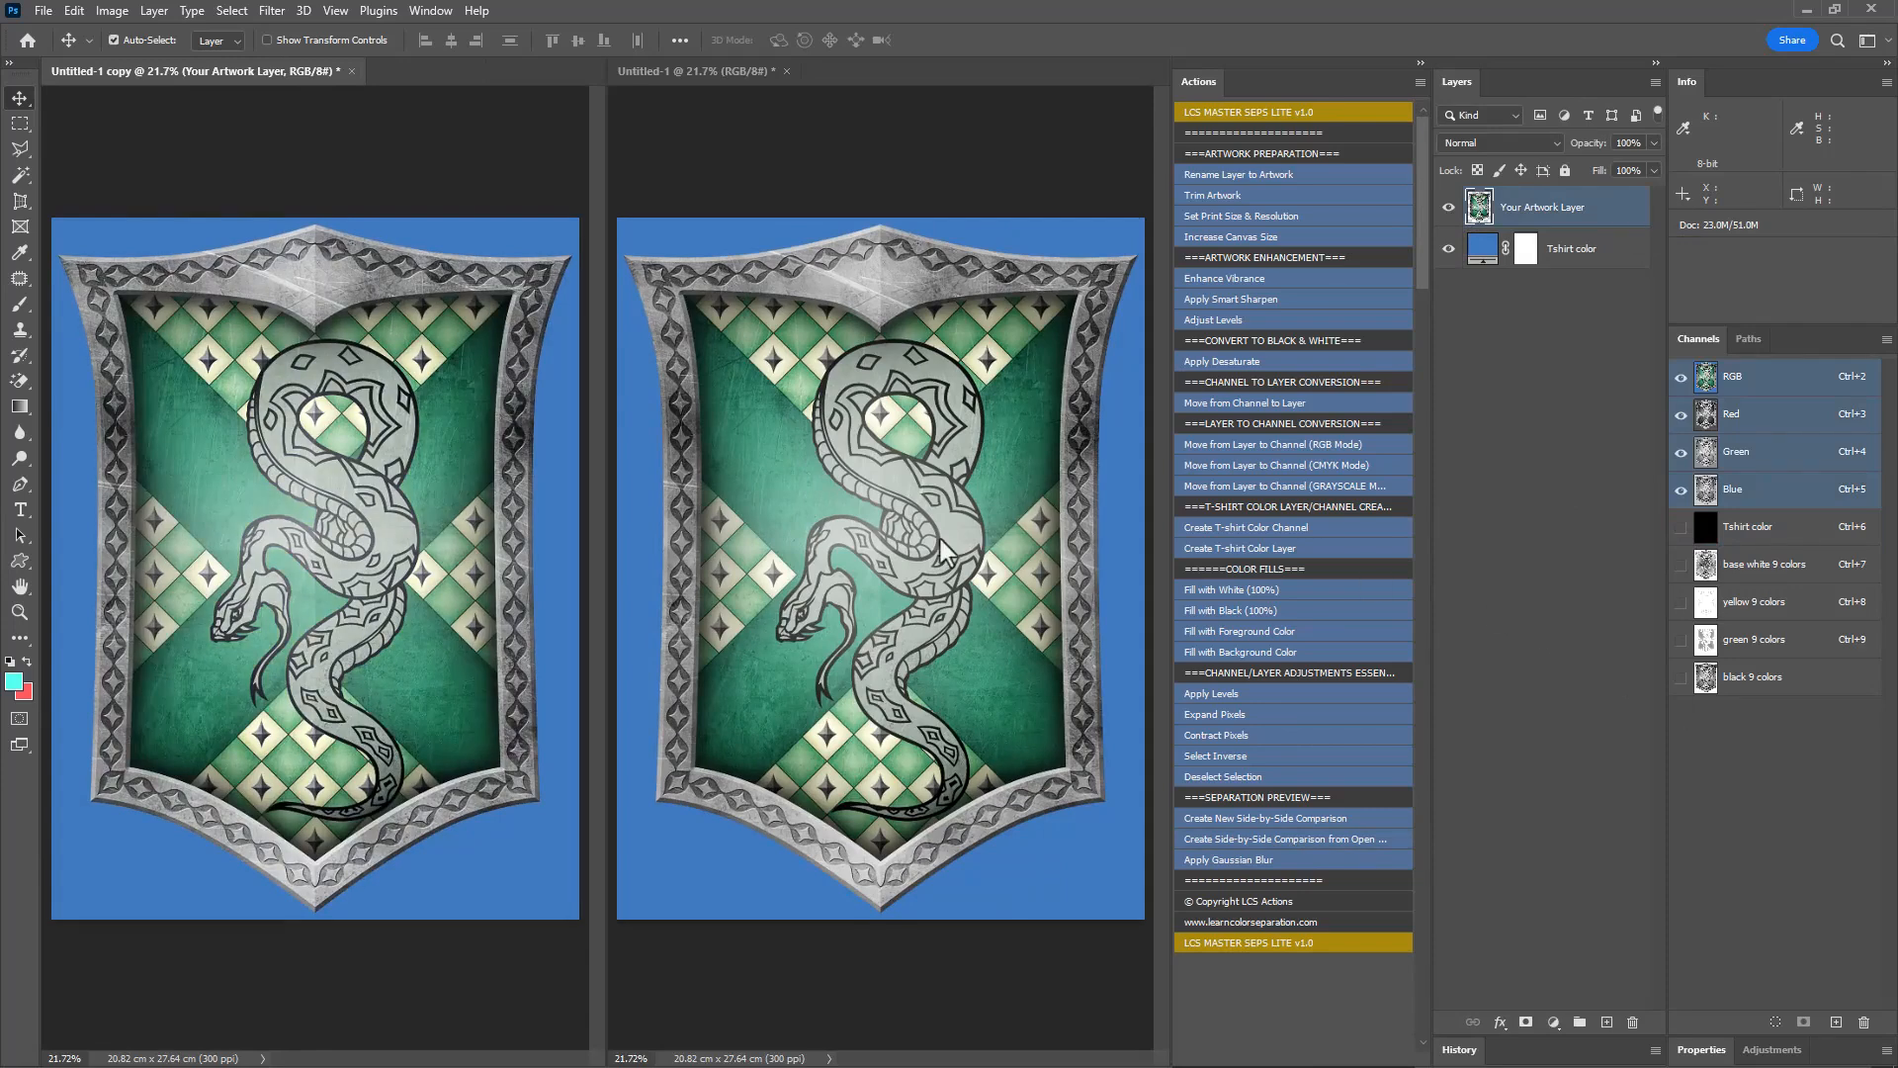
{"action": "left_click", "coordinate": [946, 549]}
{"action": "left_click_drag", "start_coordinate": [1449, 207], "coordinate": [1449, 249]}
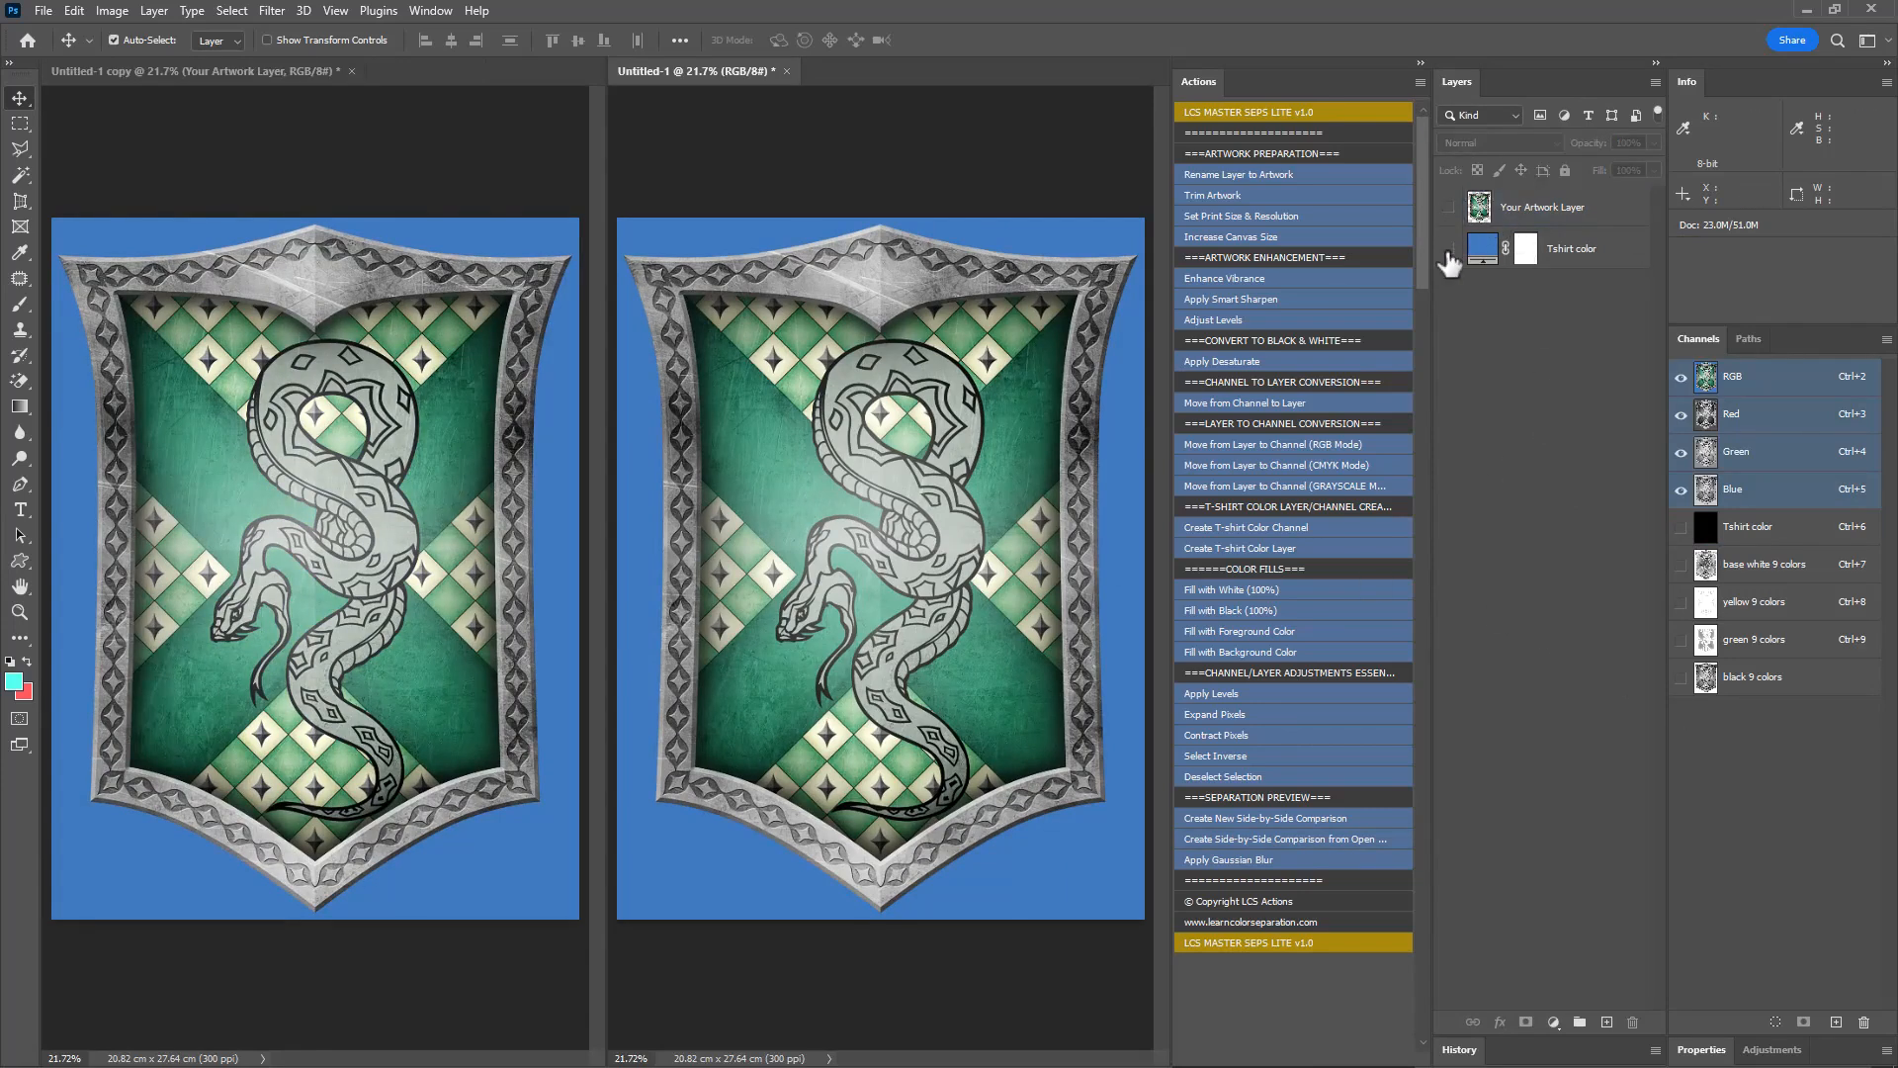
{"action": "left_click", "coordinate": [1710, 526]}
{"action": "left_click_drag", "start_coordinate": [1681, 560], "coordinate": [1687, 682]}
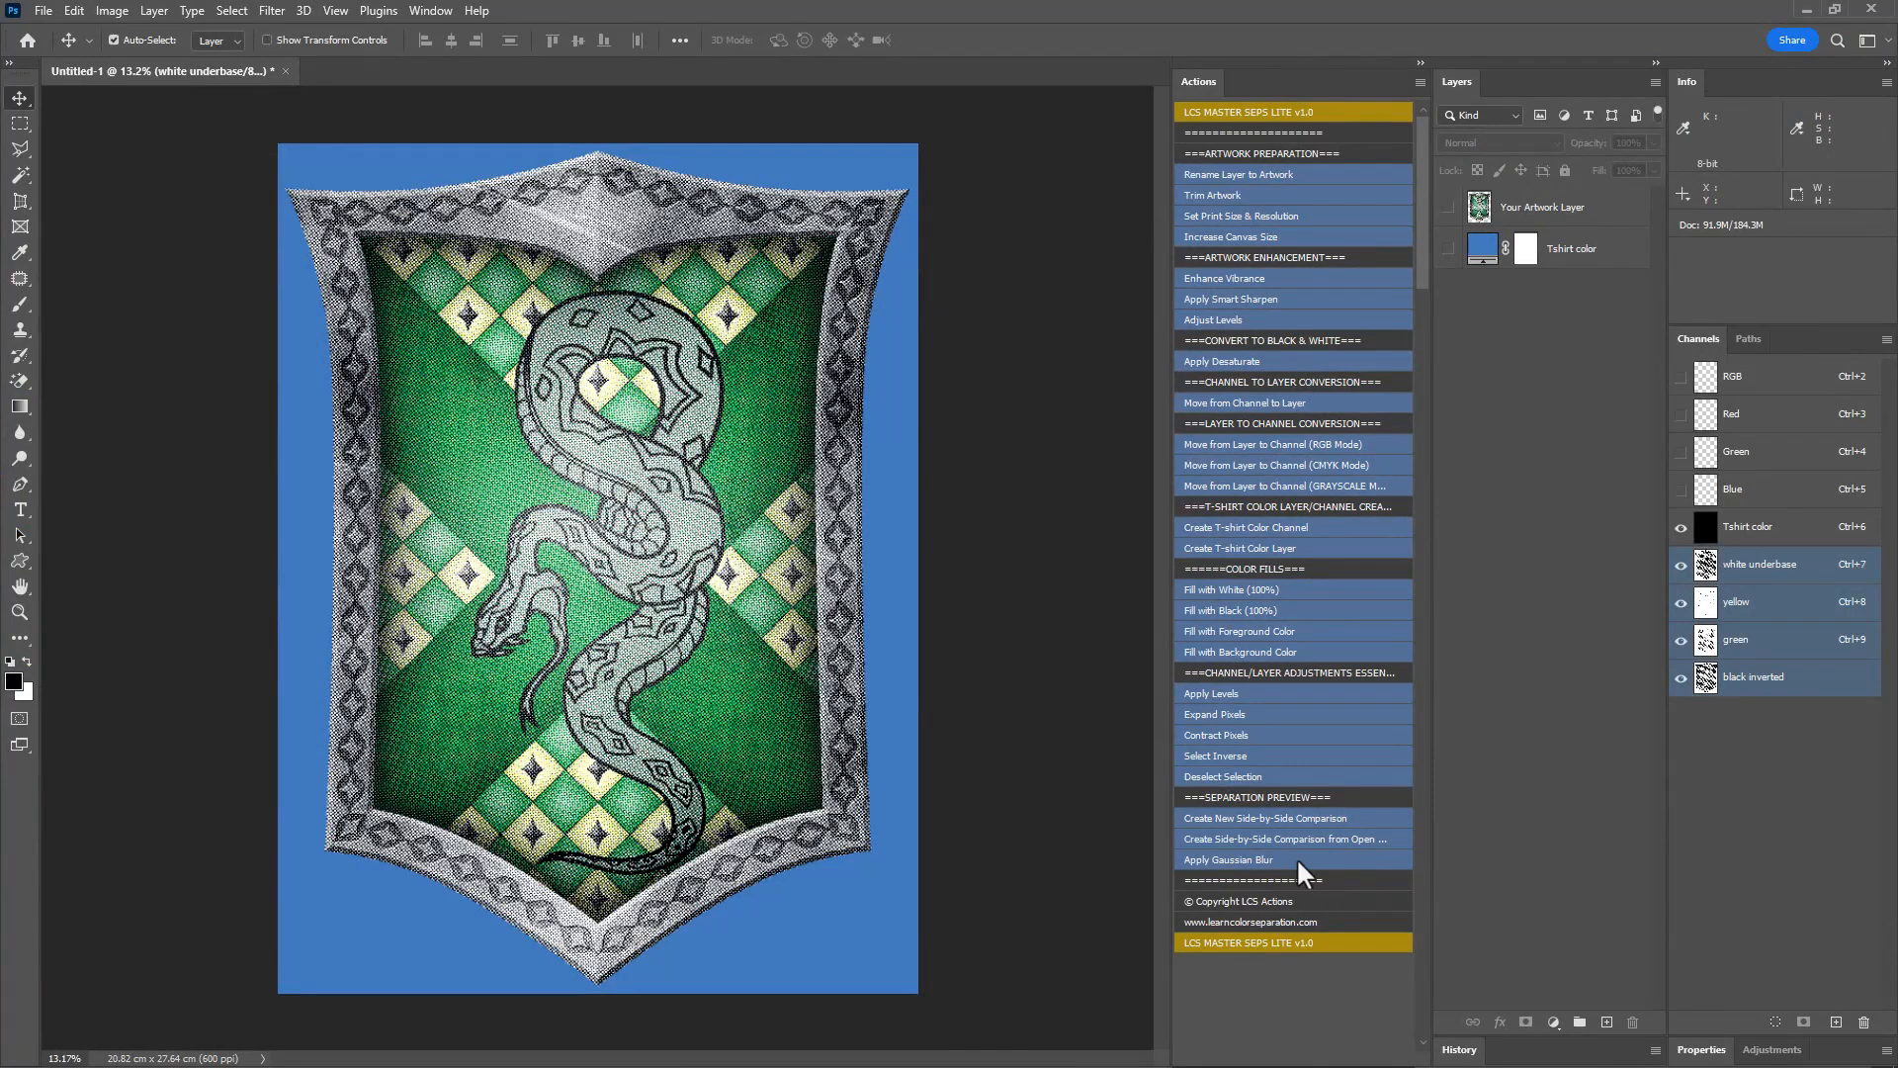
Blur the halftoned white underbase, yellow, green and black inverted channels with the Gaussian Blur action at a 2.0 pixel radius
{"action": "left_click", "coordinate": [1298, 860]}
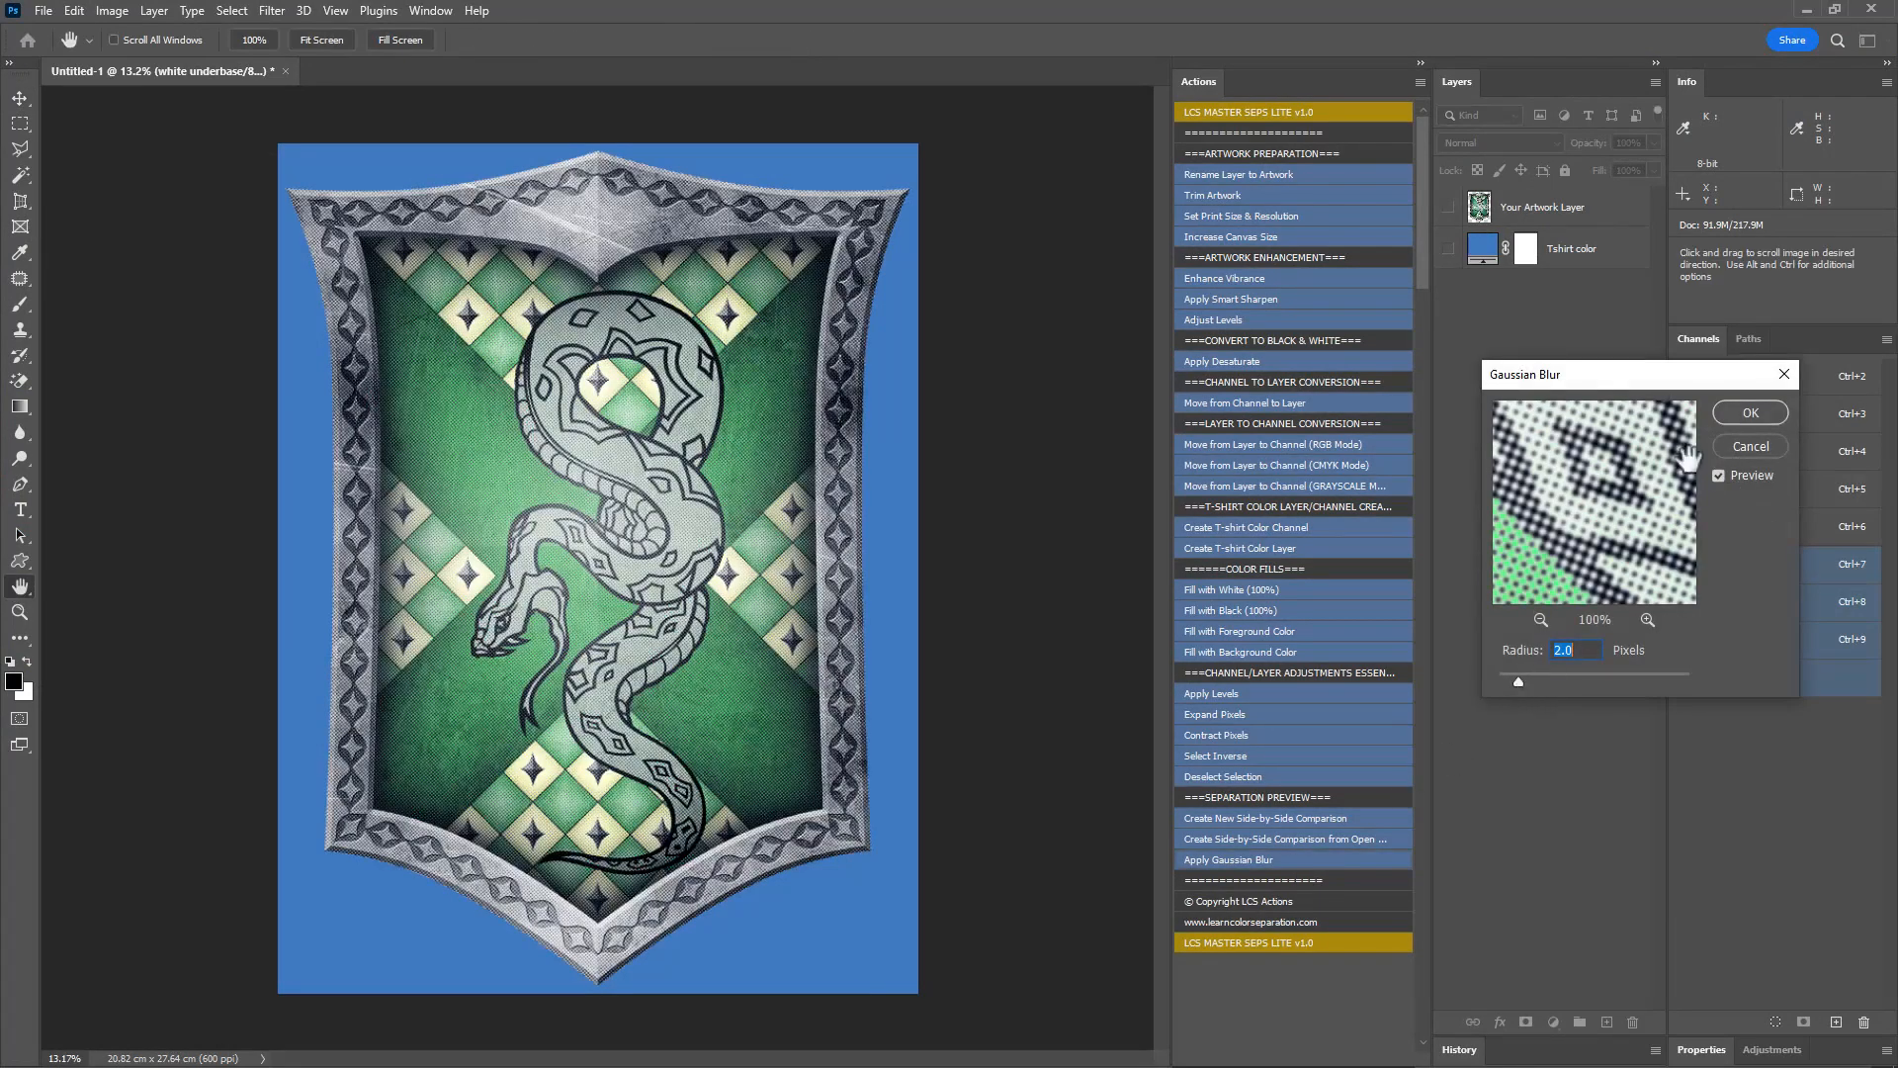
{"action": "left_click", "coordinate": [1748, 412]}
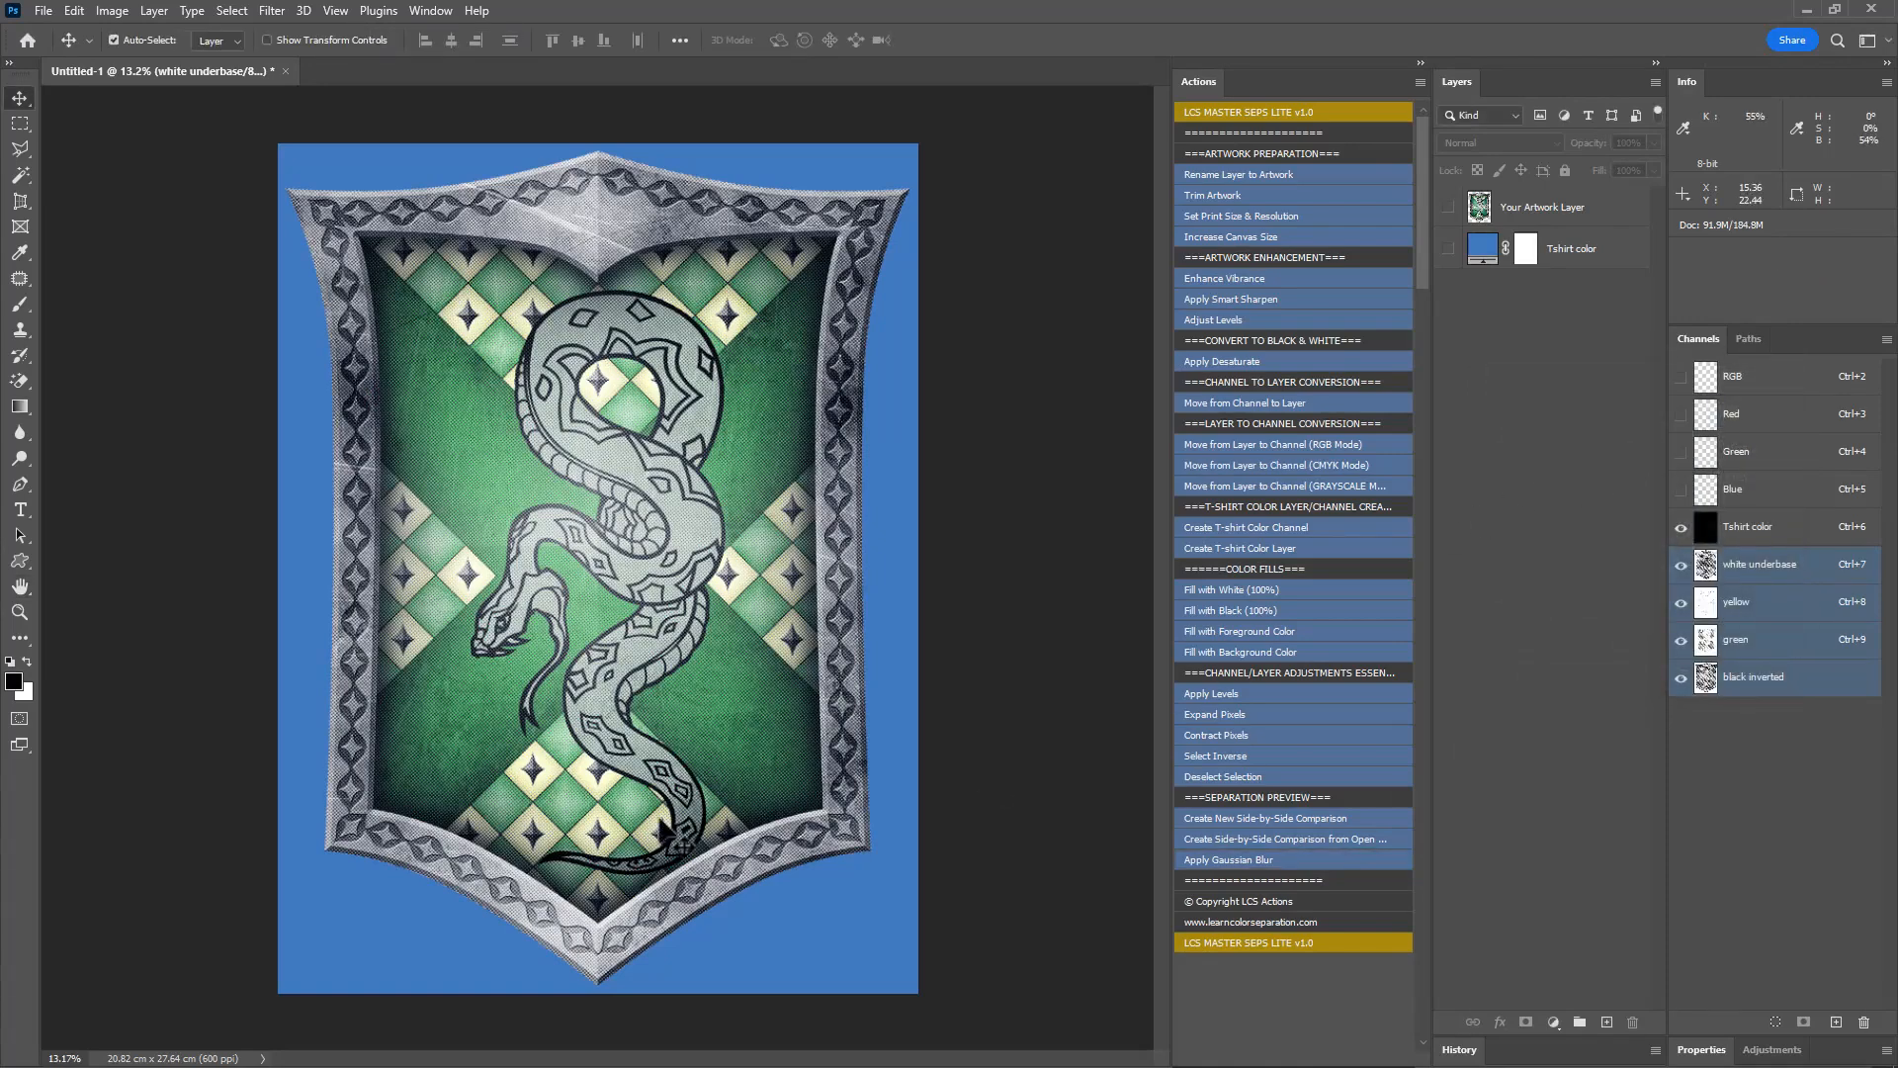